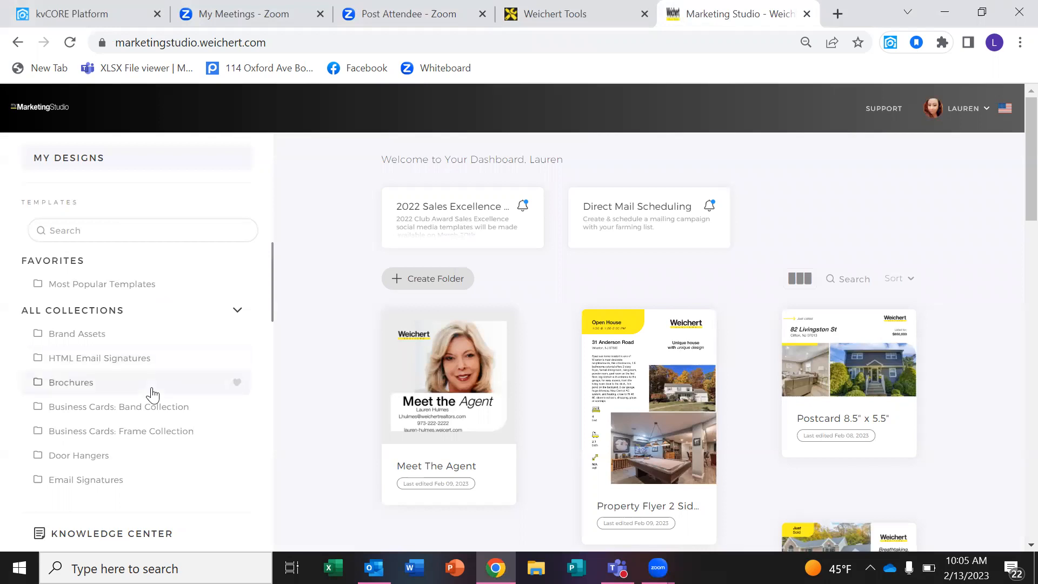
Open the Flyers template collection from the Templates sidebar.
left_click_drag(273, 268, 277, 299)
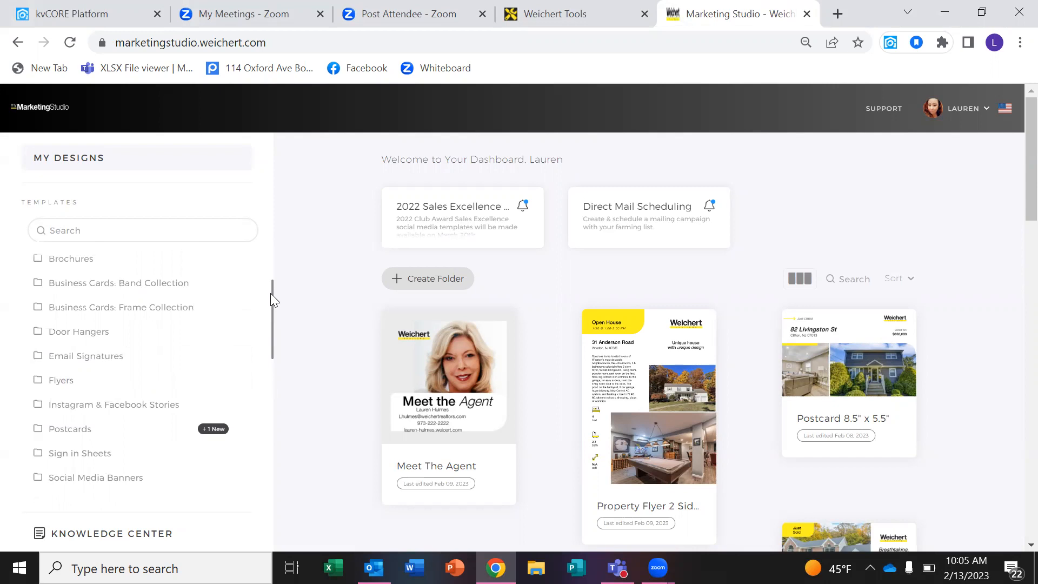
left_click_drag(272, 292, 276, 275)
scroll(271, 301, "down", 2)
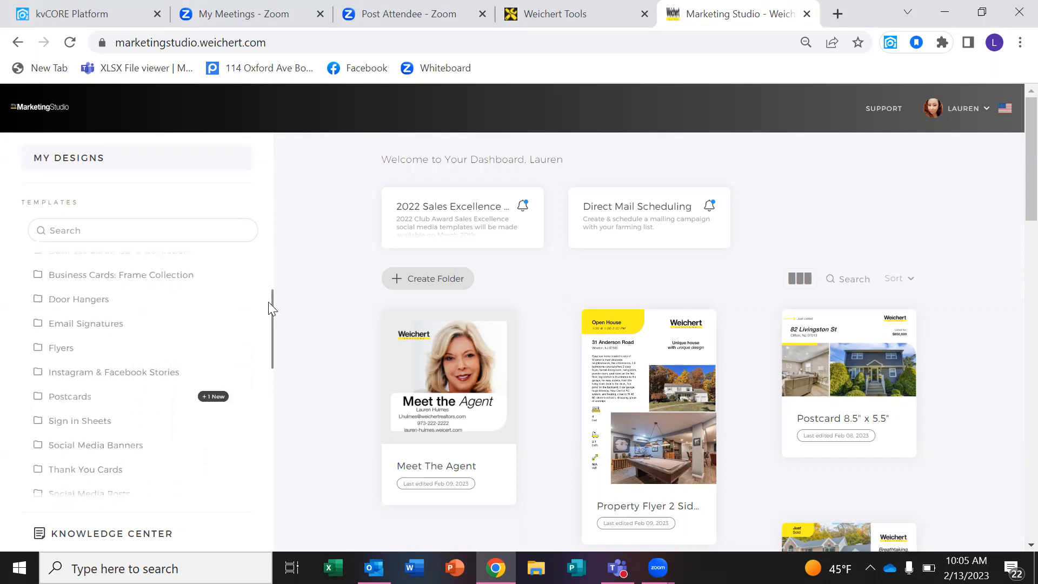
left_click(75, 355)
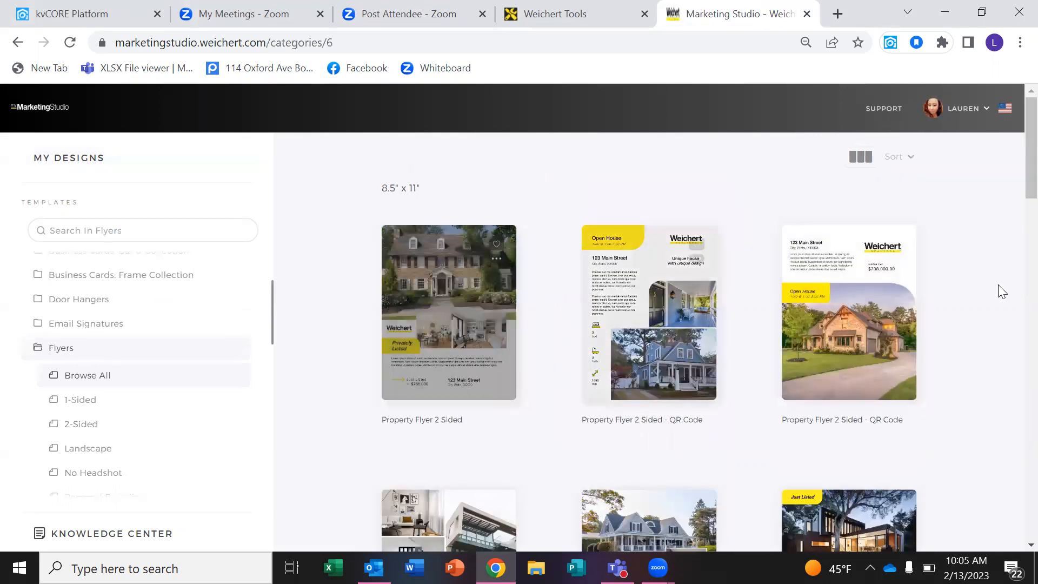
Preview the Property Flyer 1 Sided card for 1234 Main Street.
scroll(1016, 237, "down", 2)
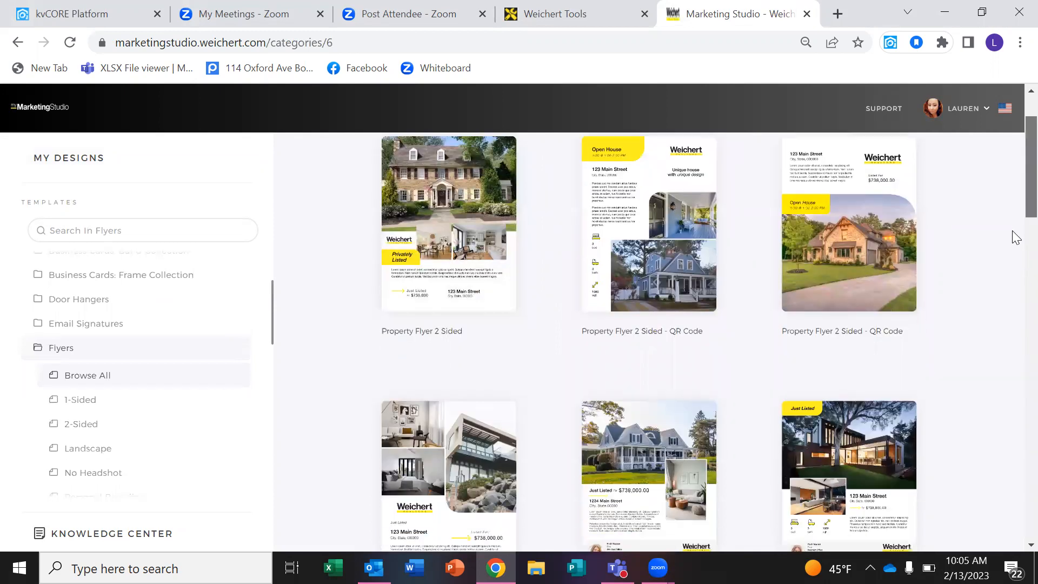
scroll(1015, 243, "down", 3)
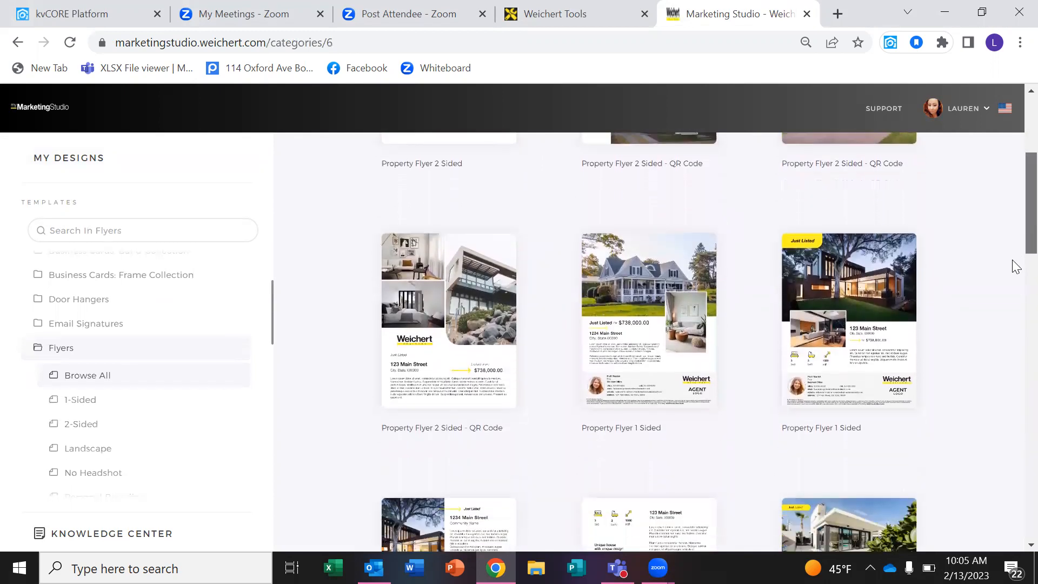
scroll(1016, 265, "down", 5)
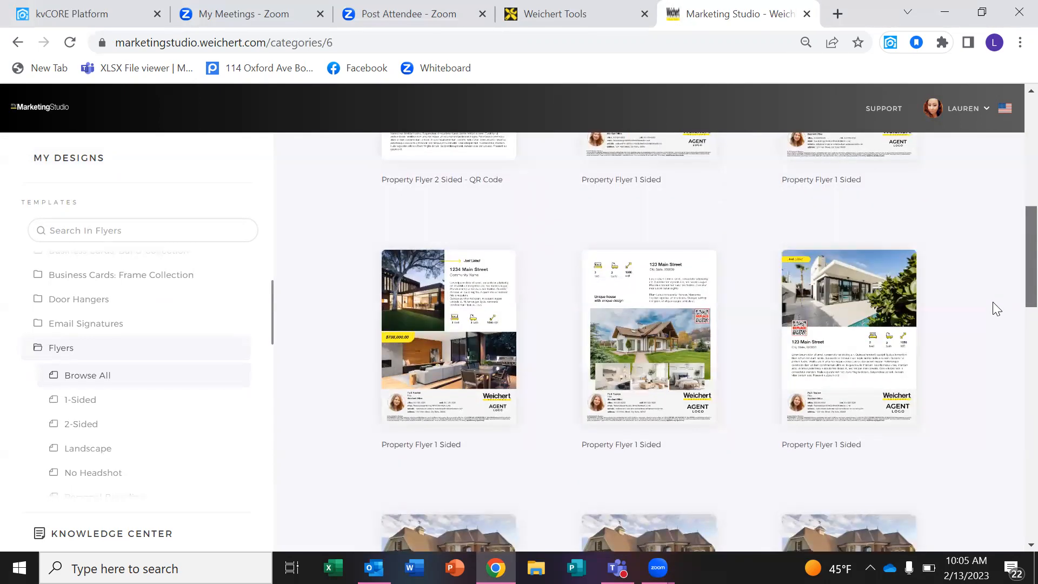
scroll(992, 303, "down", 2)
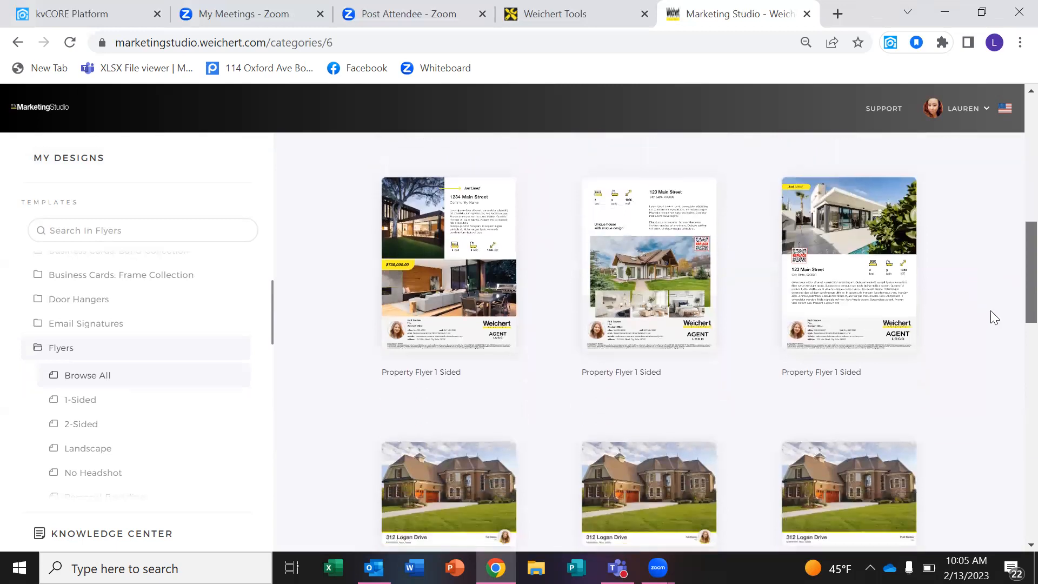
scroll(995, 308, "up", 2)
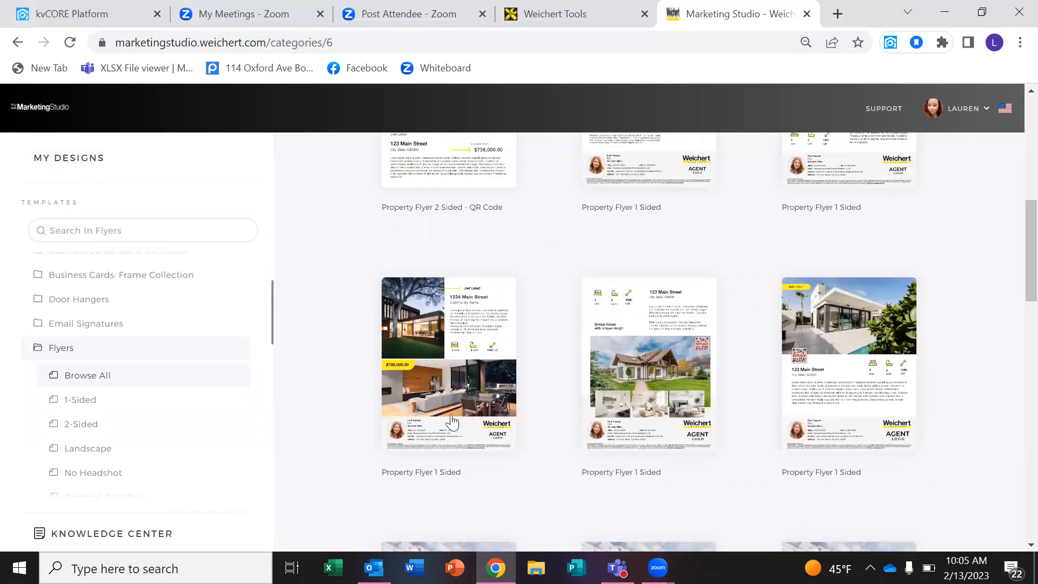
left_click(452, 366)
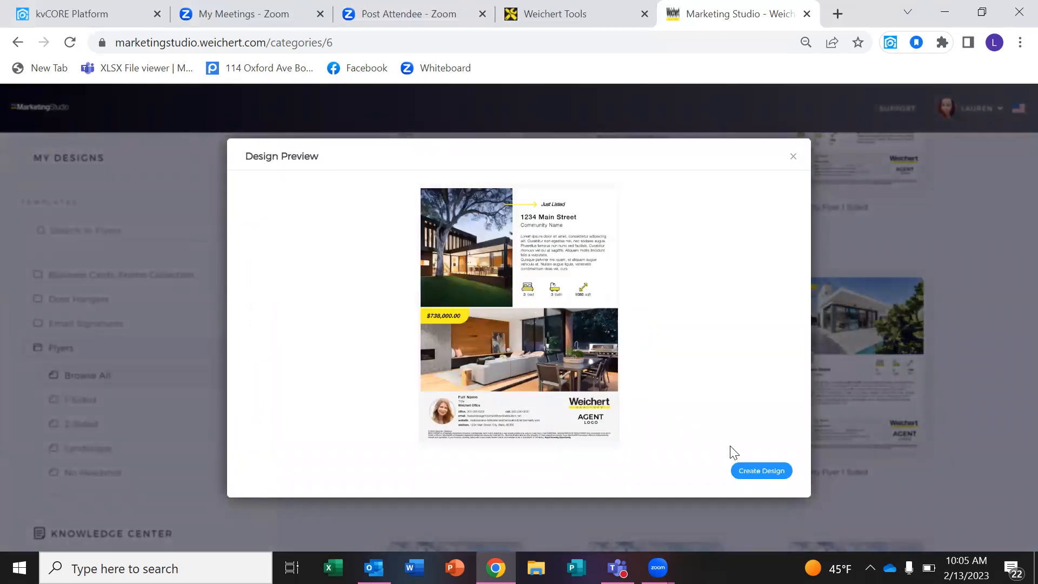
Start a new design and fill it from the $465,000 listing found by searching 'randolph'.
left_click(748, 472)
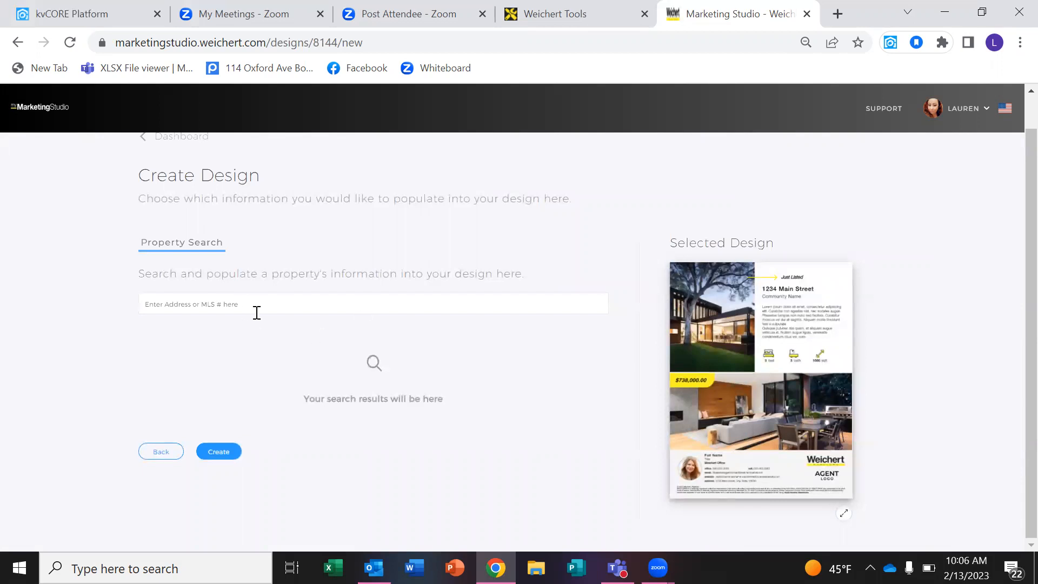
left_click(211, 456)
left_click(542, 311)
type("randolph")
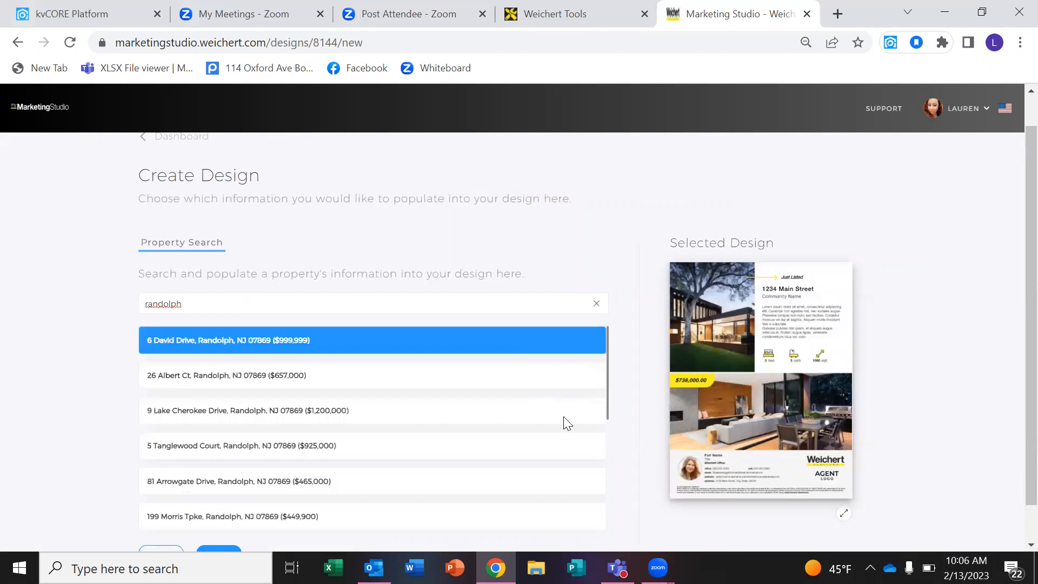
left_click(412, 484)
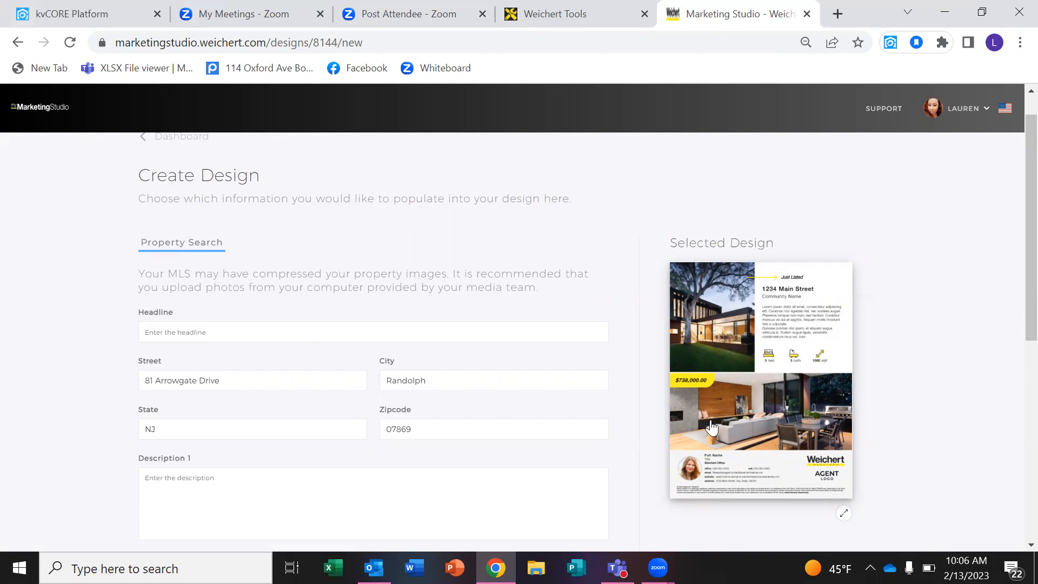
Review the filled form and go back to the dashboard.
scroll(1003, 325, "down", 6)
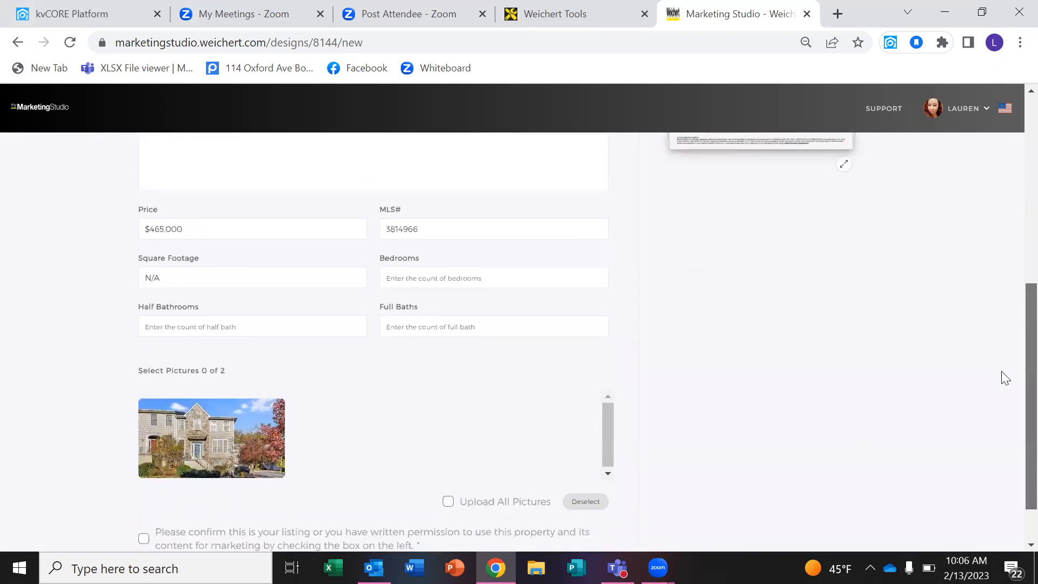
scroll(999, 433, "up", 8)
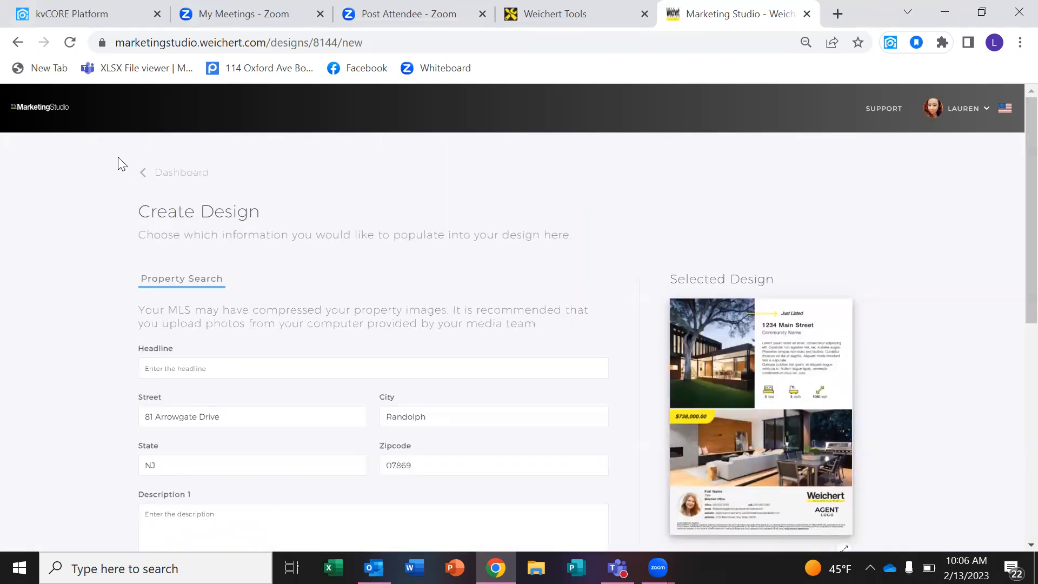
left_click(156, 173)
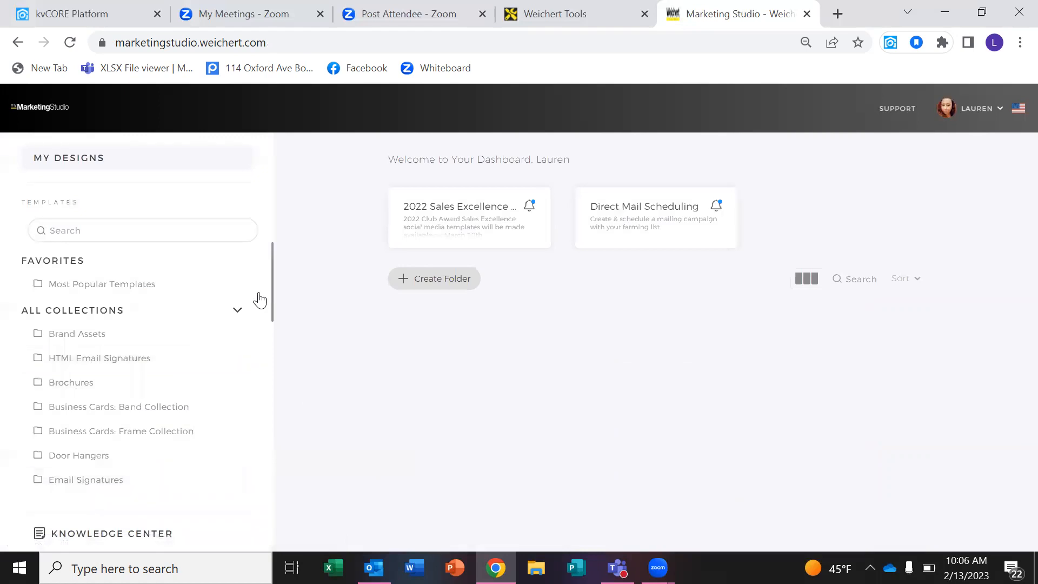
Reopen the Flyers collection and preview the 1234 Main Street one-sided flyer.
left_click_drag(273, 288, 271, 396)
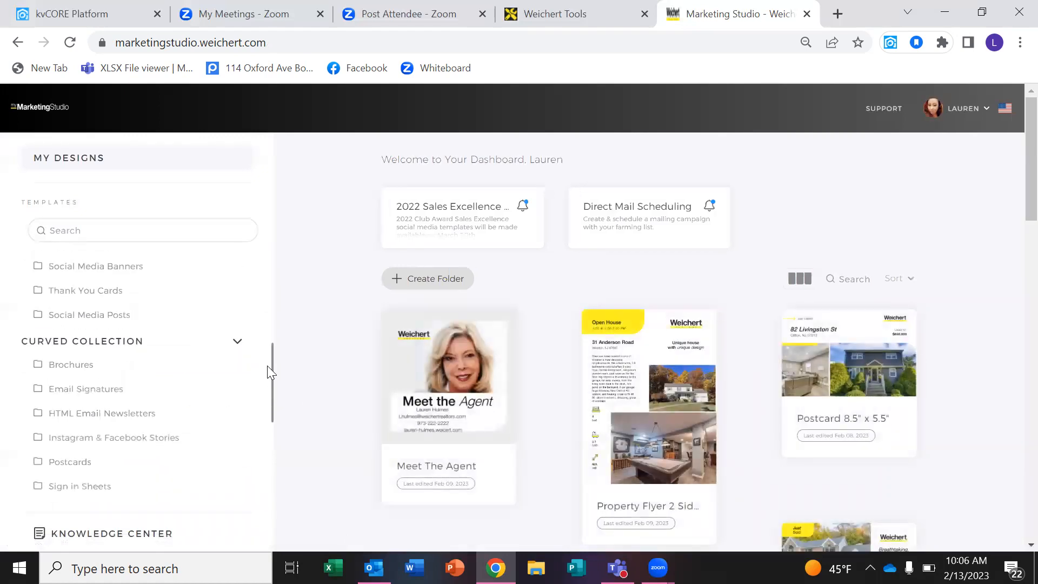
scroll(264, 351, "up", 2)
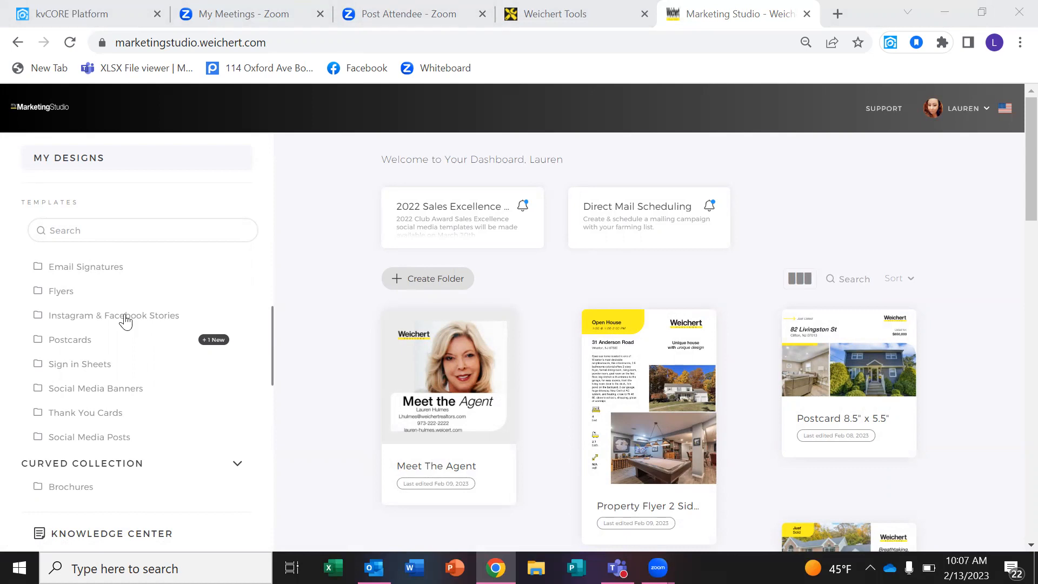
left_click(83, 292)
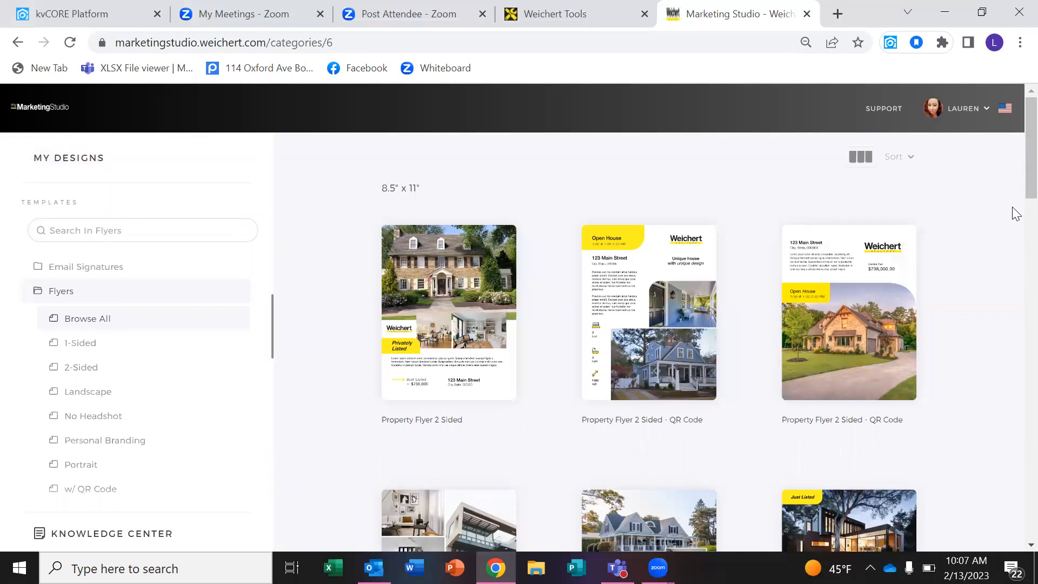
scroll(1014, 259, "down", 4)
scroll(1015, 258, "down", 3)
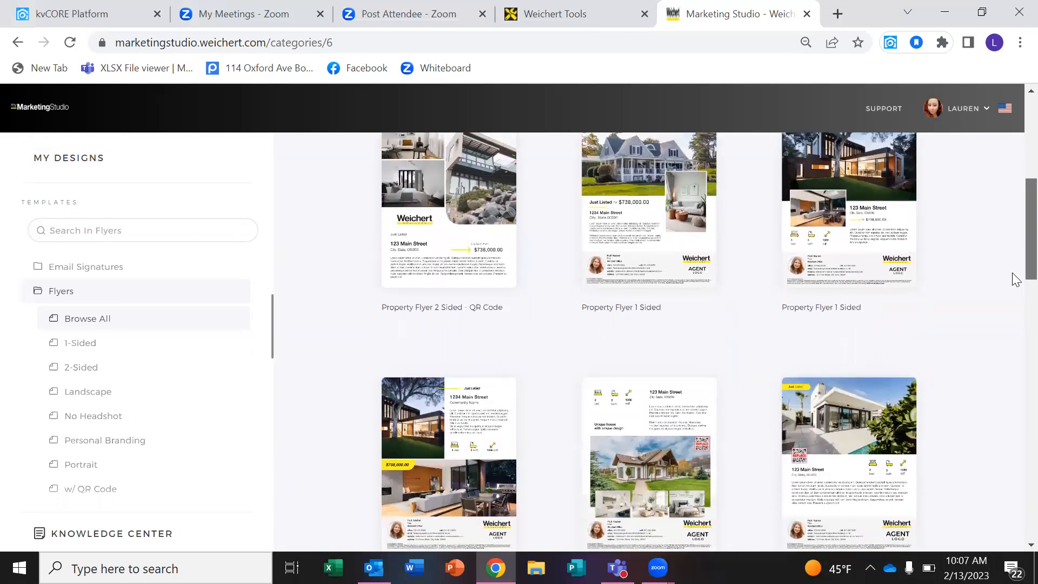
left_click(432, 507)
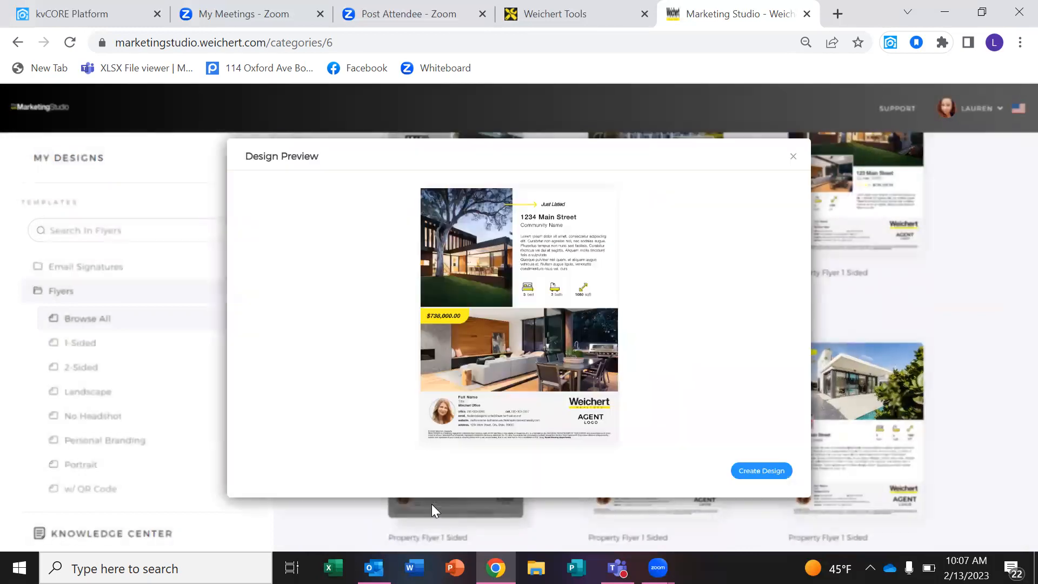
Start a new design and fill it from the $657,000 listing found by searching 'randolph'.
left_click(774, 476)
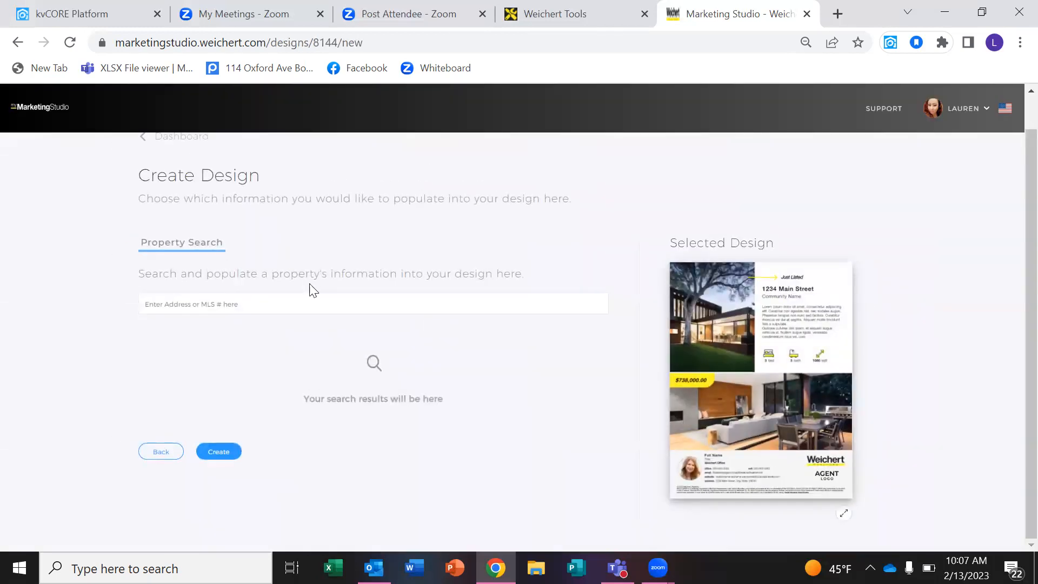
type("ranoldph")
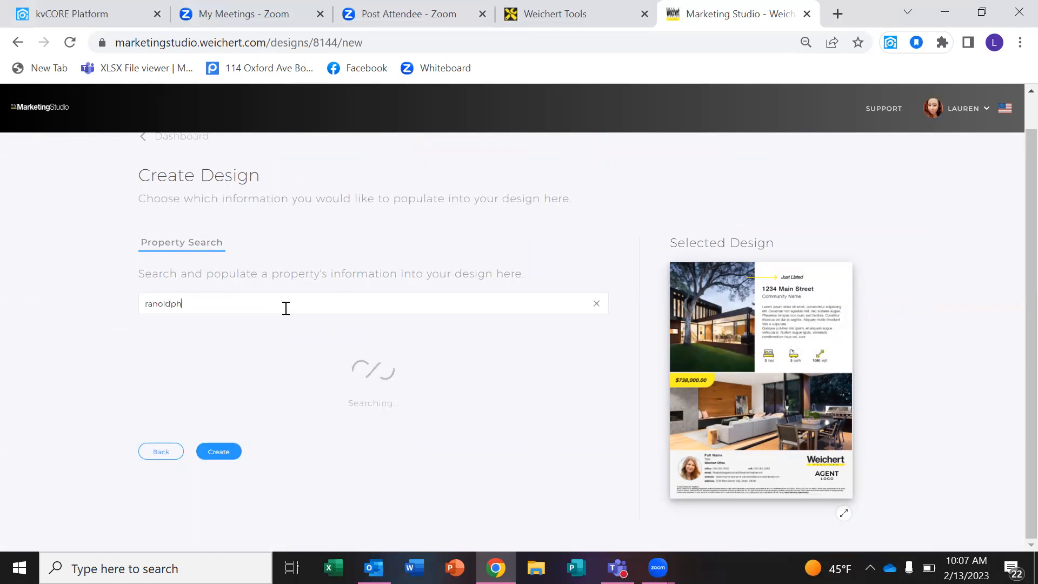
key("BackSpace")
key("BackSpace")
key("BackSpace")
key("BackSpace")
key("BackSpace")
type("dolph")
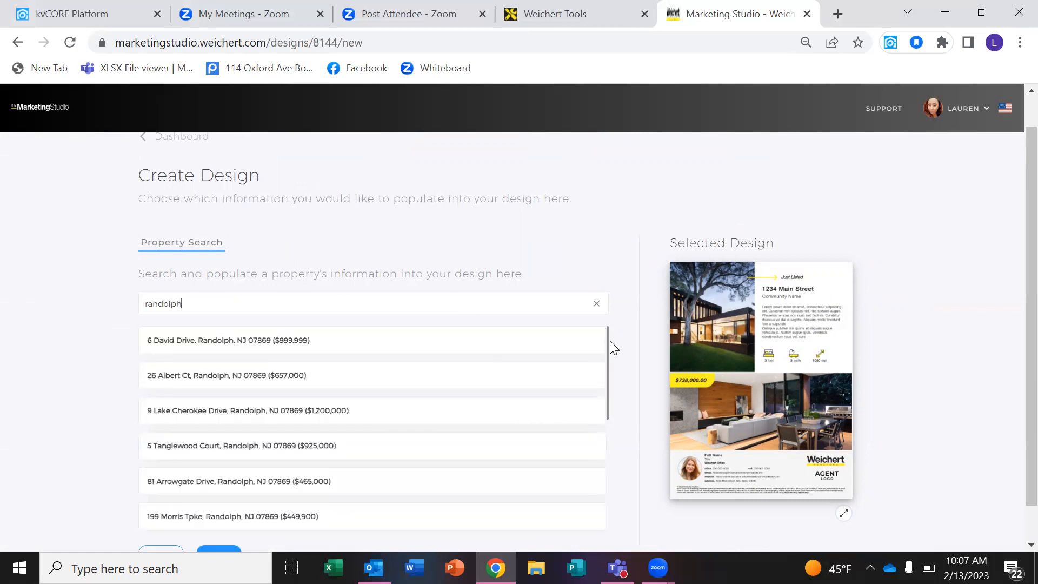
left_click_drag(608, 343, 610, 351)
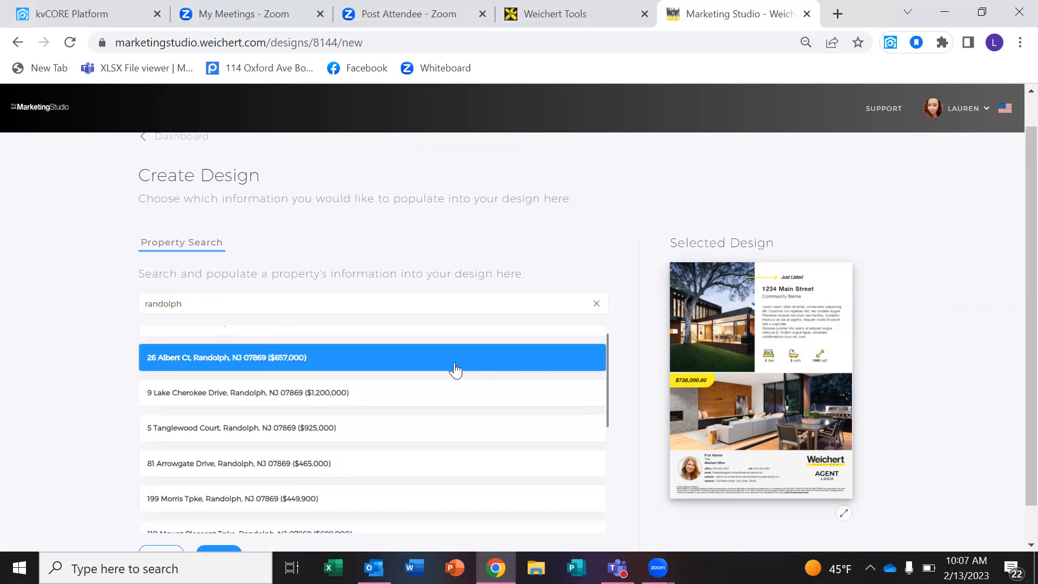
left_click(454, 367)
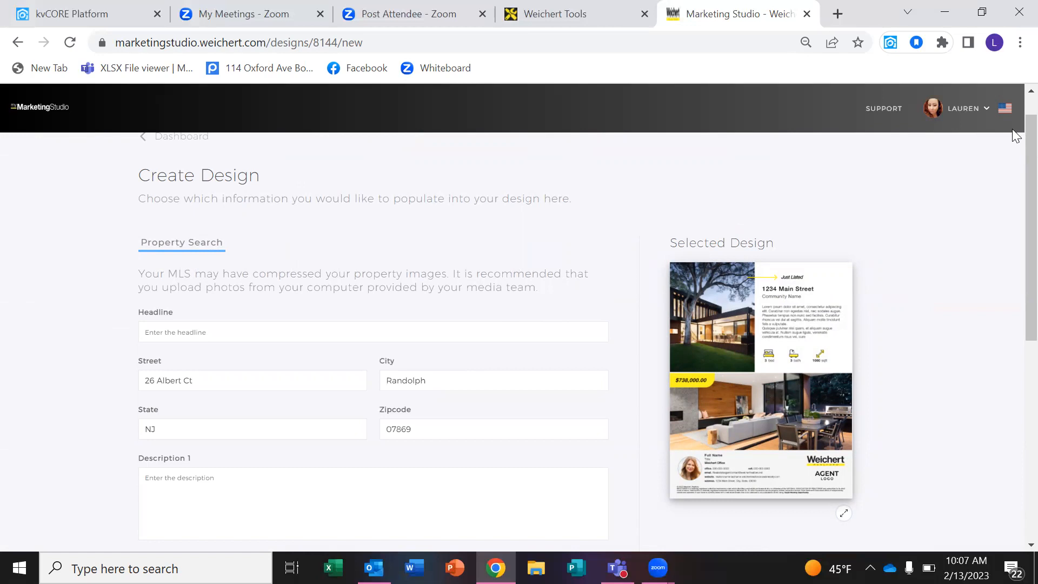
Look over the filled flyer form, then return to the dashboard.
scroll(1004, 221, "down", 4)
scroll(997, 286, "down", 2)
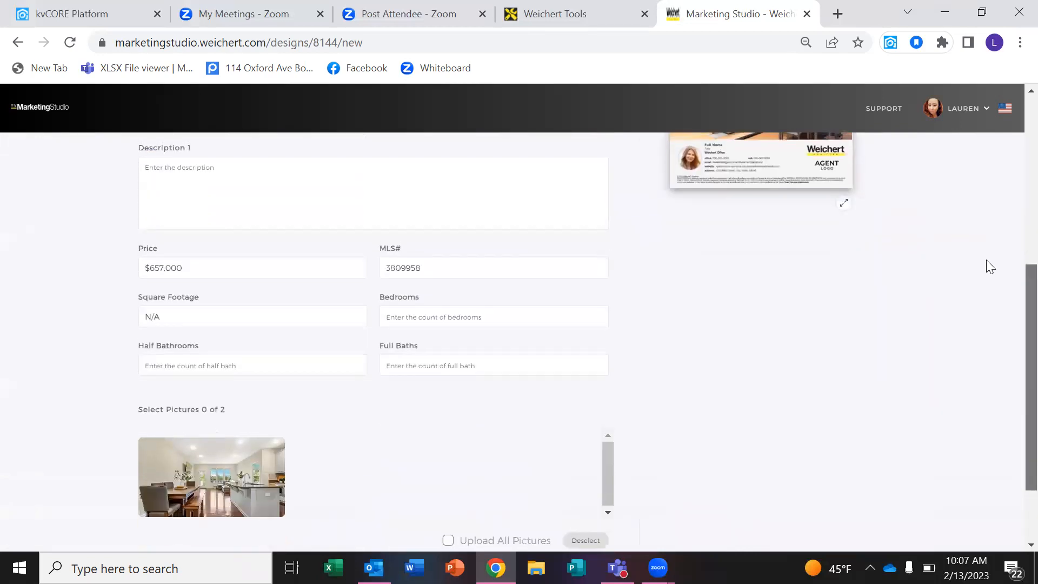
scroll(986, 260, "up", 5)
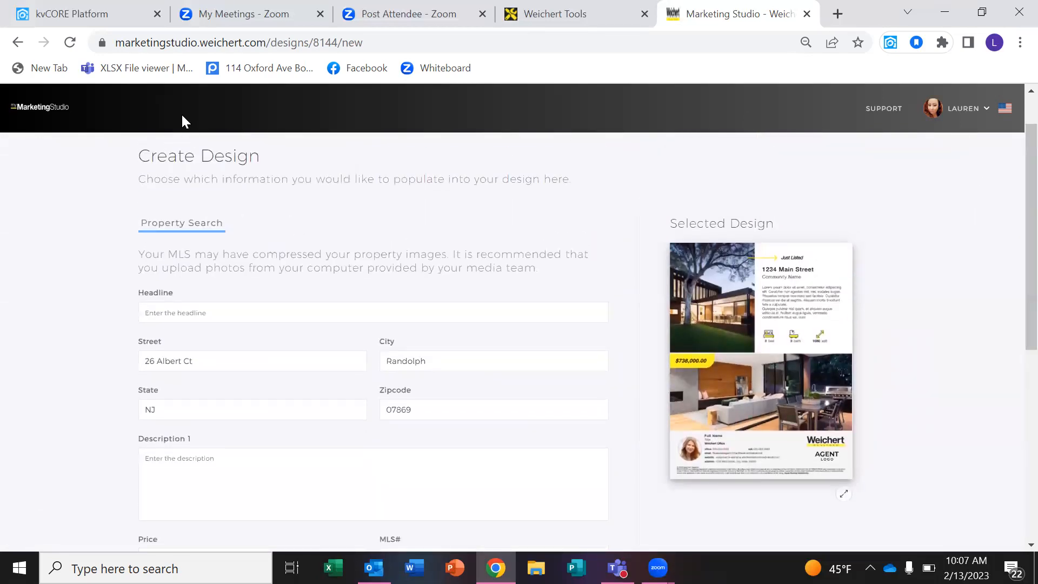
left_click(32, 102)
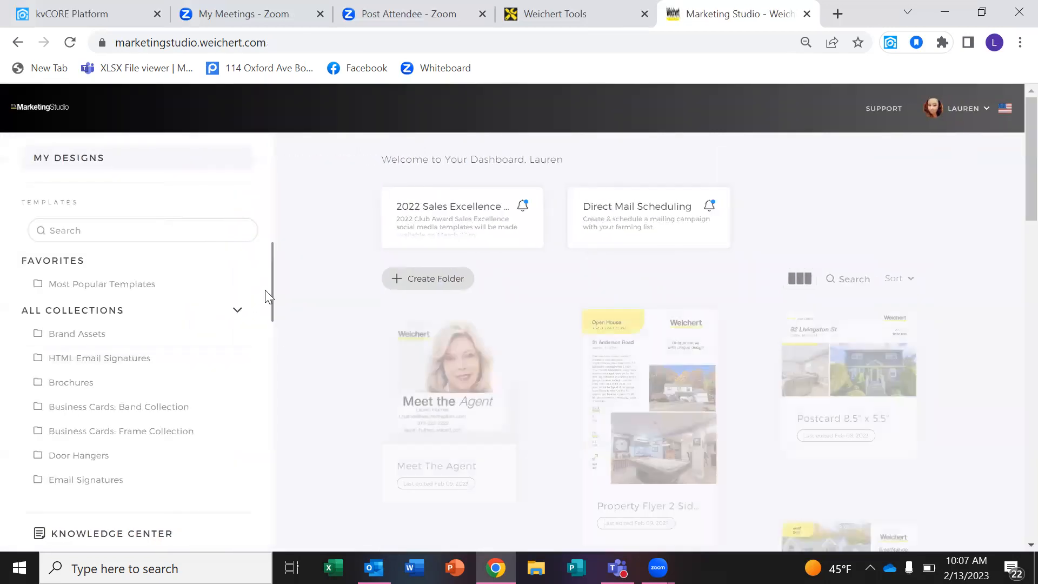
Open Flyers, preview Property Flyer 1 Sided, and start a new design from it.
left_click_drag(273, 302, 273, 335)
left_click(76, 456)
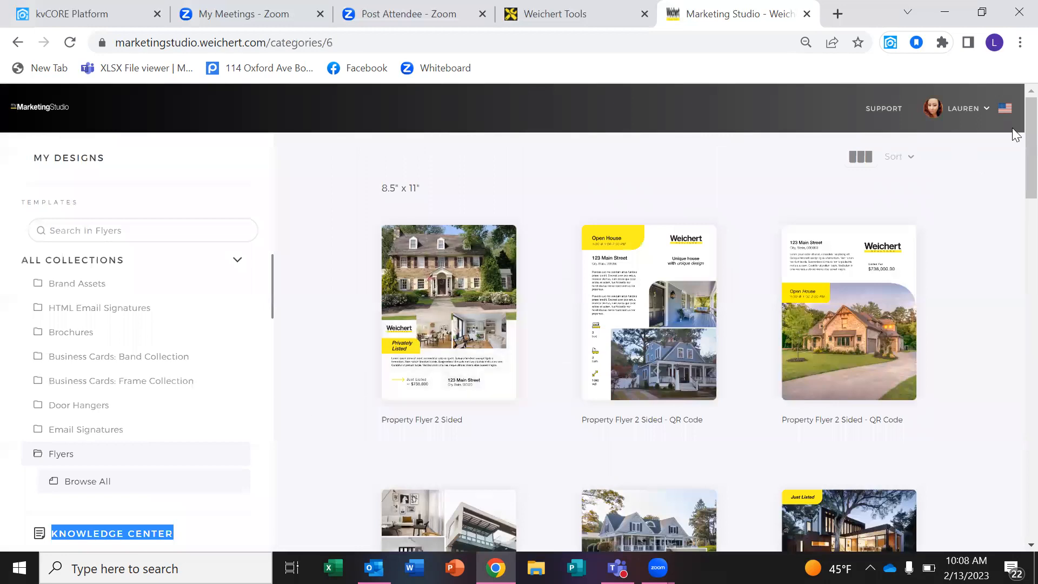
scroll(1013, 227, "down", 3)
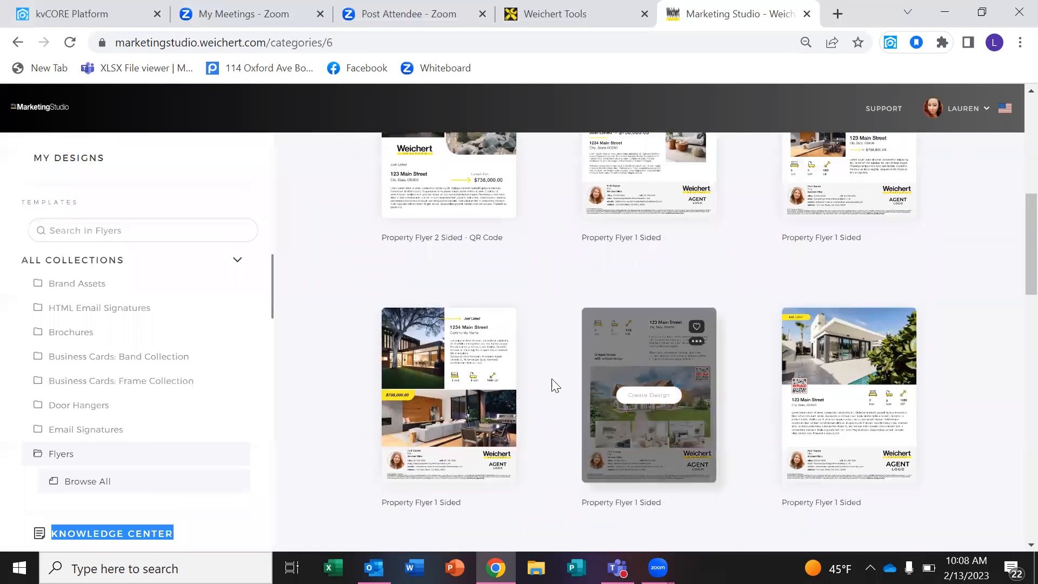
left_click(503, 385)
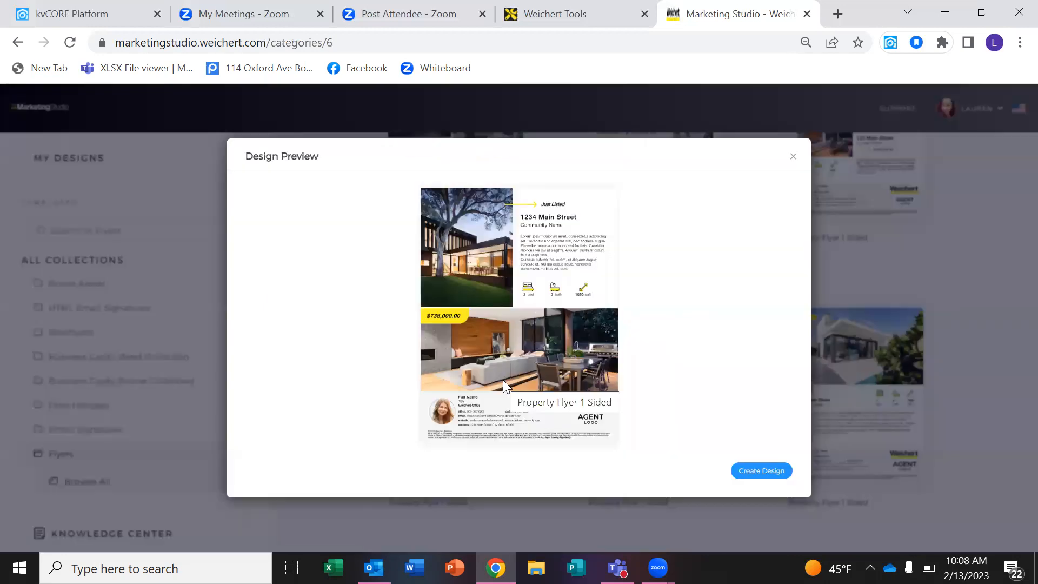
left_click(759, 471)
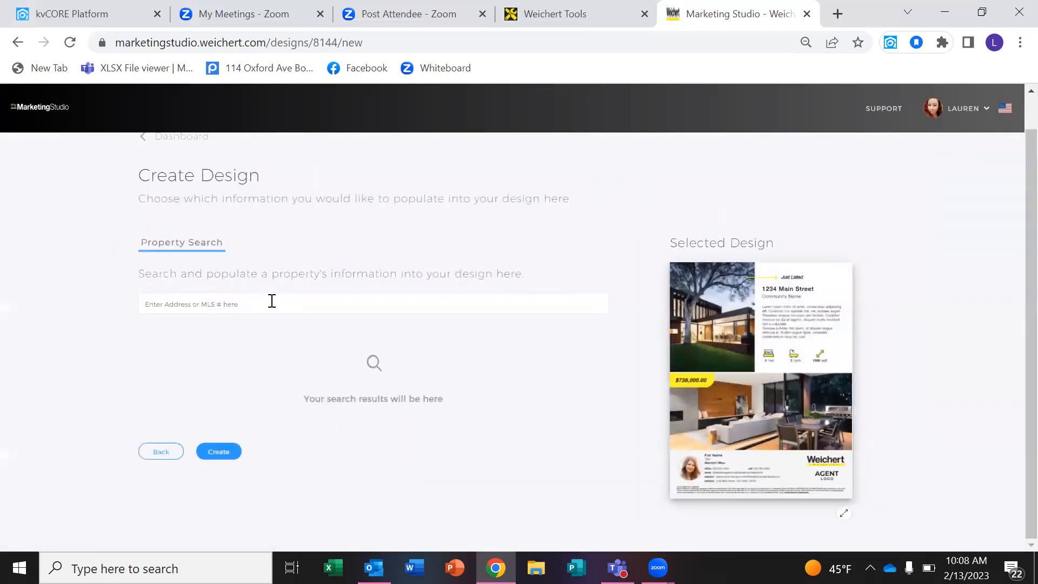
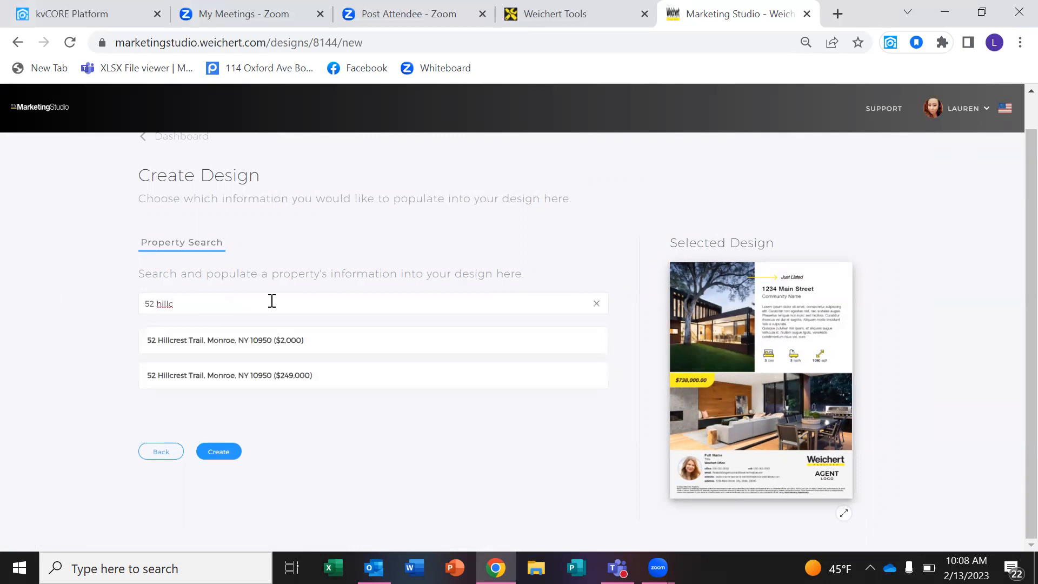
left_click(227, 380)
scroll(1010, 352, "down", 7)
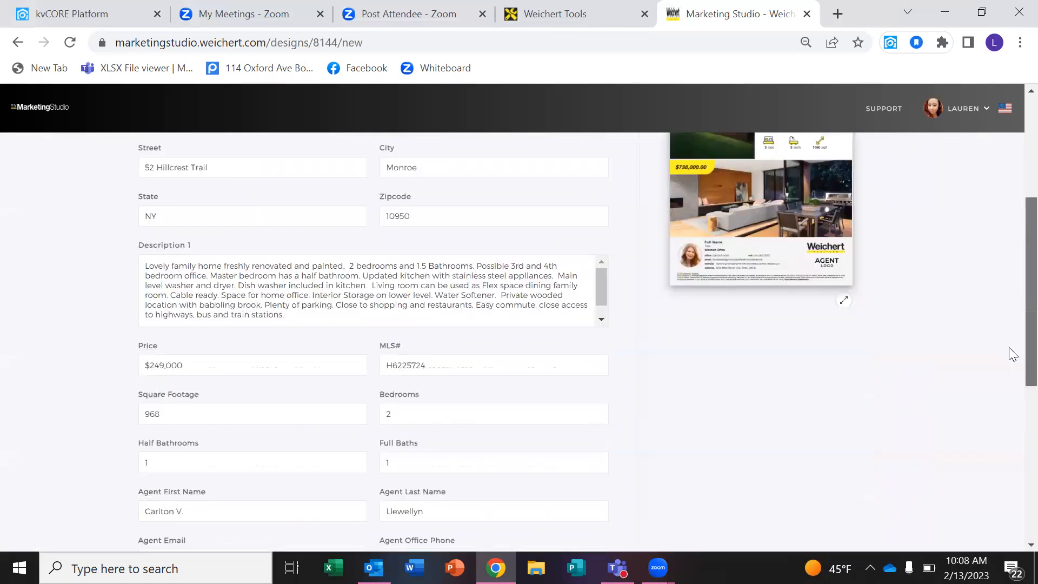
scroll(1016, 431, "down", 2)
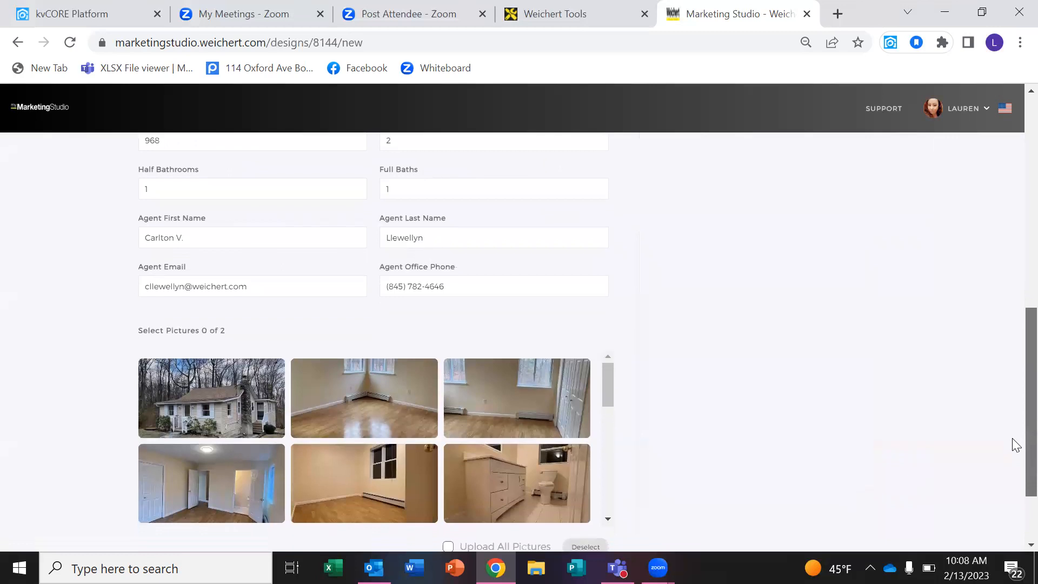
scroll(1014, 460, "up", 10)
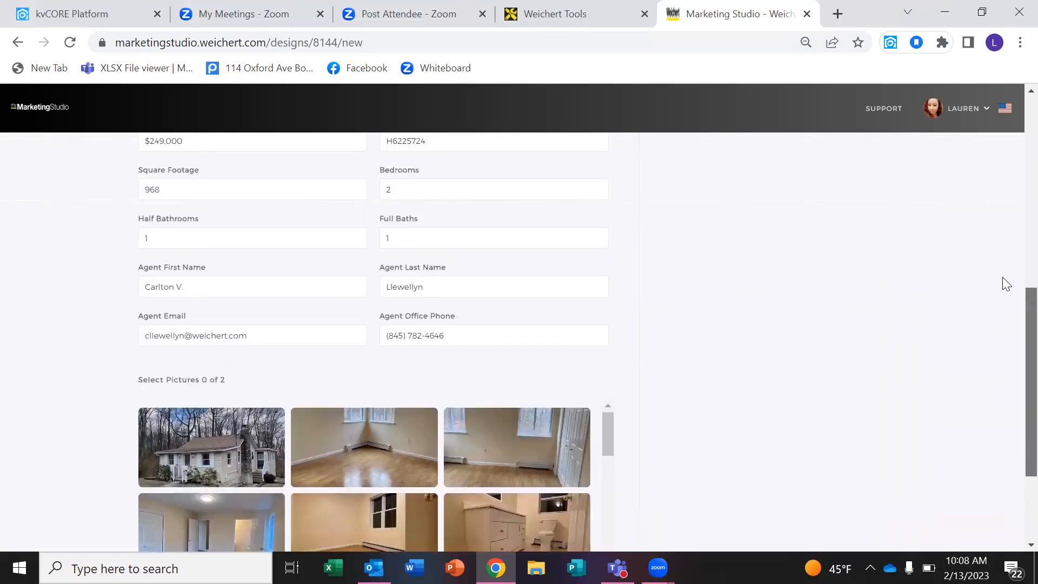
scroll(997, 246, "down", 8)
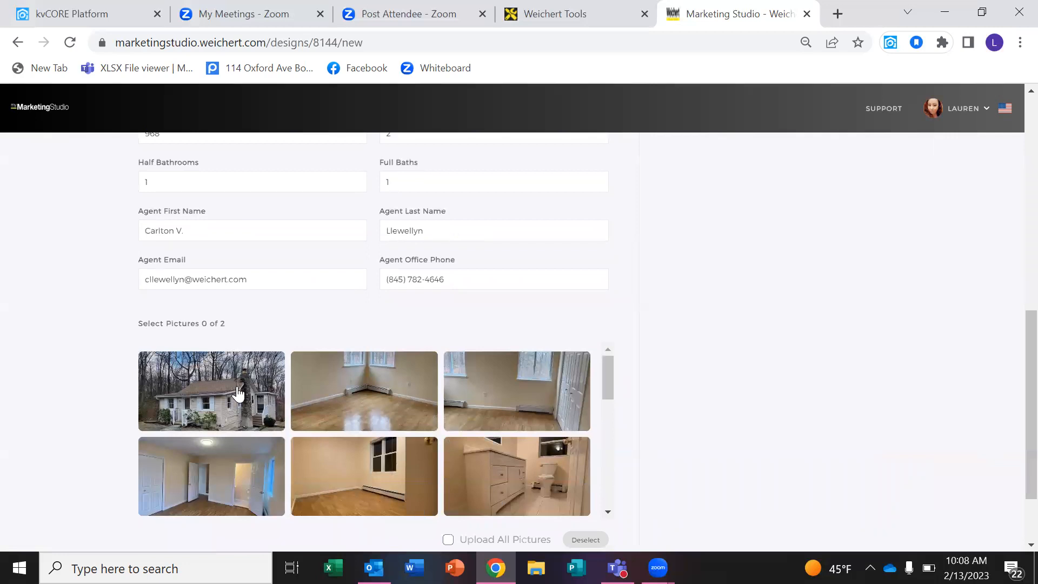
Choose the house exterior and kitchen photos, confirm marketing permission, and create the flyer.
left_click(192, 385)
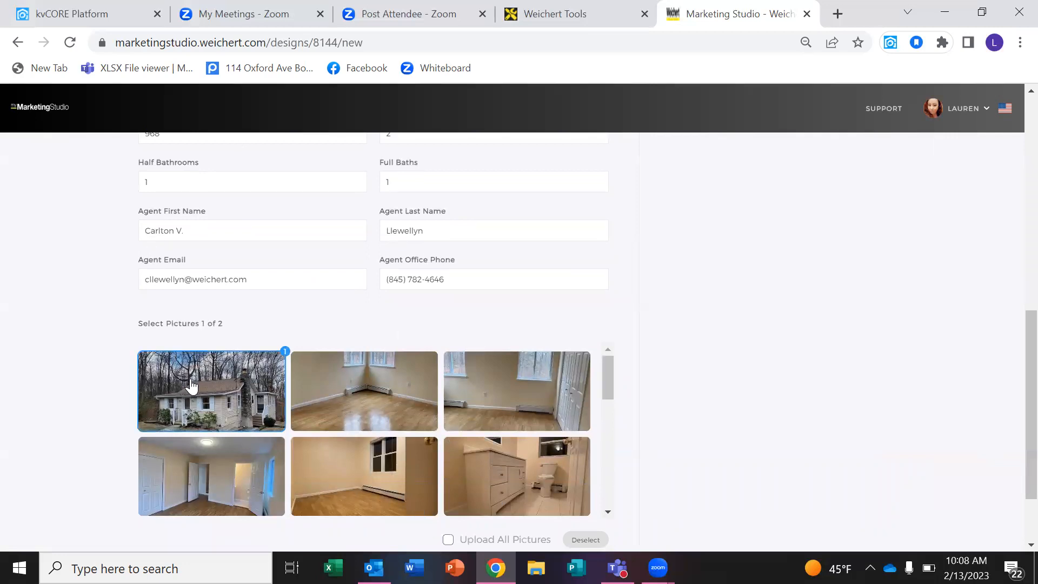
left_click_drag(606, 381, 569, 445)
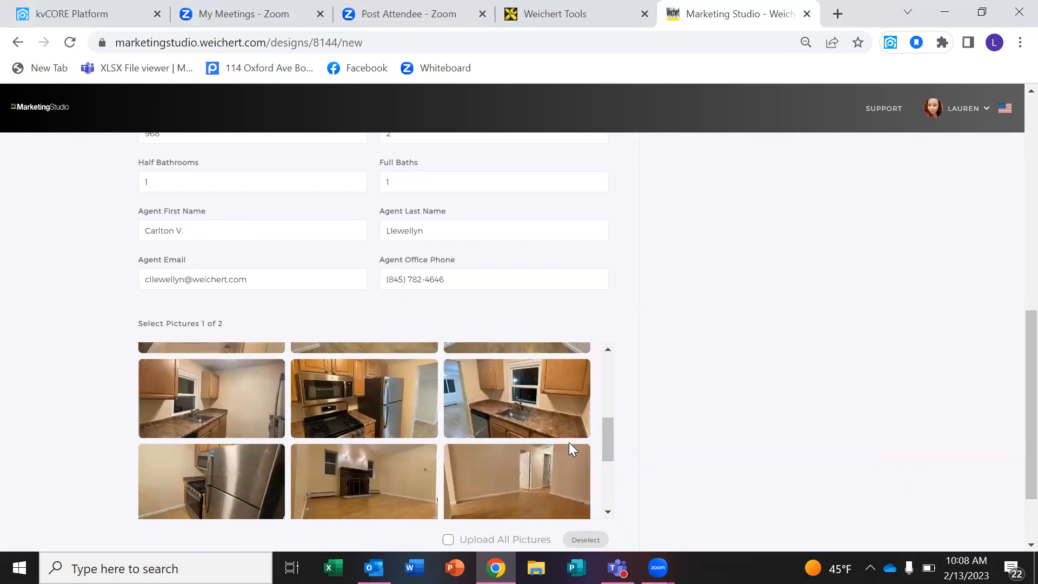
left_click(303, 416)
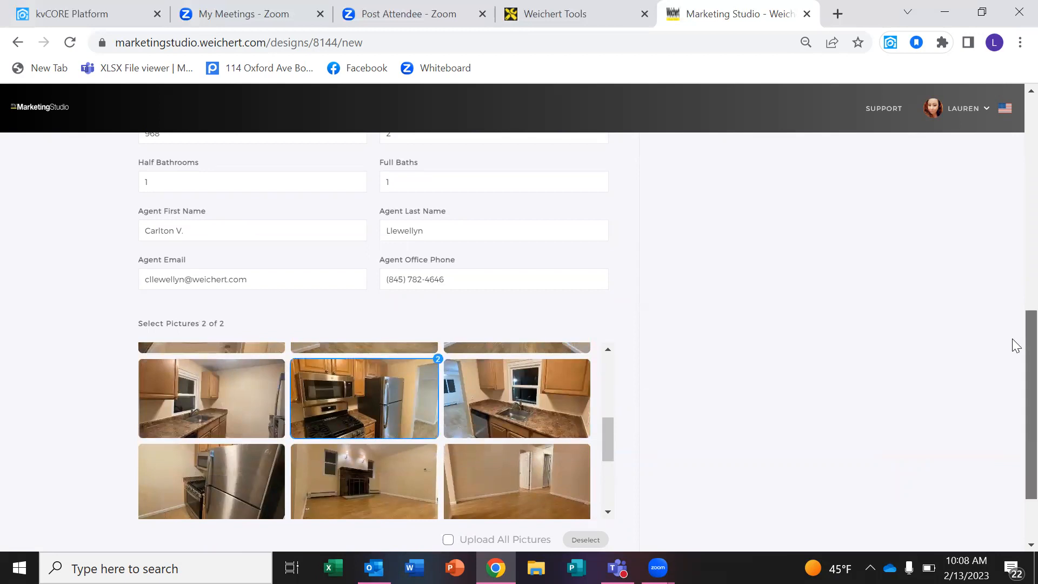
scroll(1013, 346, "down", 2)
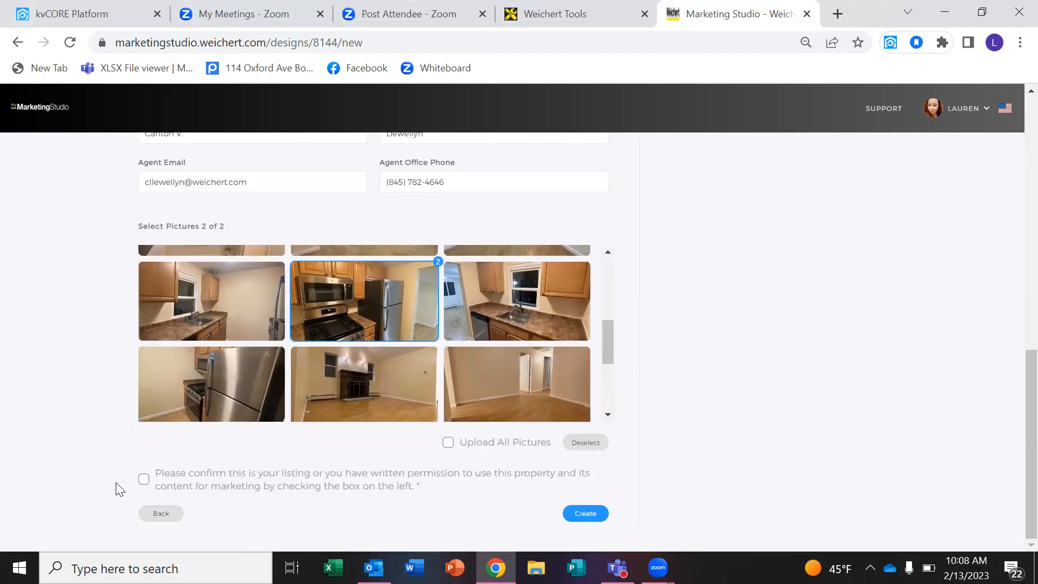
left_click(142, 480)
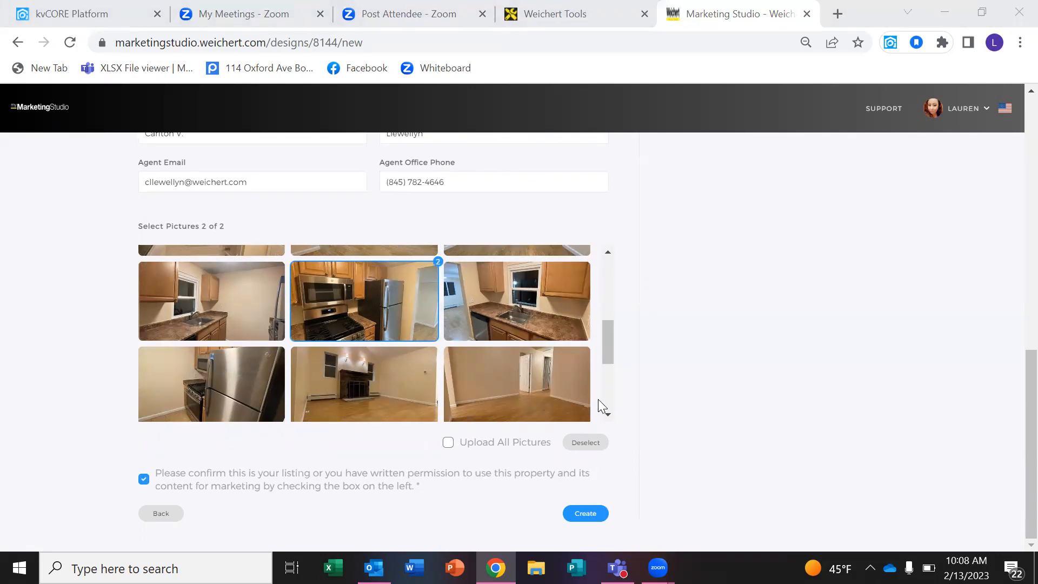
left_click(584, 515)
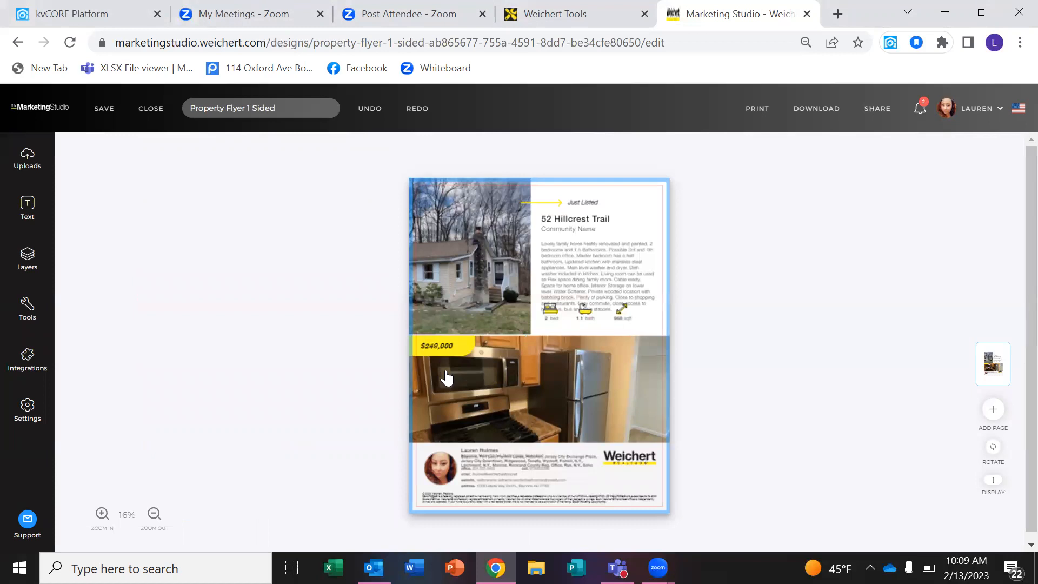
Enter the flyer's description text box and select the end of the paragraph.
left_click(596, 279)
double_click(595, 274)
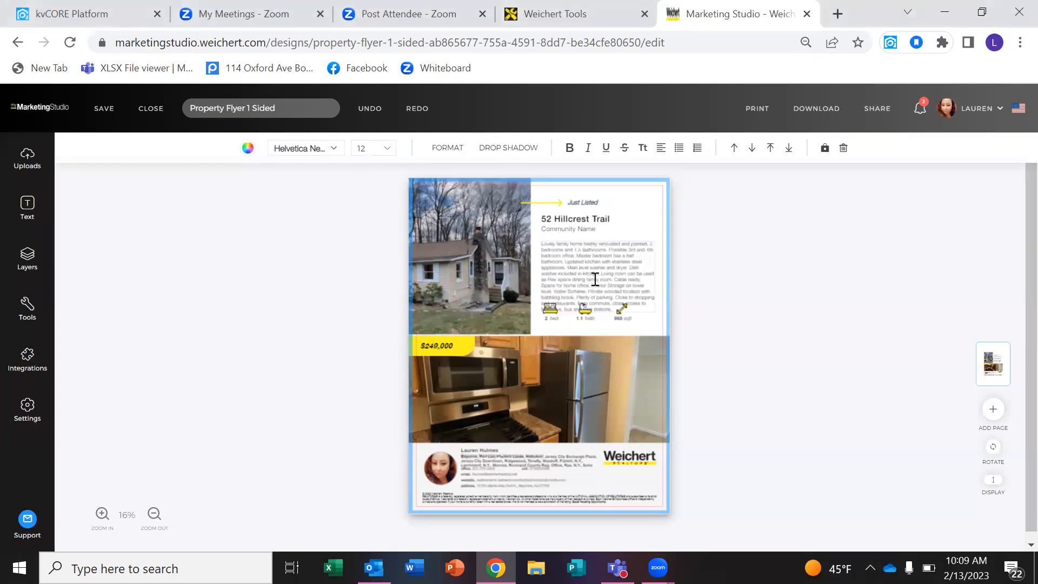
left_click_drag(600, 274, 647, 308)
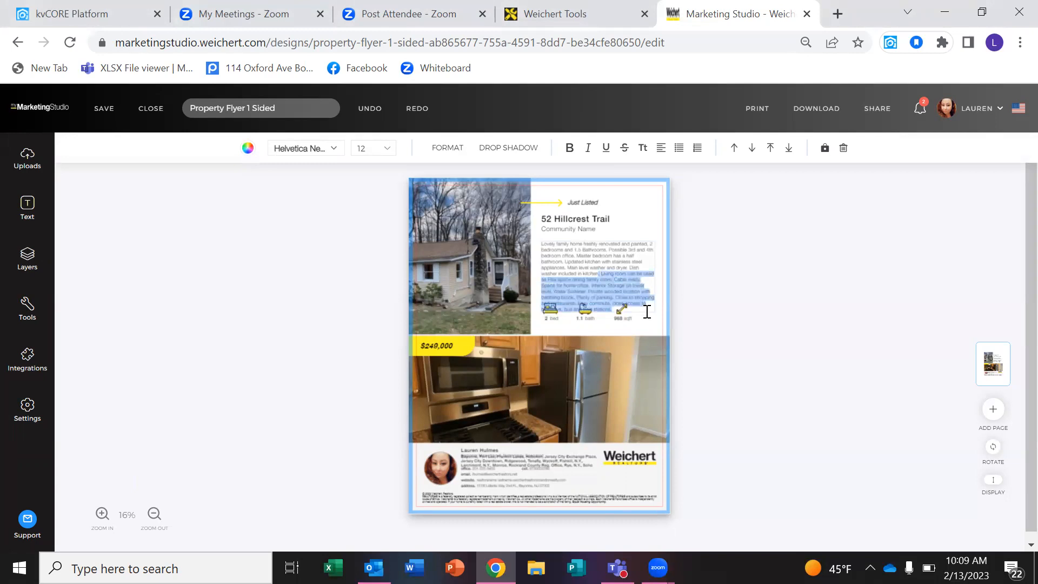
Delete the description from 'Living room' to the end, then select the top house photo.
left_click(647, 312)
left_click_drag(607, 273, 649, 309)
key("BackSpace")
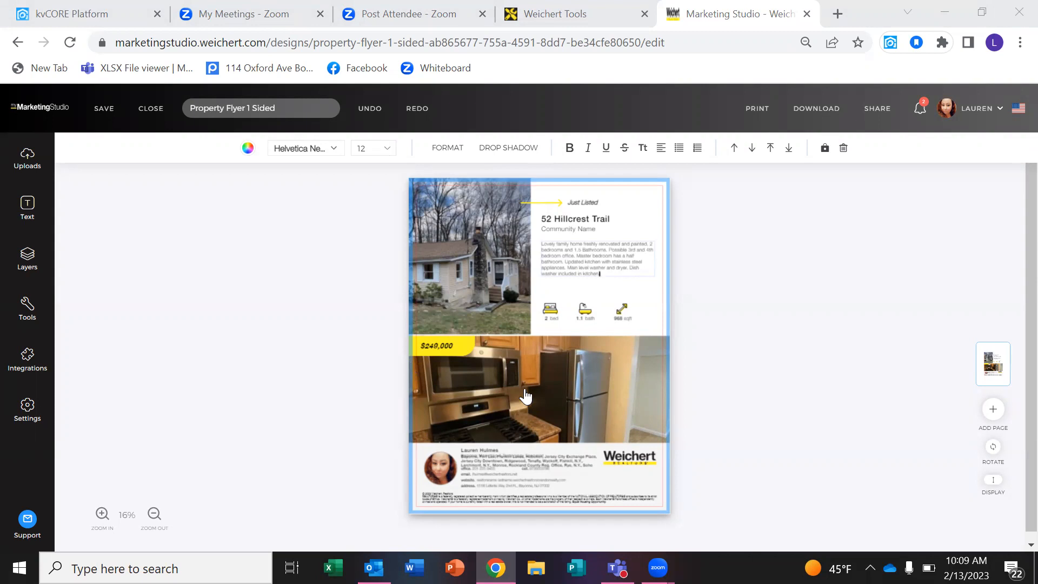
left_click(456, 270)
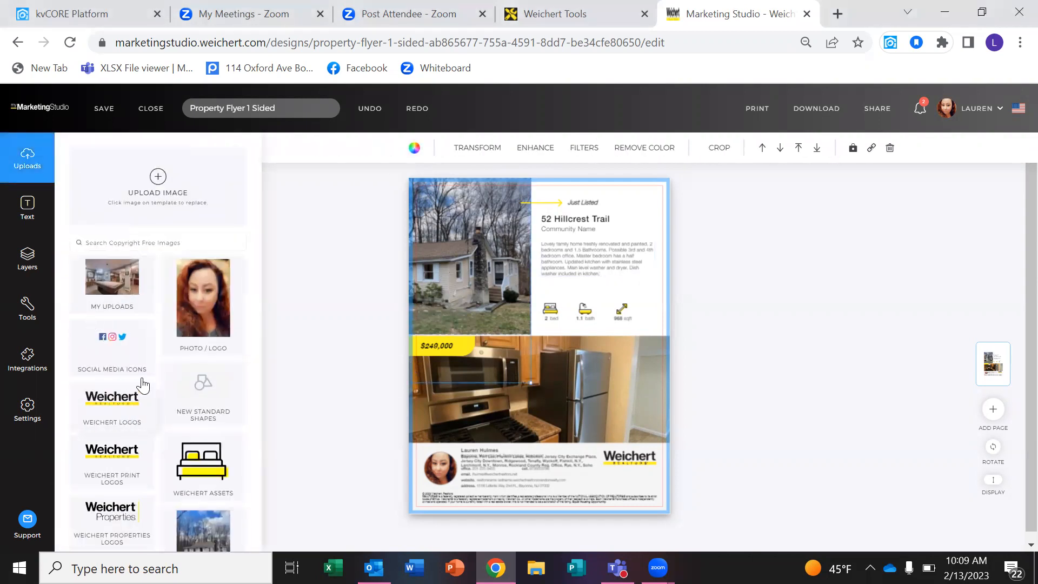
scroll(257, 346, "down", 2)
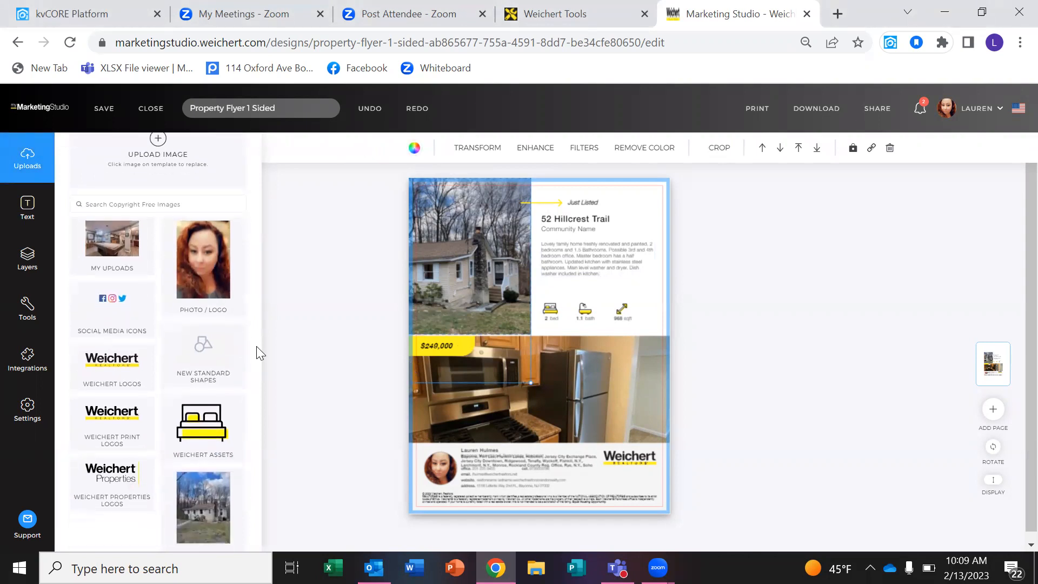
left_click(187, 479)
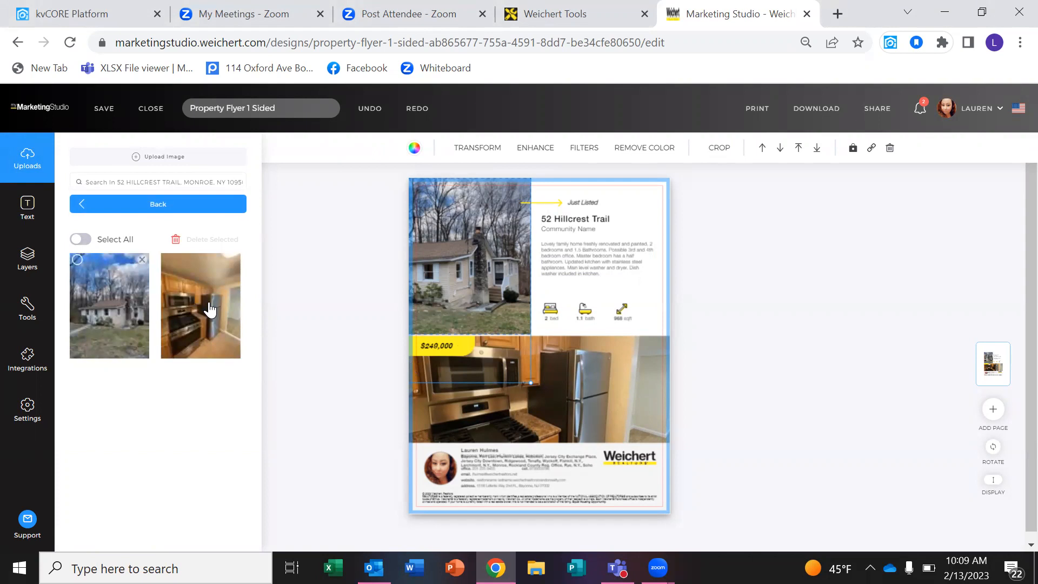
left_click_drag(219, 313, 478, 245)
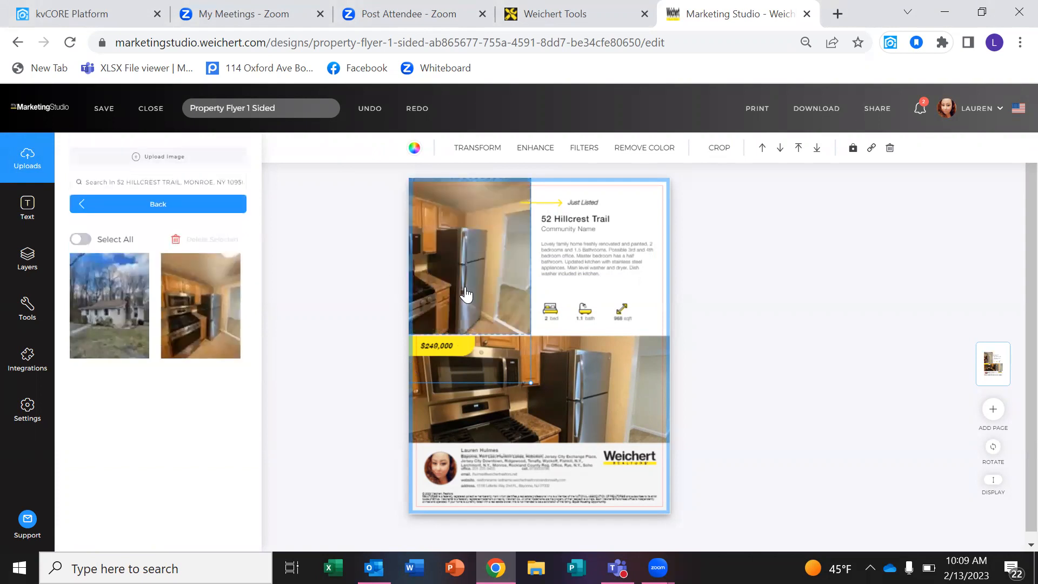
left_click_drag(466, 295, 518, 287)
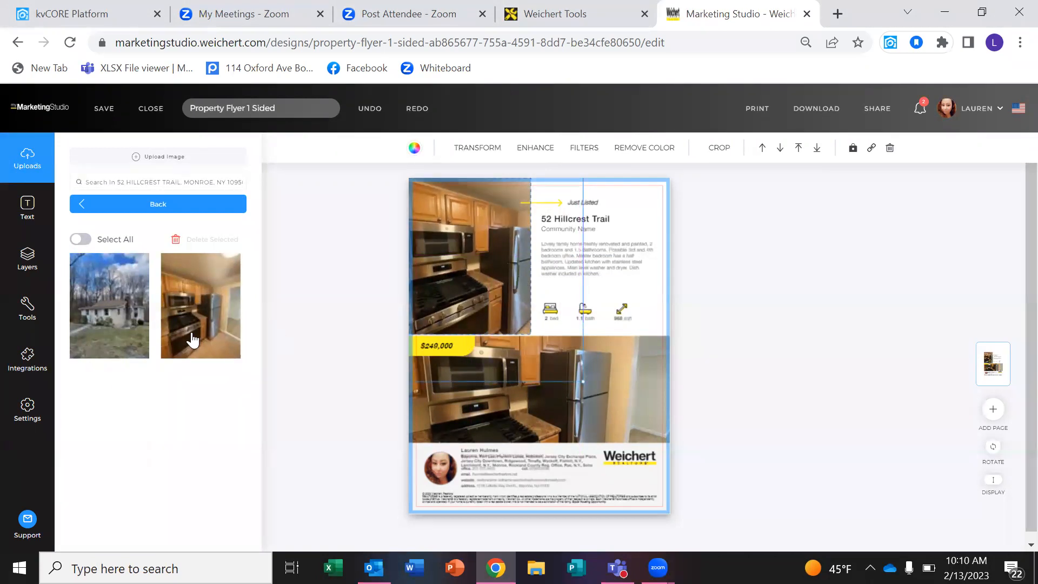
left_click(123, 321)
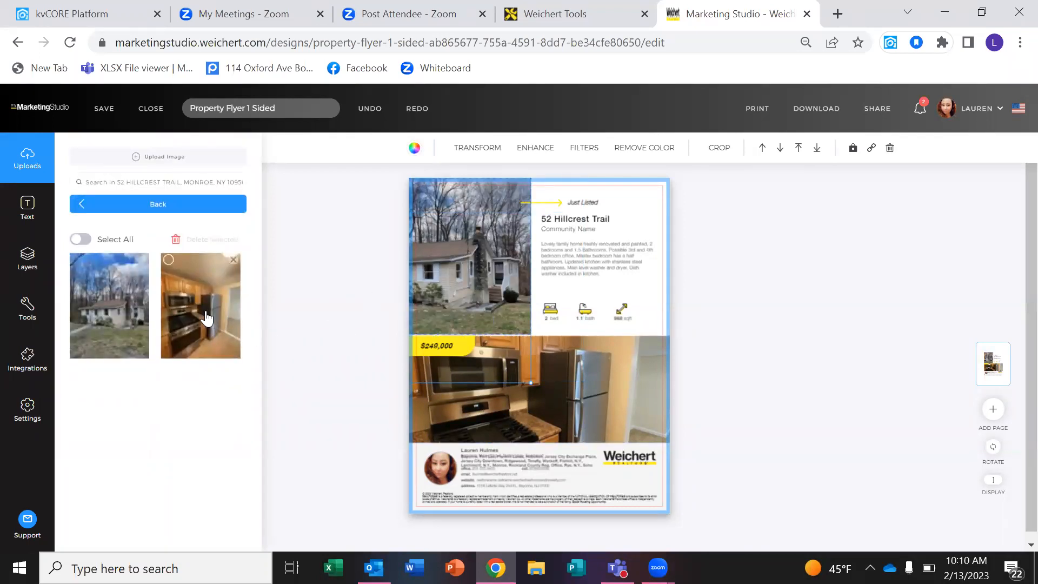
left_click_drag(482, 278, 521, 282)
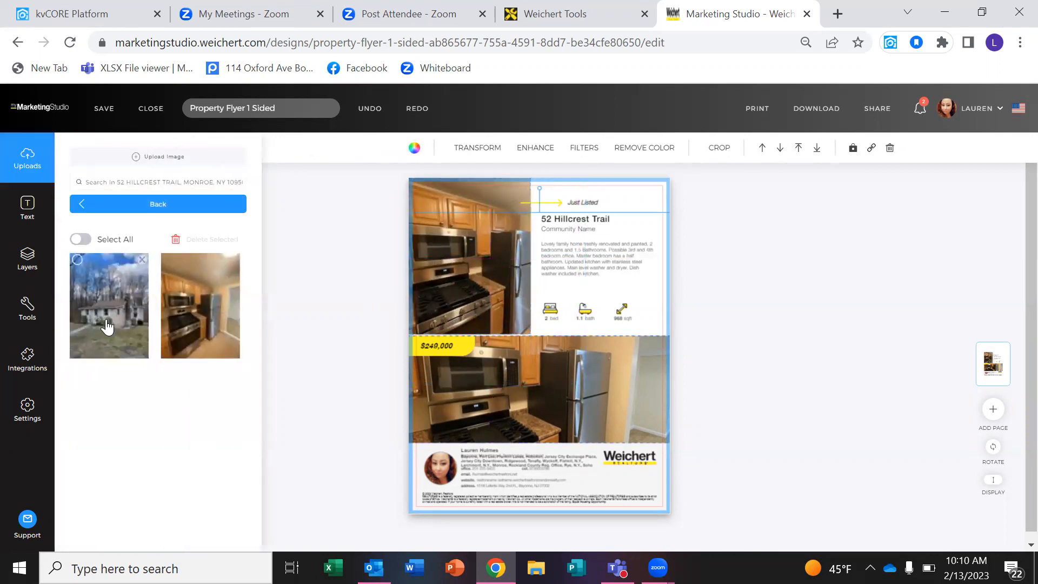
left_click_drag(511, 479, 512, 478)
mouse_move(549, 416)
left_mouse_down()
mouse_move(546, 391)
mouse_move(546, 412)
left_mouse_up()
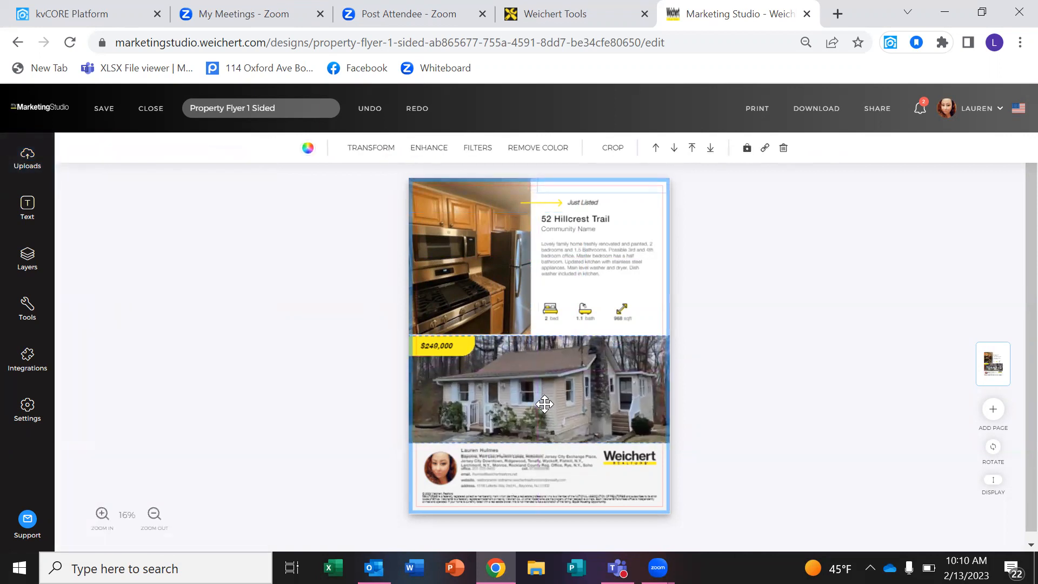
left_click(797, 365)
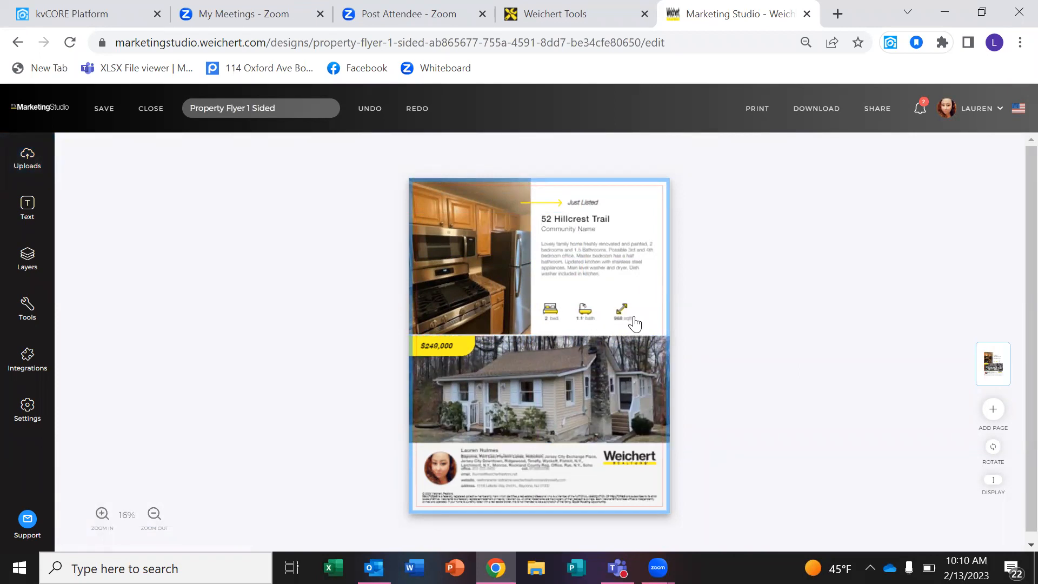
Delete the Fort Lee to Soho town list from the agent footer text.
scroll(640, 314, "up", 2)
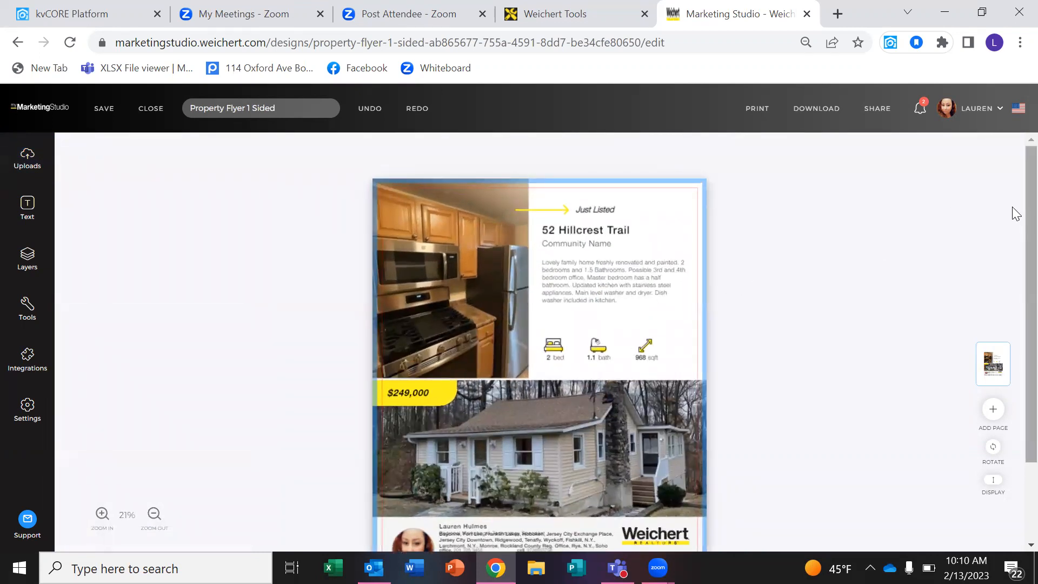
scroll(1012, 280, "down", 3)
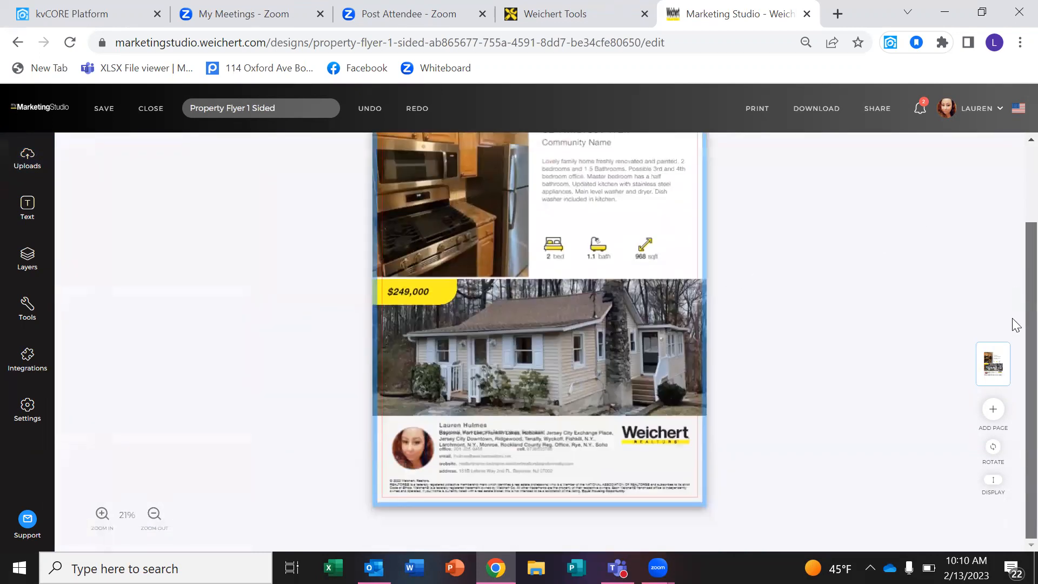
left_click(545, 439)
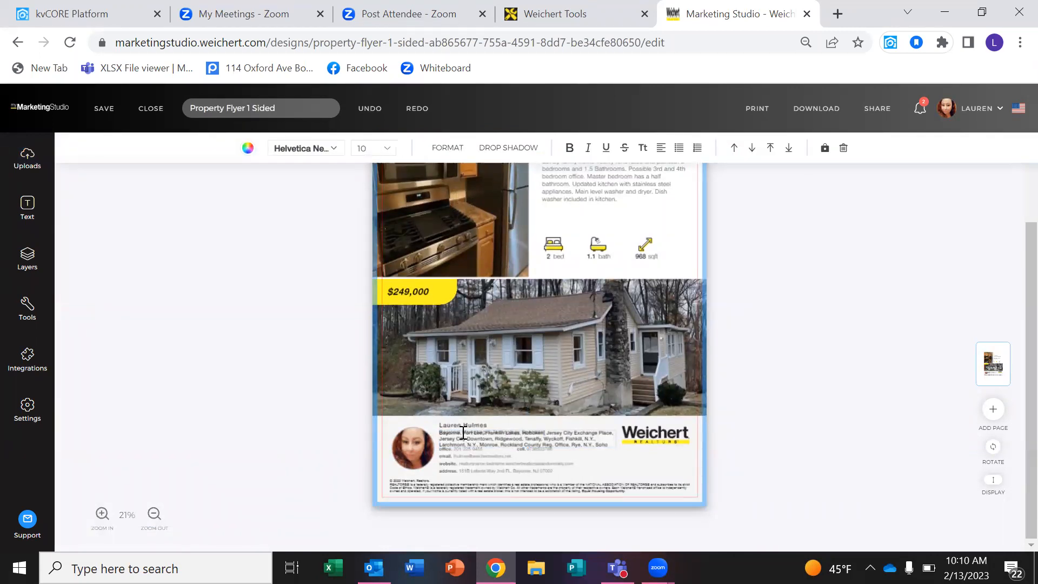
left_click_drag(462, 433, 633, 445)
key("BackSpace")
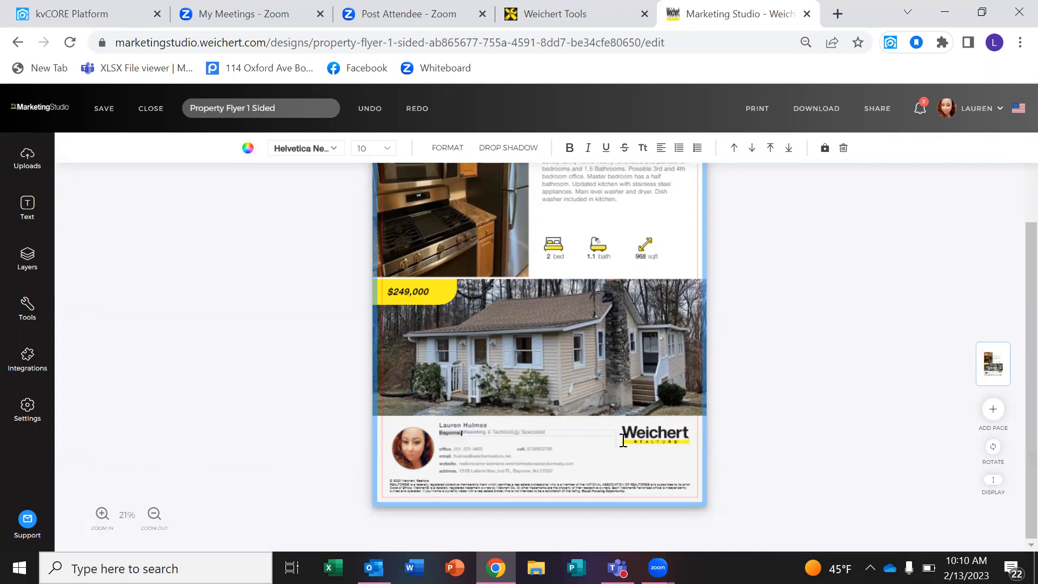
left_click(587, 439)
Move the Bayonne. text box onto its own line below the agent's title.
left_click(585, 433)
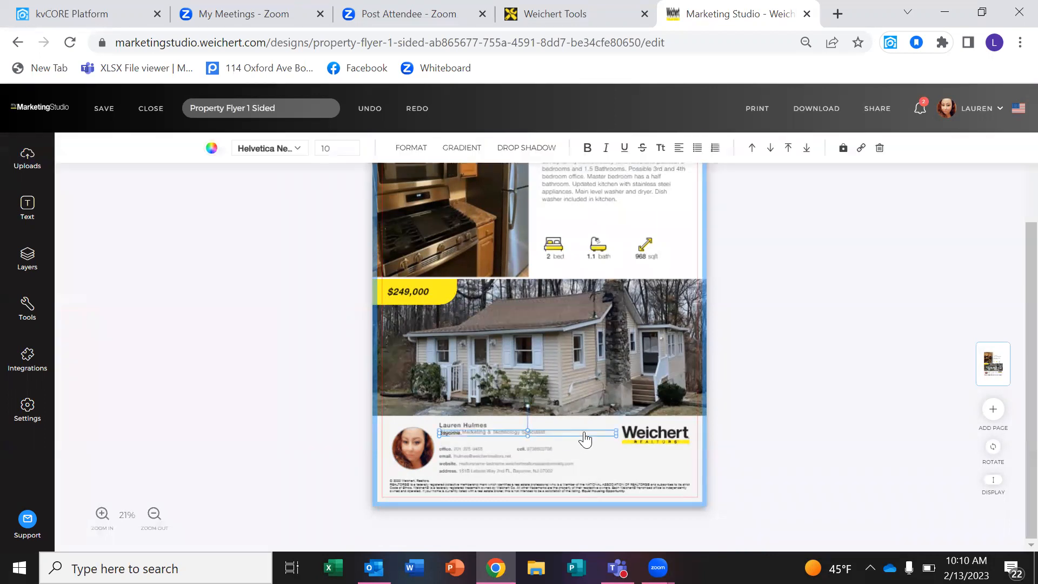
mouse_move(586, 442)
left_mouse_down()
mouse_move(577, 434)
mouse_move(585, 438)
left_mouse_up()
left_click(813, 410)
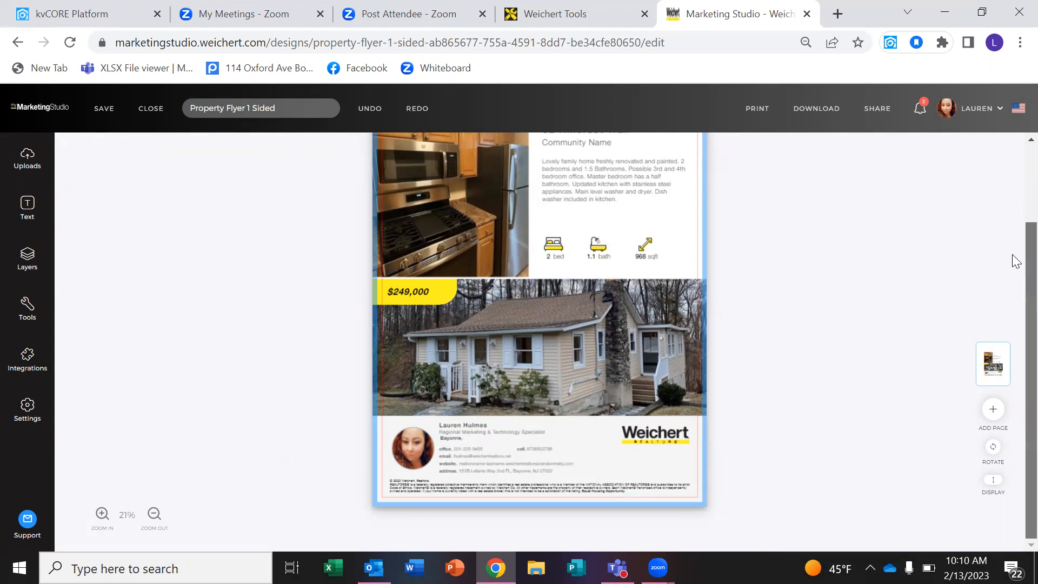
scroll(1015, 261, "up", 3)
scroll(1016, 204, "down", 1)
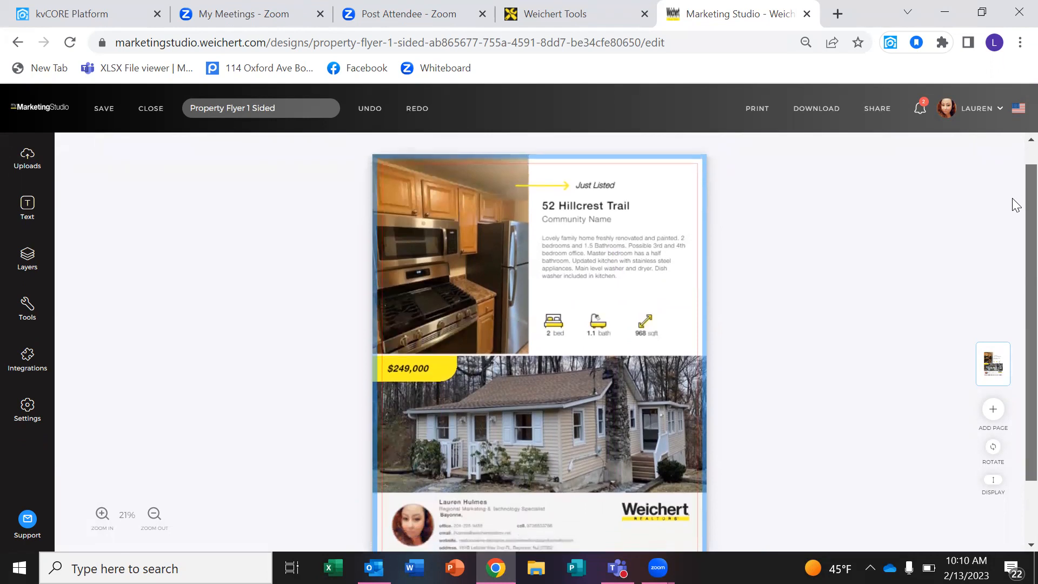
scroll(1015, 216, "down", 1)
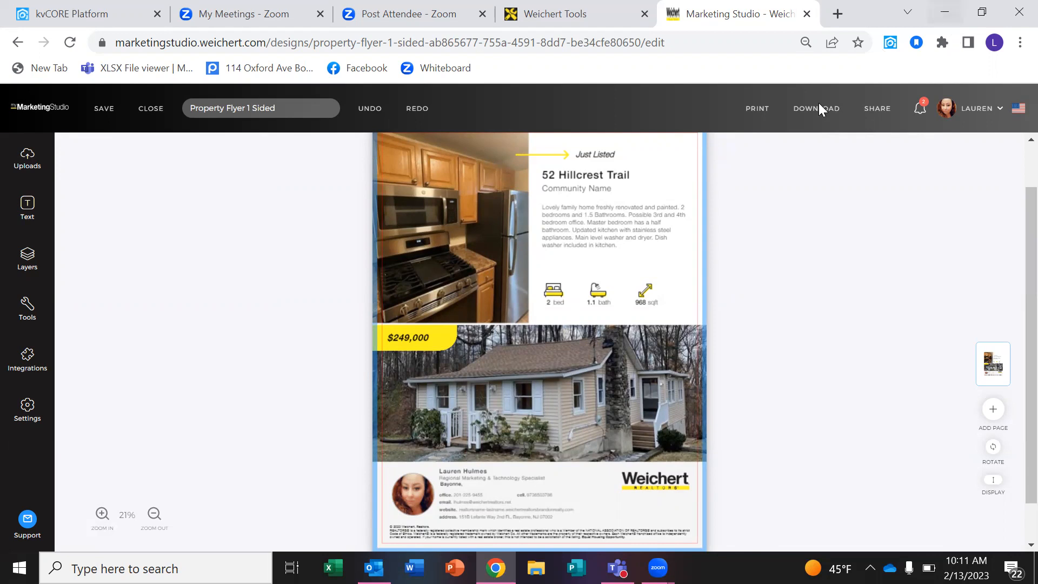
Request the flyer download as PNG instead of PDF Standard, which triggers the low-resolution warning.
left_click(810, 121)
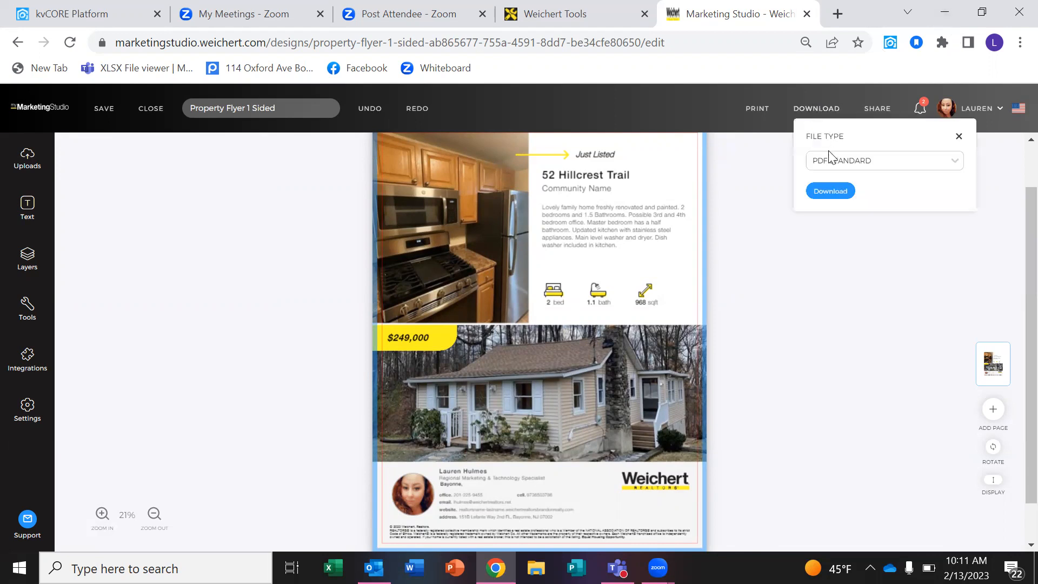
left_click(831, 168)
left_click(830, 196)
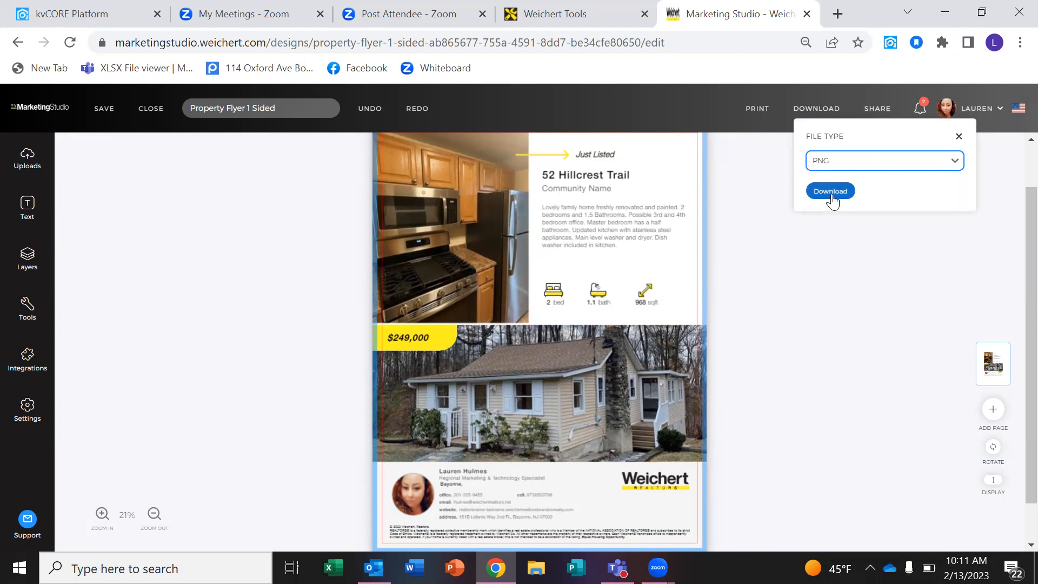
left_click(831, 196)
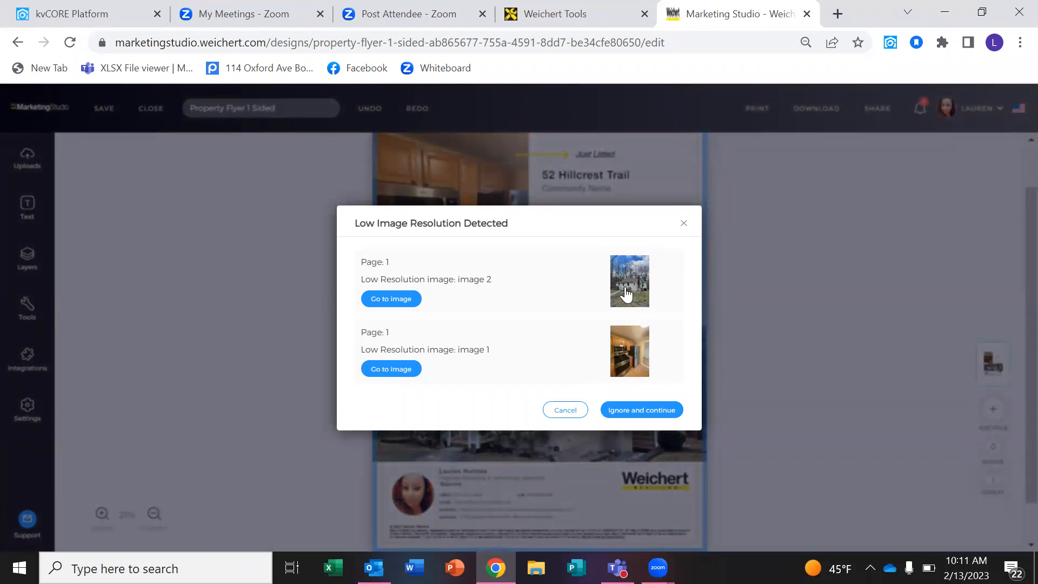
Ignore the low-resolution warning, add Weichert and Lefante to the dictionary, and continue the download.
left_click(622, 412)
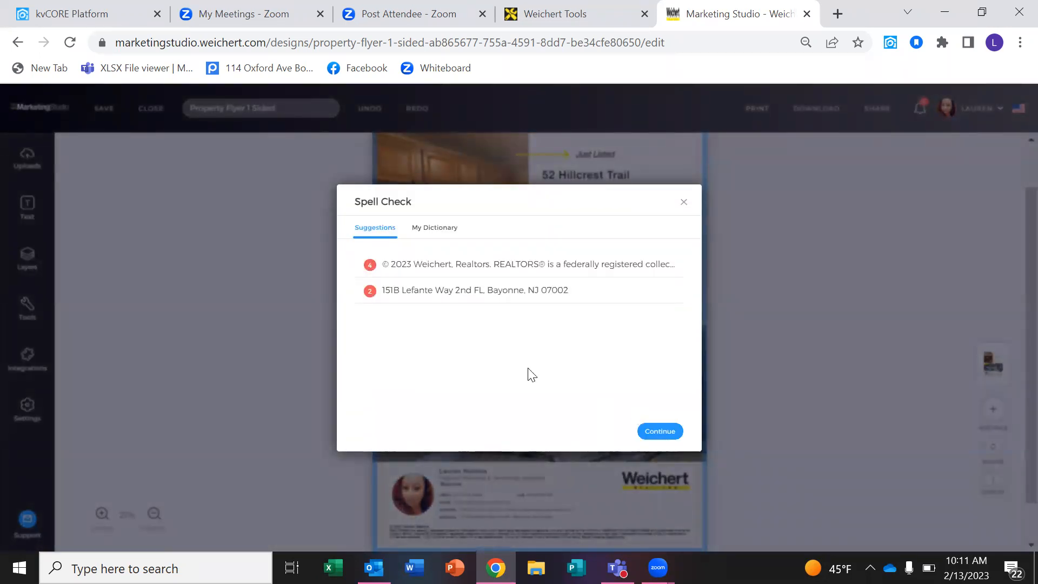
left_click(508, 264)
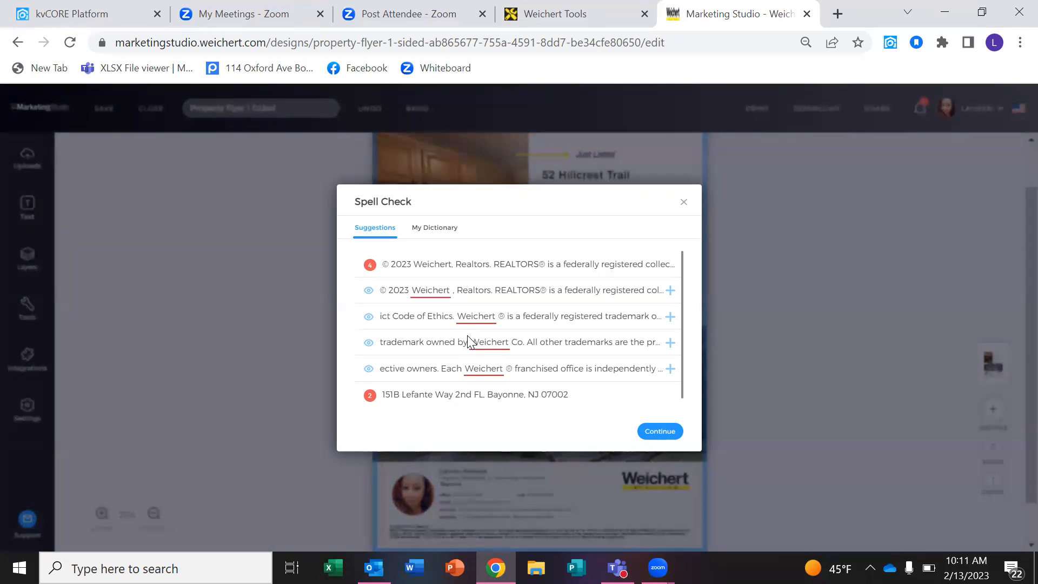
left_click(670, 291)
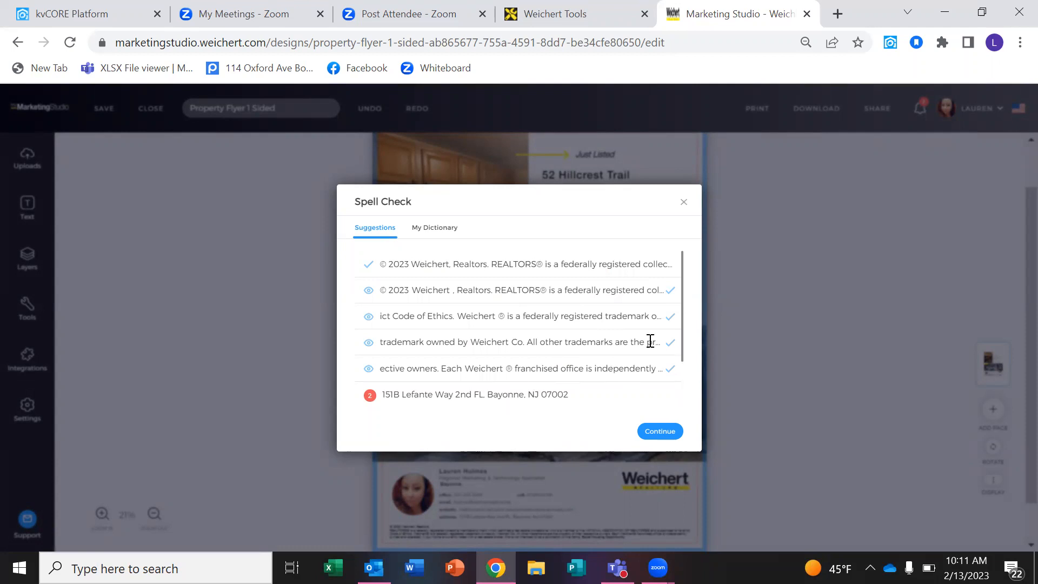
left_click_drag(680, 313, 675, 366)
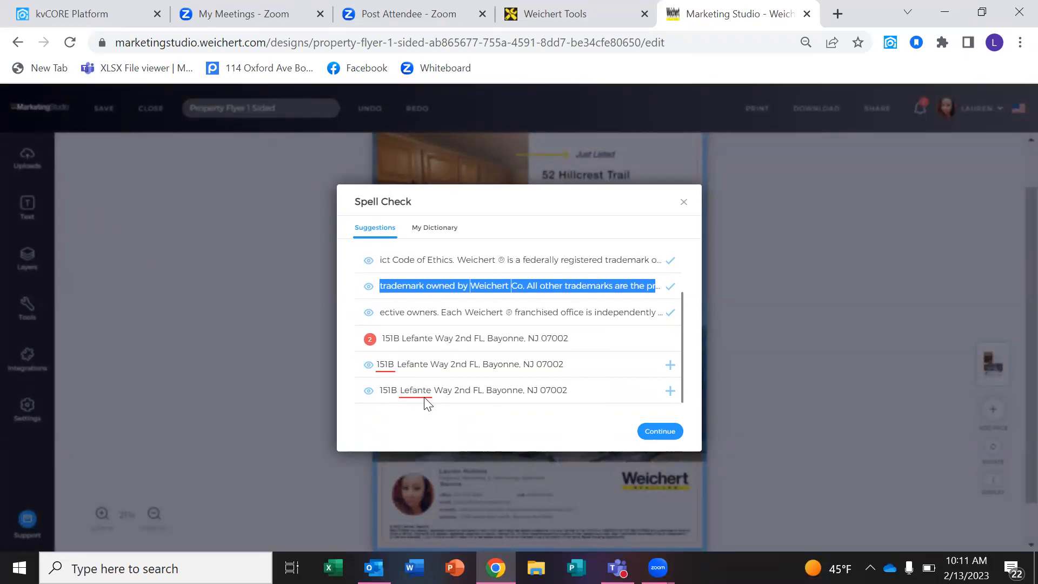
left_click(672, 400)
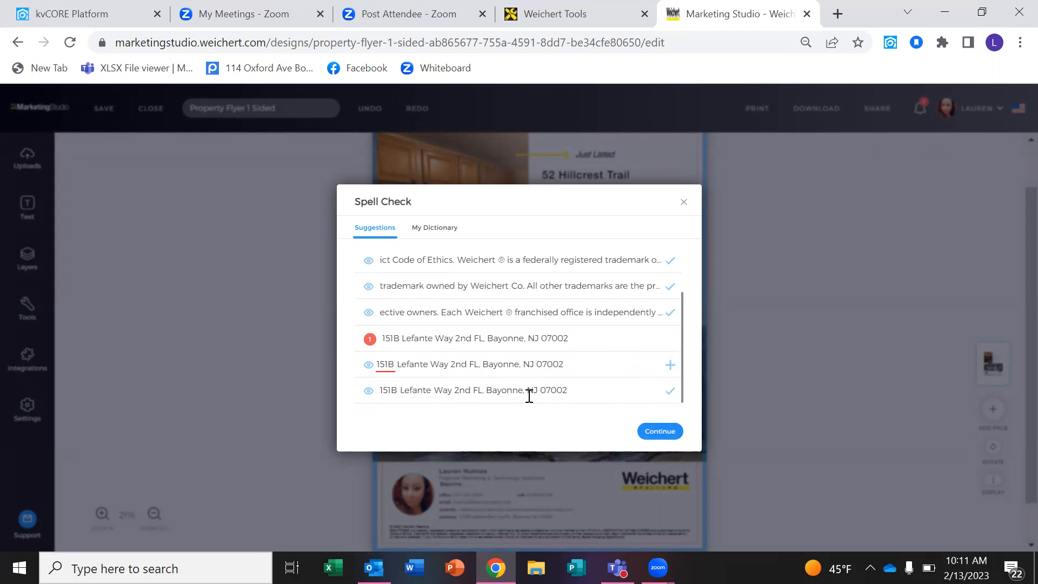
left_click(661, 432)
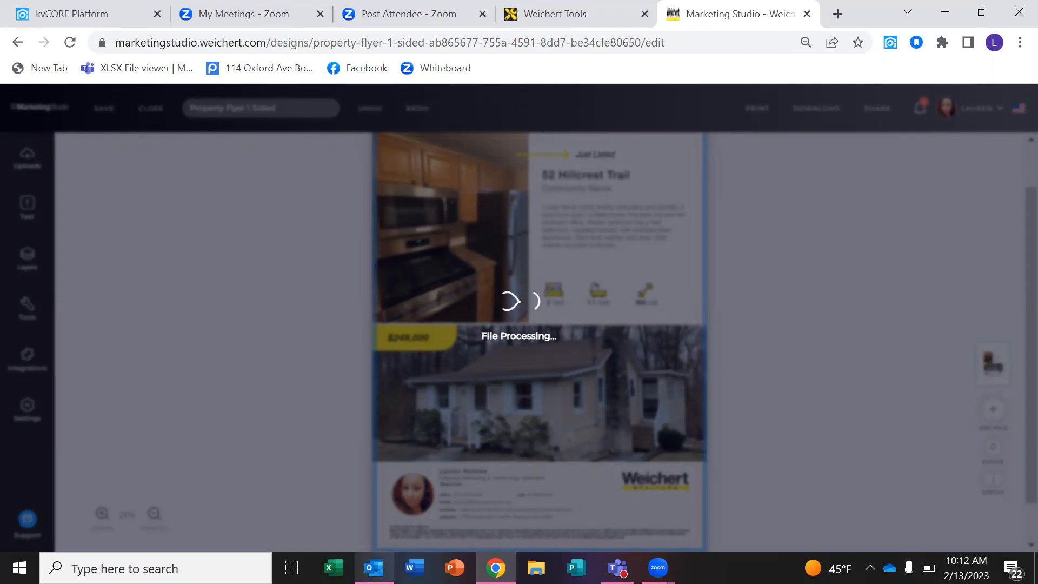
left_click(373, 567)
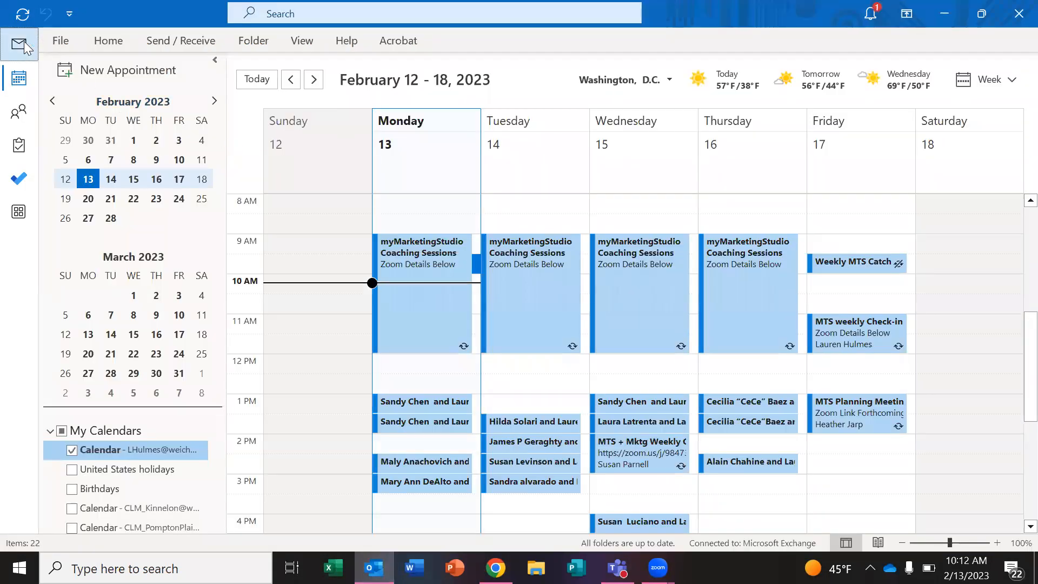
Start a new email and remove the wrongly attached Facebook Social Media-0 (5) image.
left_click(24, 42)
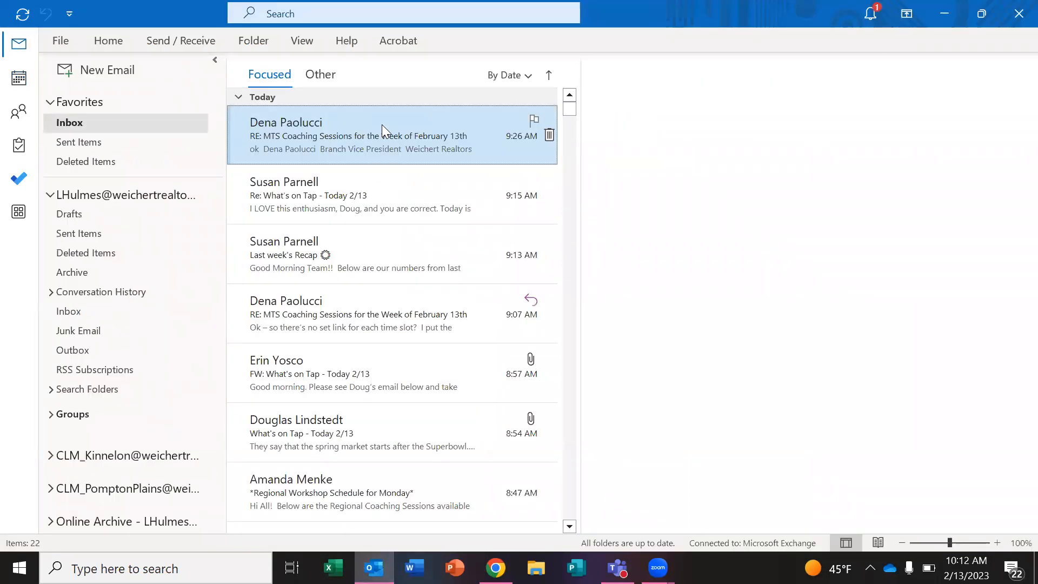
left_click(131, 67)
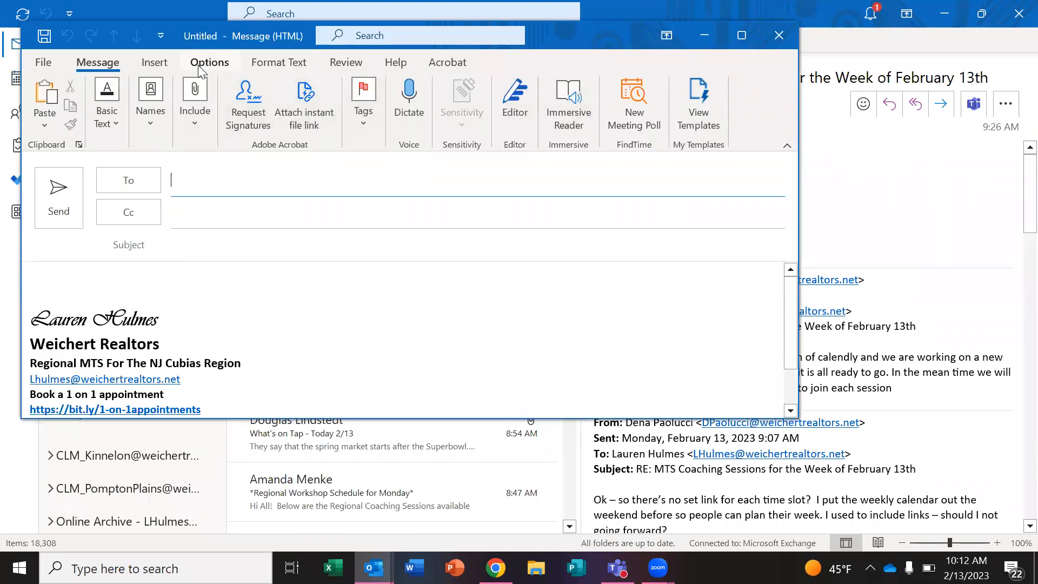
left_click(194, 106)
left_click(206, 195)
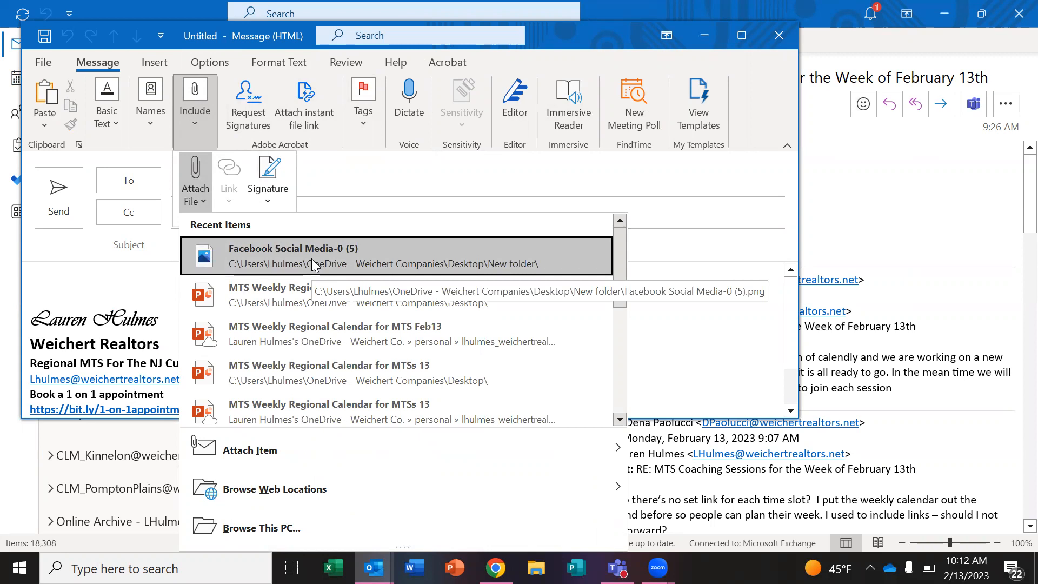
left_click(311, 258)
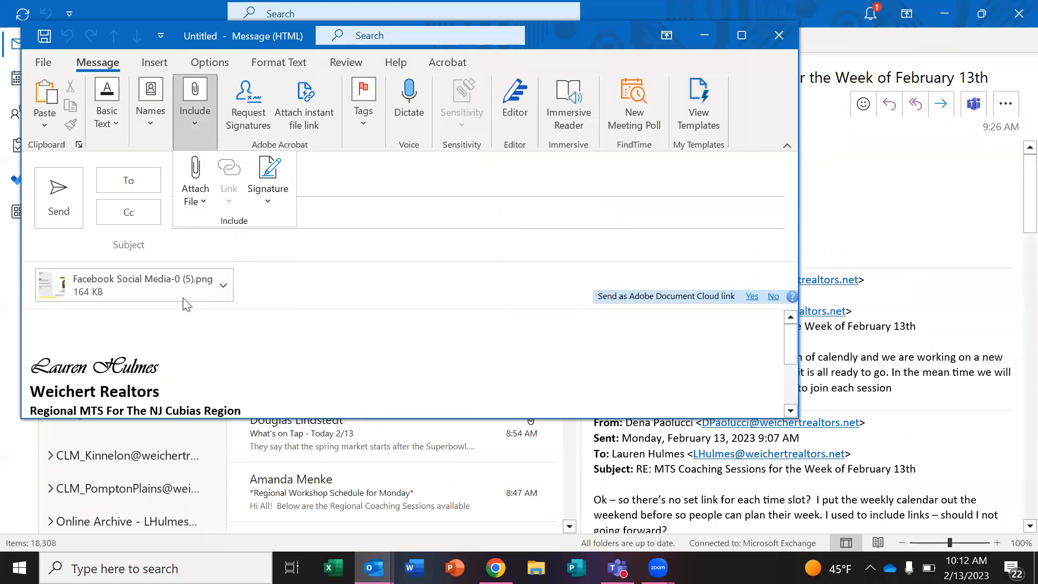
left_click(183, 298)
key("Delete")
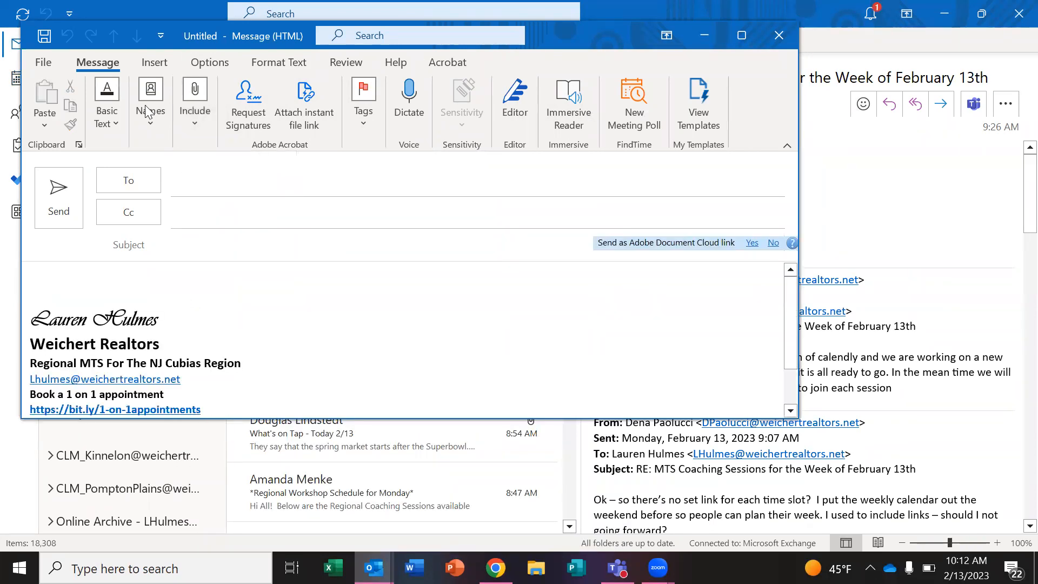
Attach Property Flyer 1 Sided-0 (2).png from the Downloads folder.
left_click(181, 126)
left_click(195, 192)
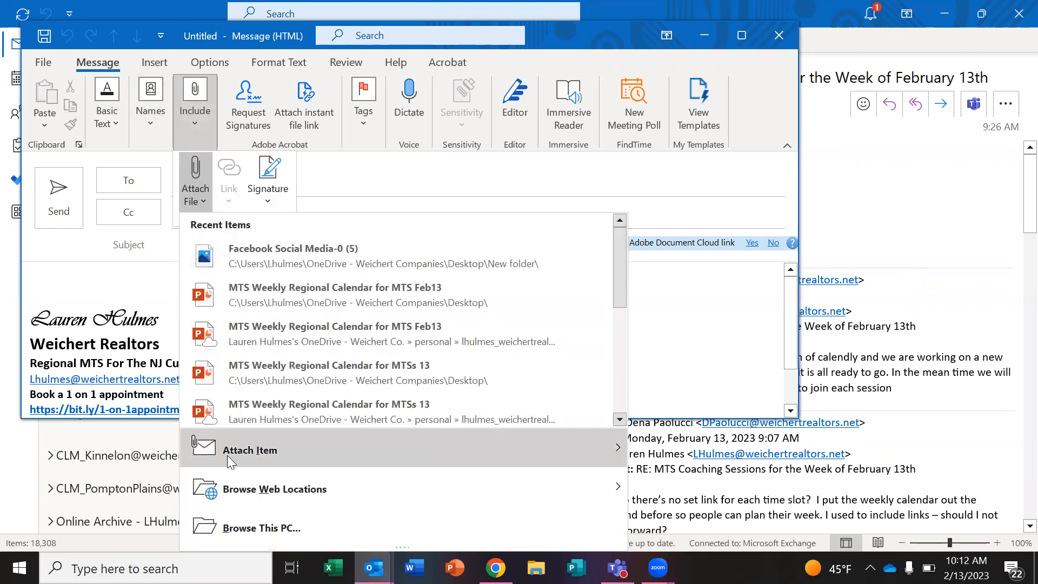
left_click(221, 527)
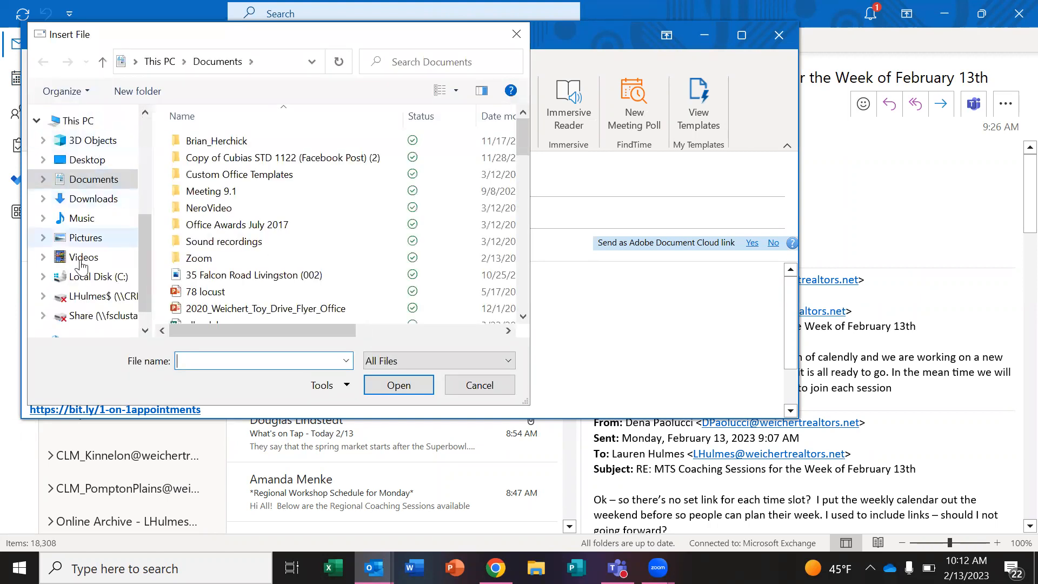
left_click(92, 199)
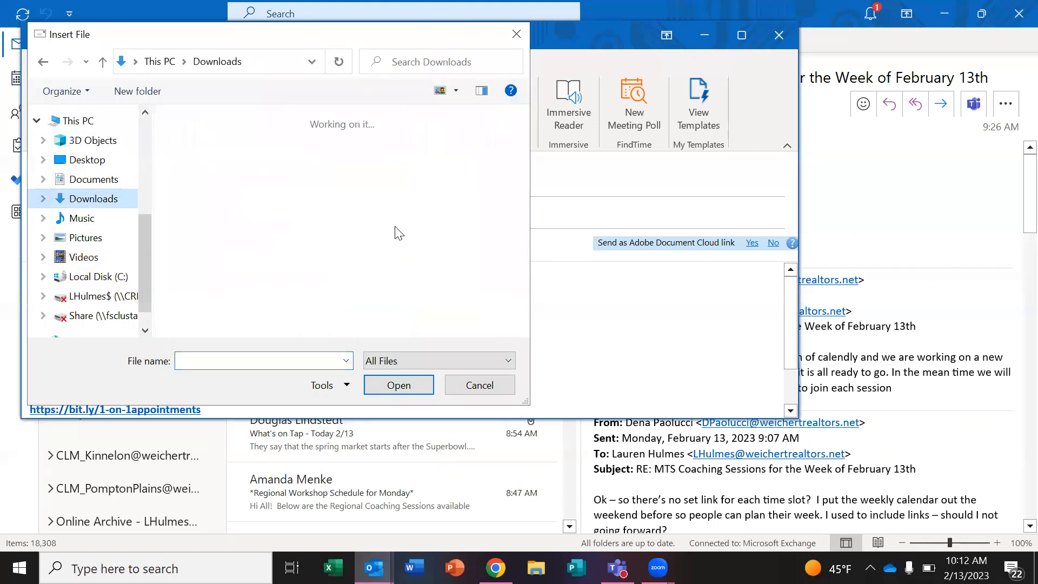
left_click(205, 155)
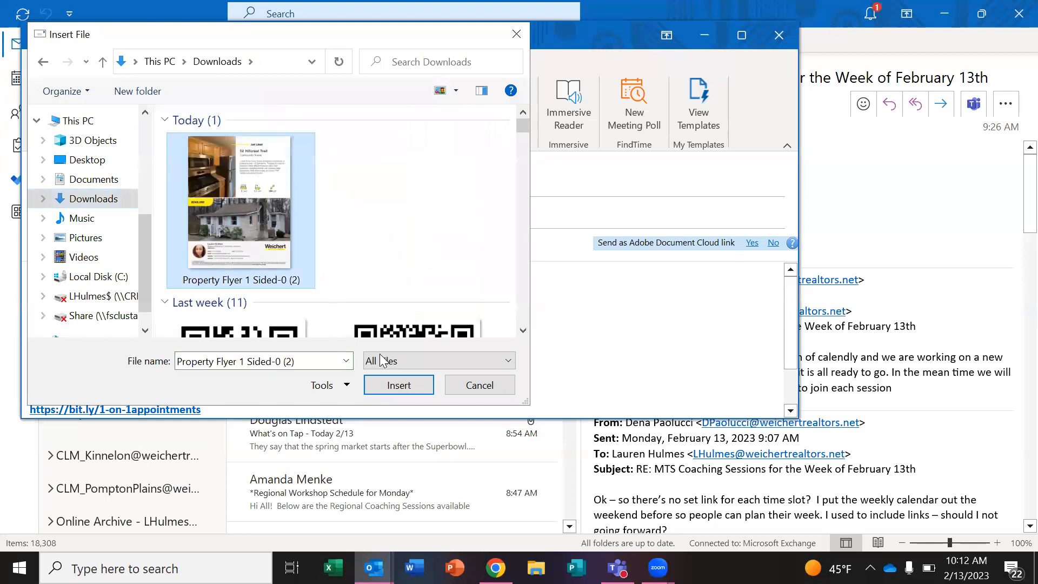
left_click(400, 385)
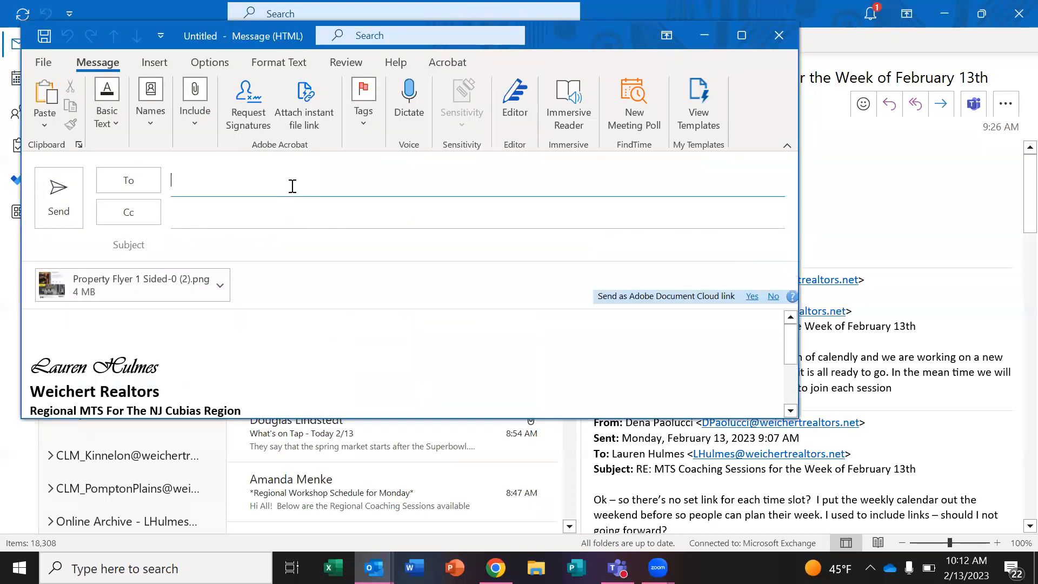
Address the email to a colleague with subject 'flyer' and send it.
type("ama")
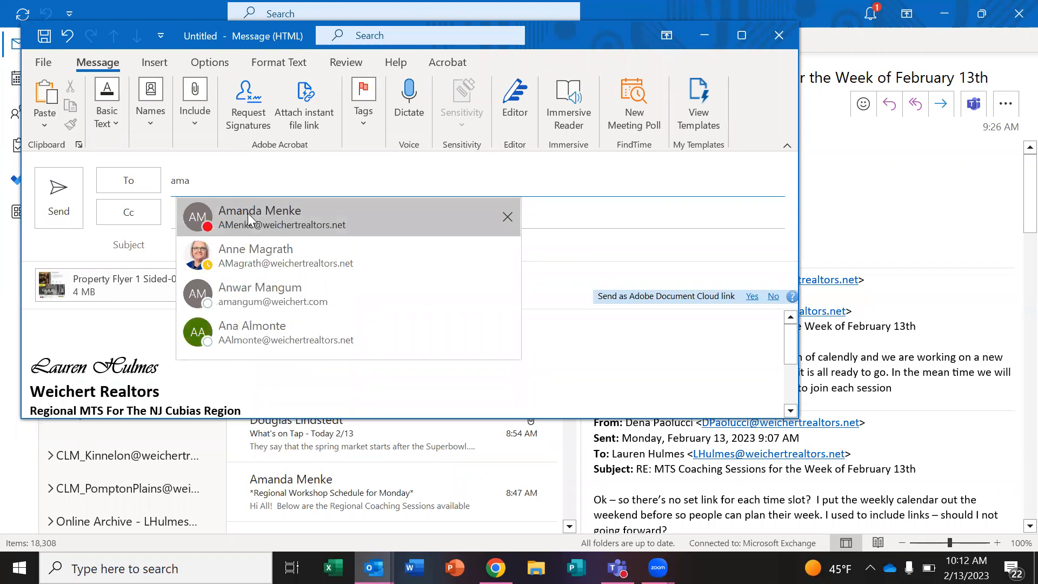
key("Return")
left_click(232, 253)
type("flyer")
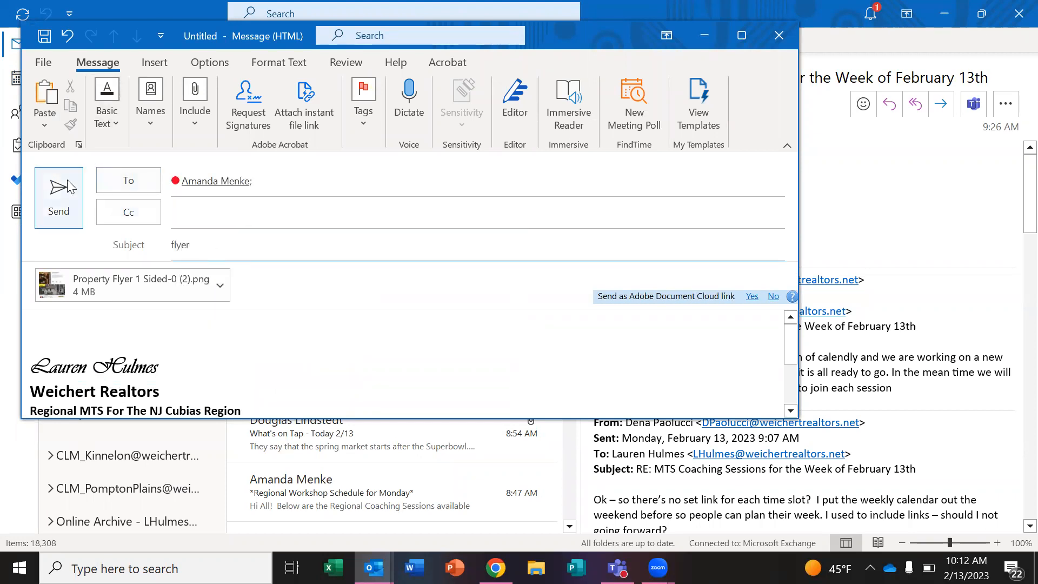
left_click(58, 195)
left_click(658, 568)
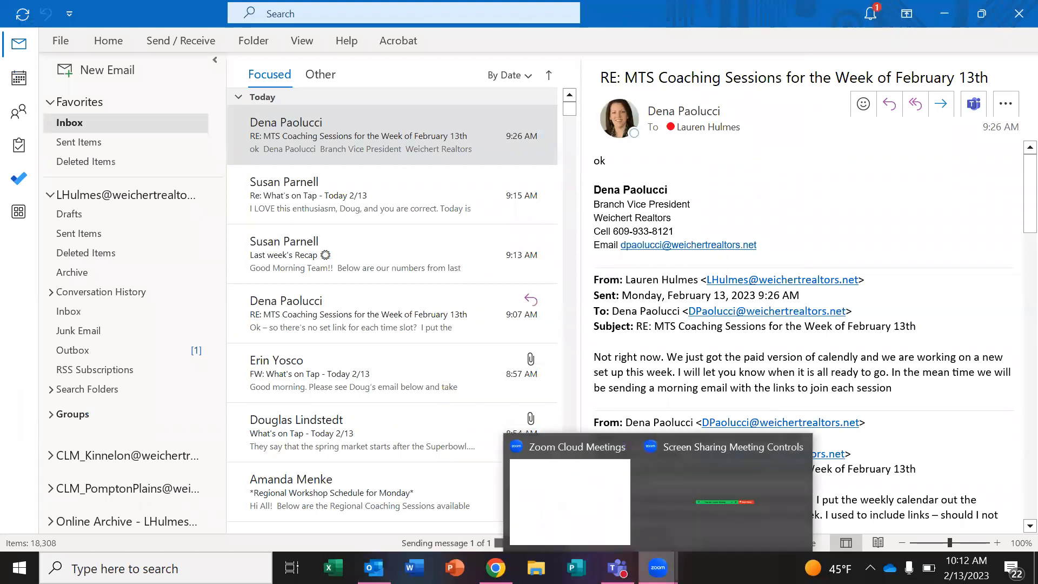
left_click(731, 530)
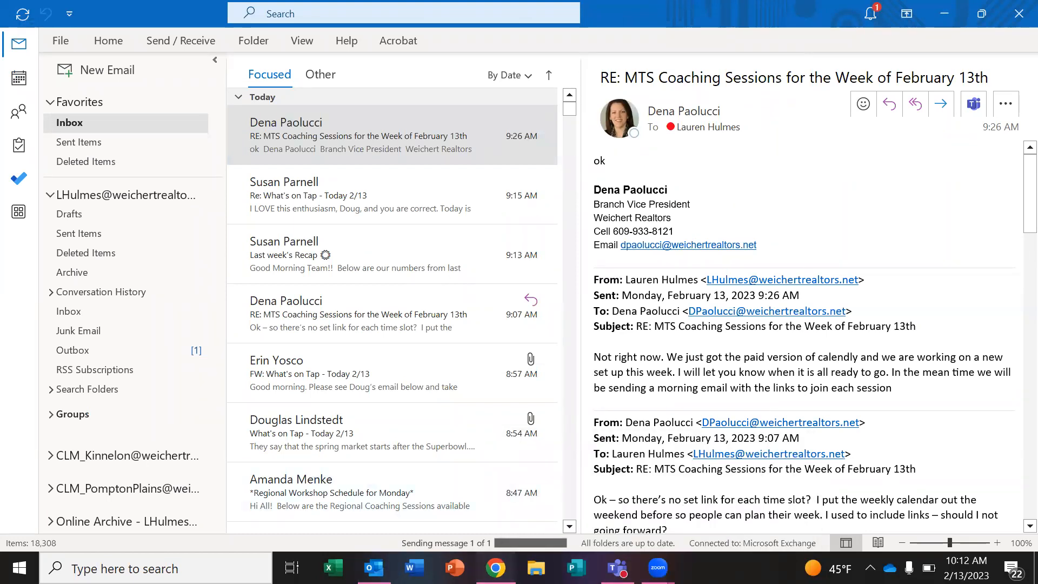
left_click(495, 567)
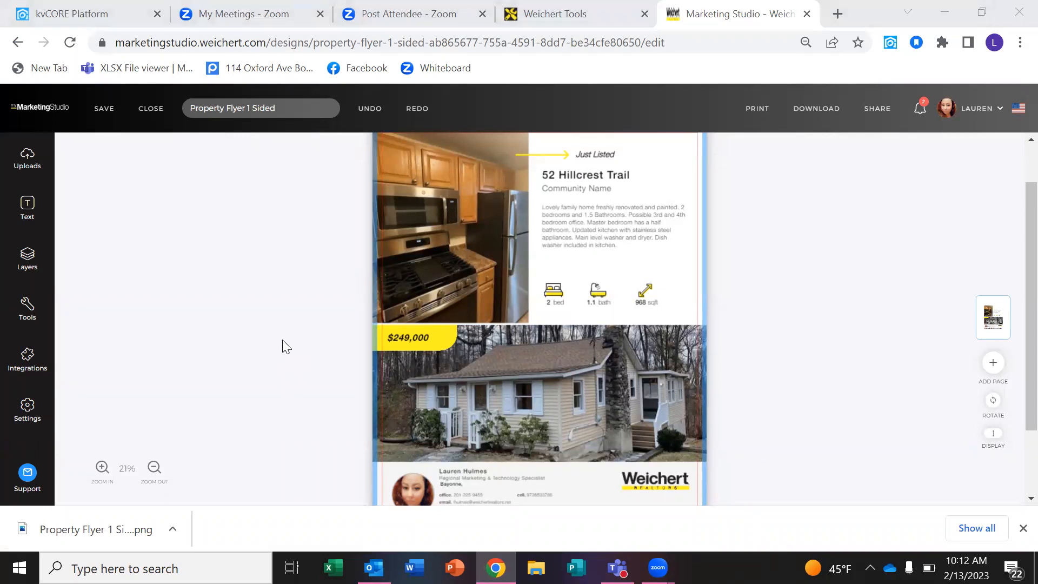
left_click(154, 266)
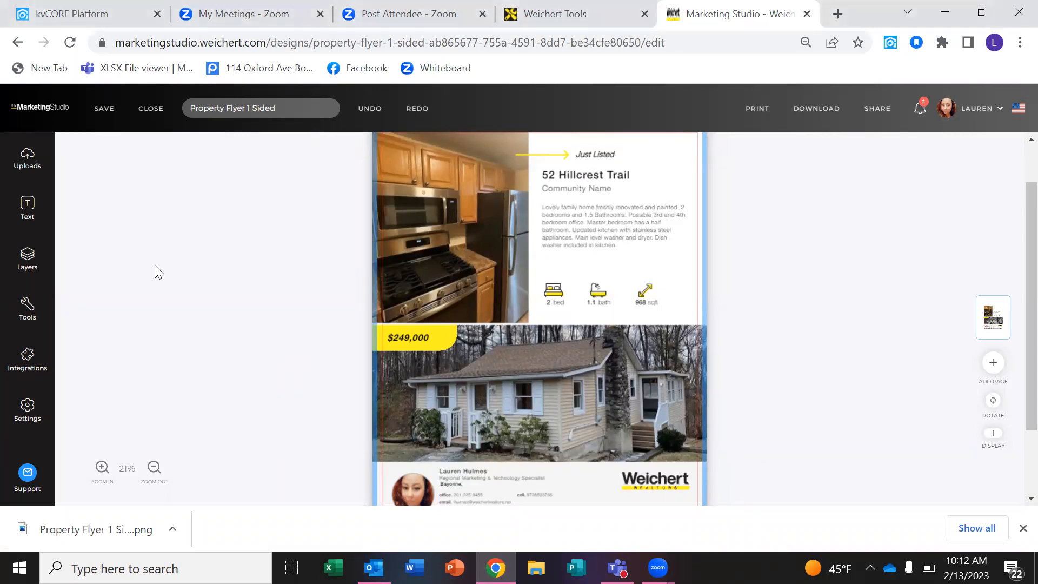
left_click(1023, 528)
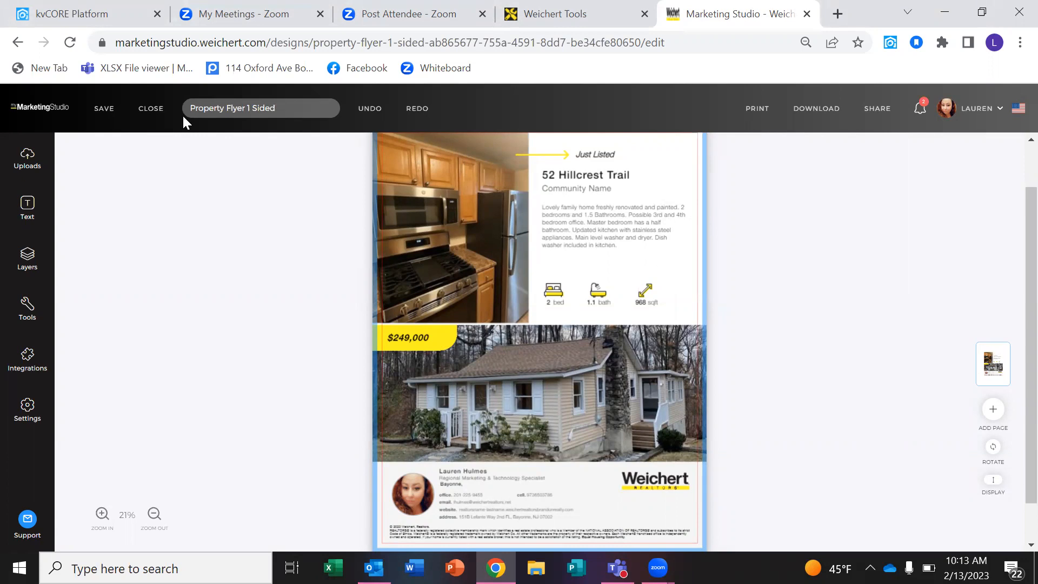
left_click(152, 107)
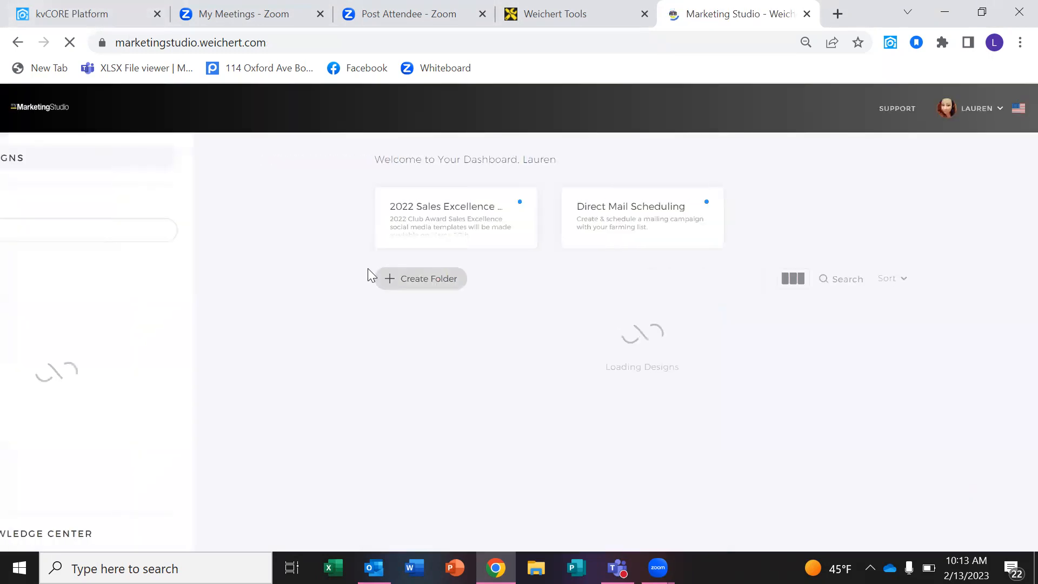
Show the Social Media Posts templates and scroll through the template grid.
left_click_drag(272, 283, 283, 347)
left_click(134, 435)
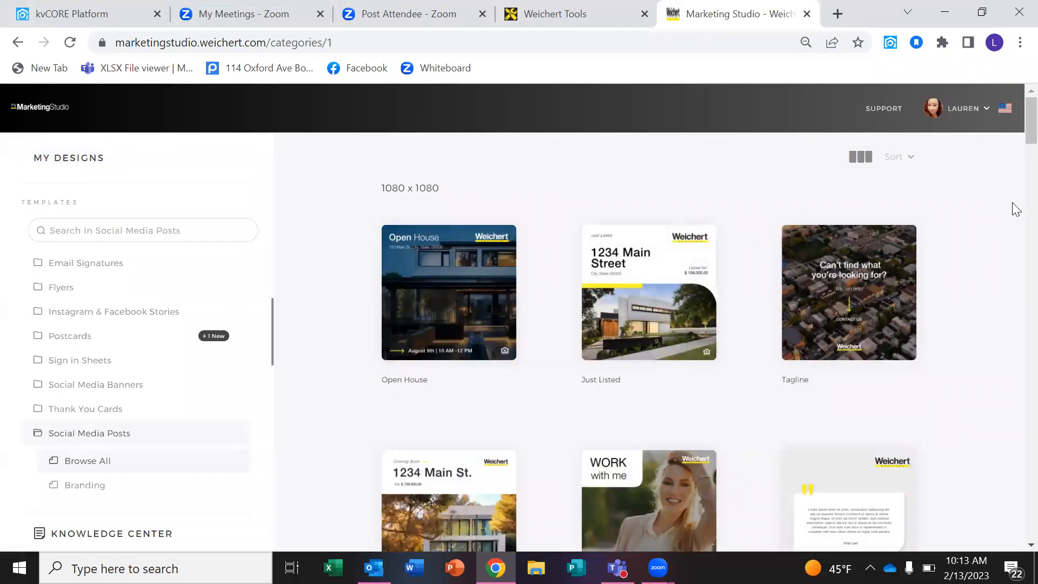
scroll(1016, 109, "down", 5)
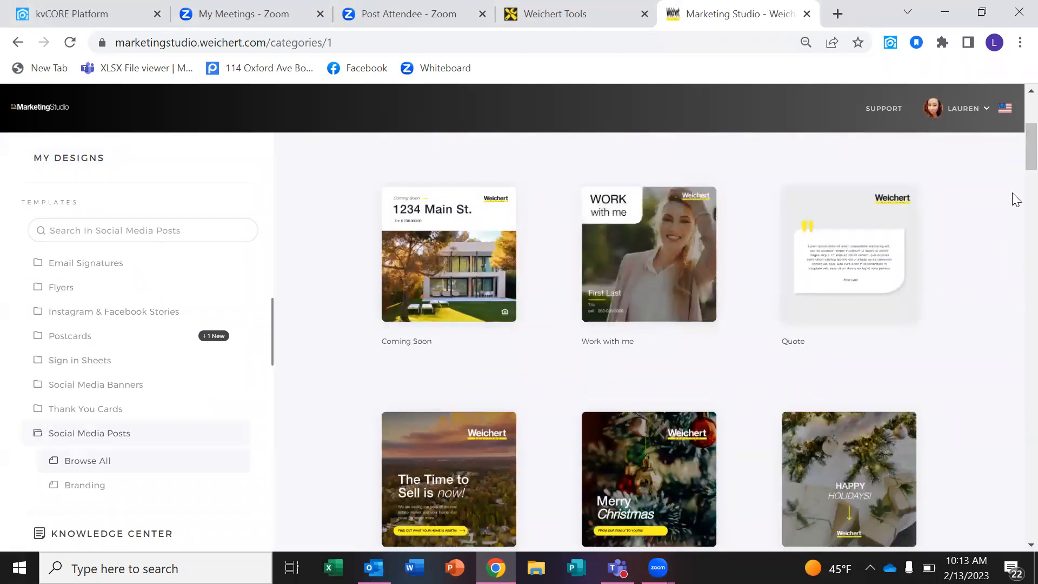
scroll(1016, 203, "down", 6)
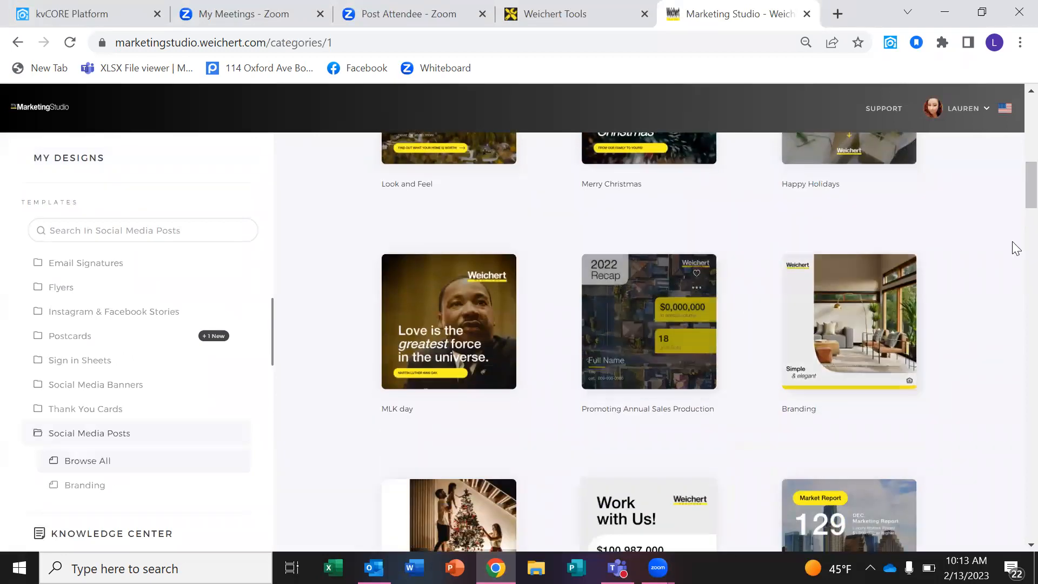
scroll(1016, 227, "down", 4)
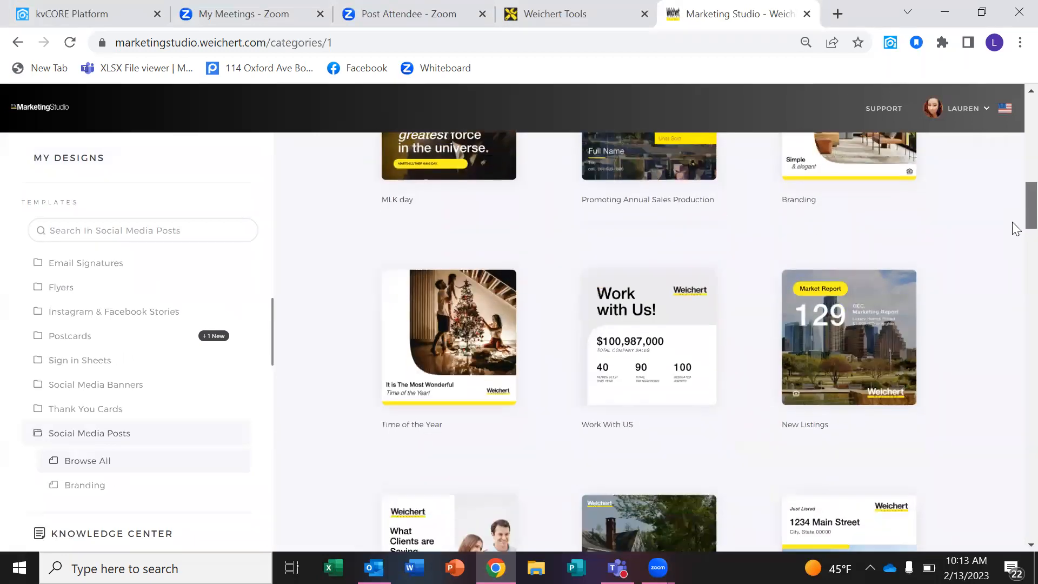
scroll(1016, 232, "down", 4)
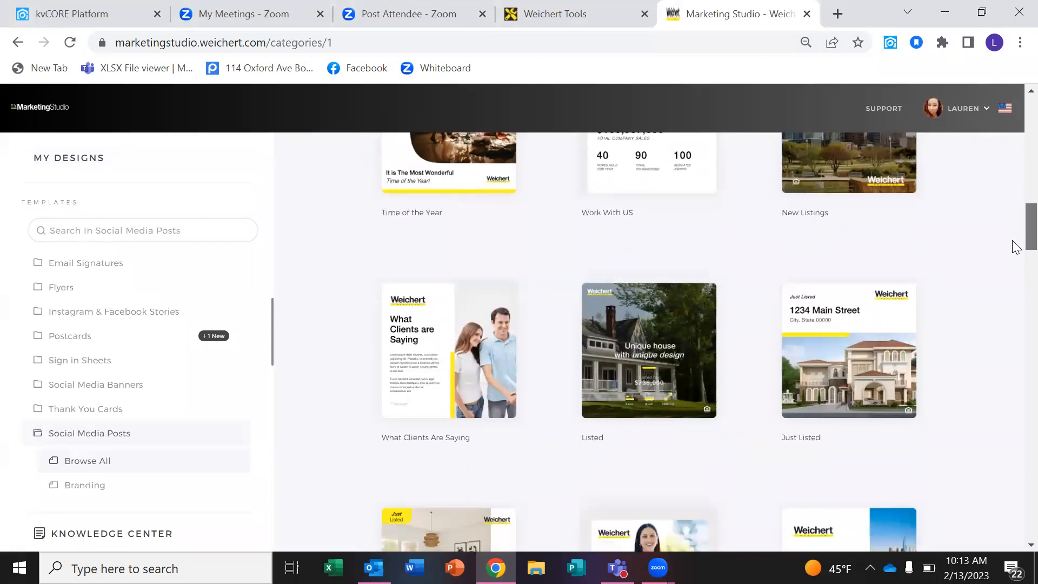
scroll(1016, 249, "down", 4)
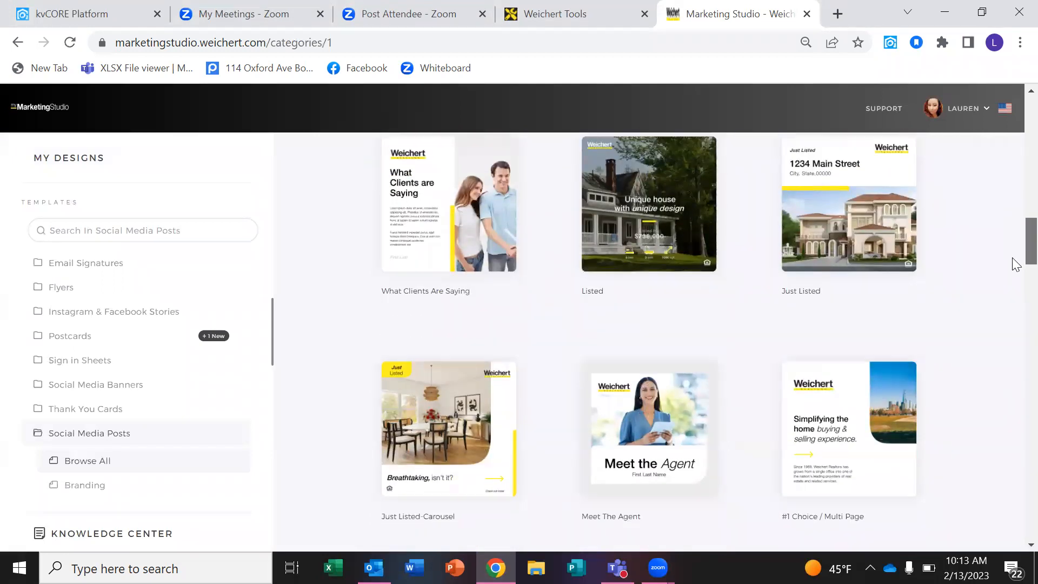
scroll(1017, 276, "down", 2)
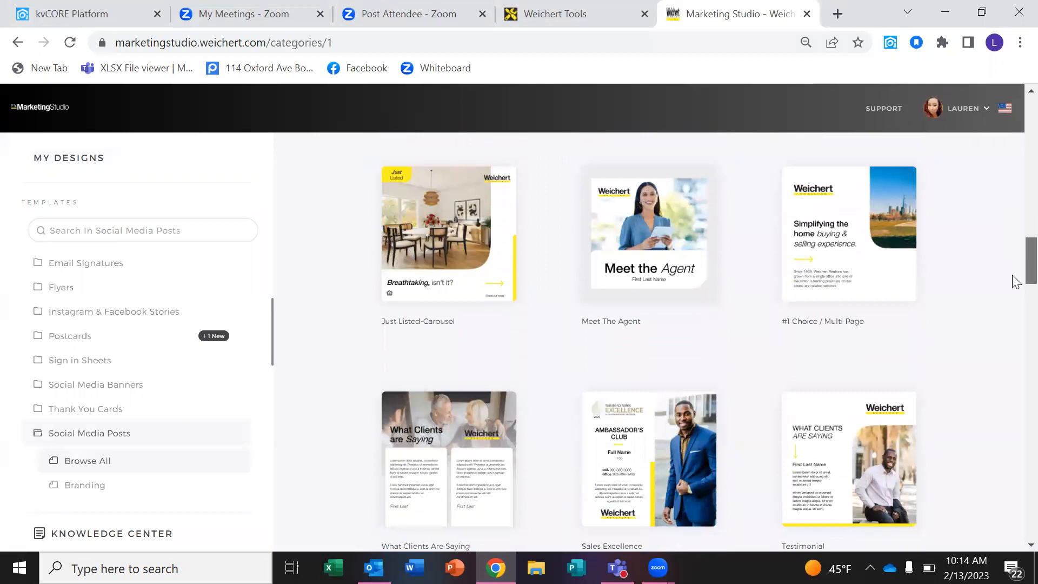
scroll(1015, 281, "down", 5)
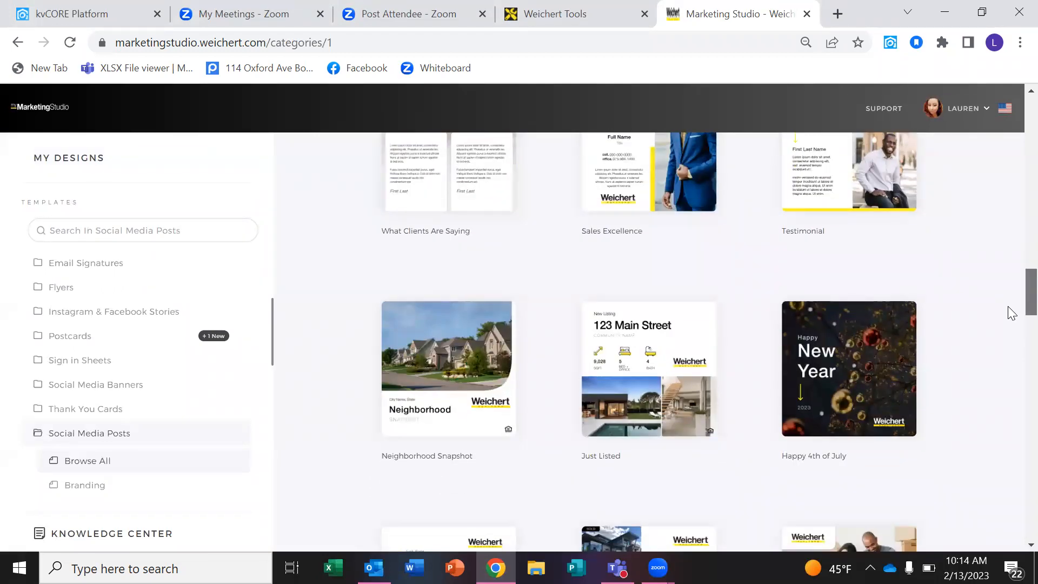
scroll(1006, 319, "down", 4)
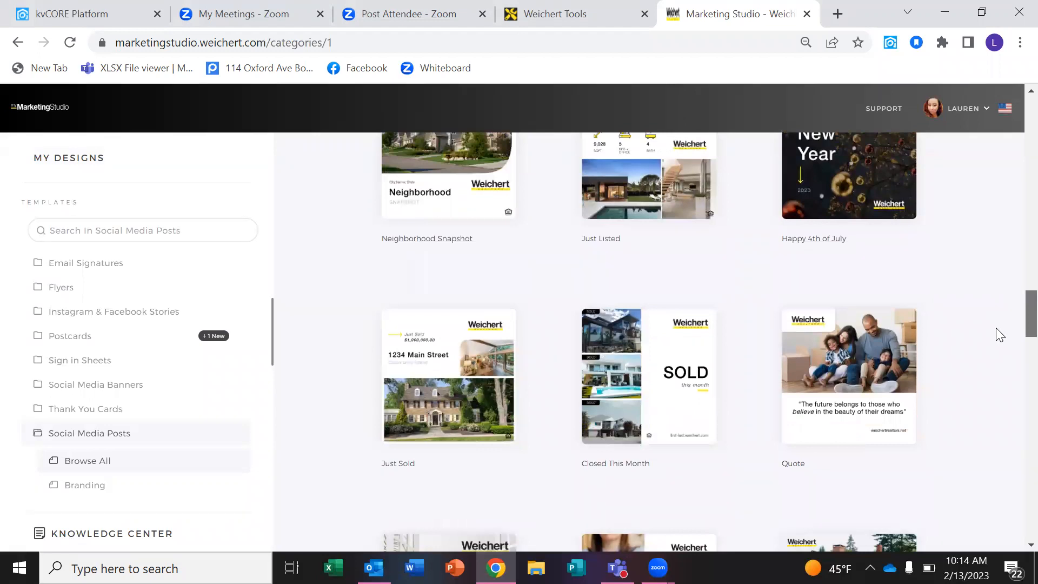
scroll(995, 323, "up", 1)
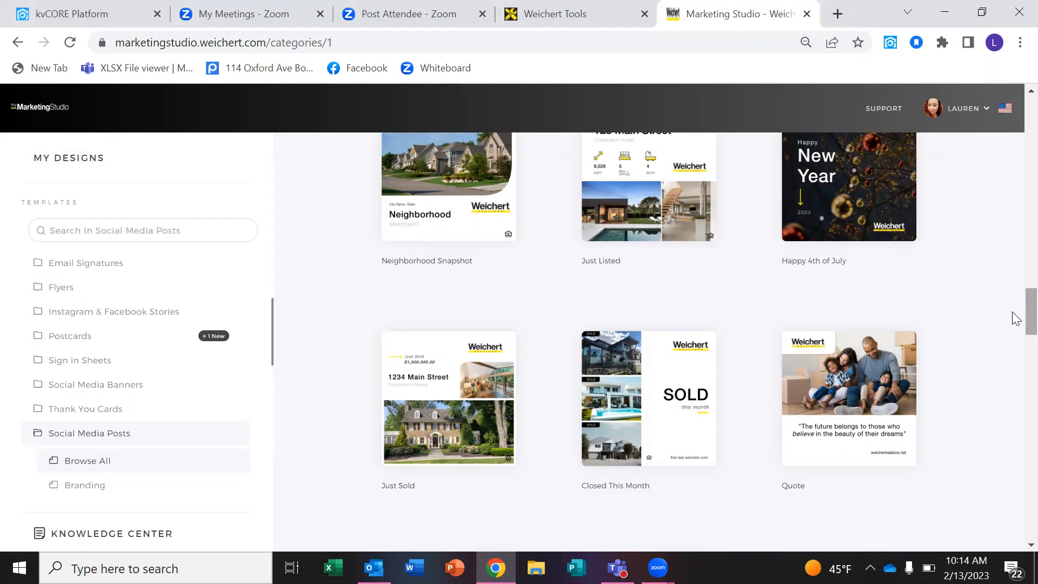
left_click_drag(1029, 314, 1015, 108)
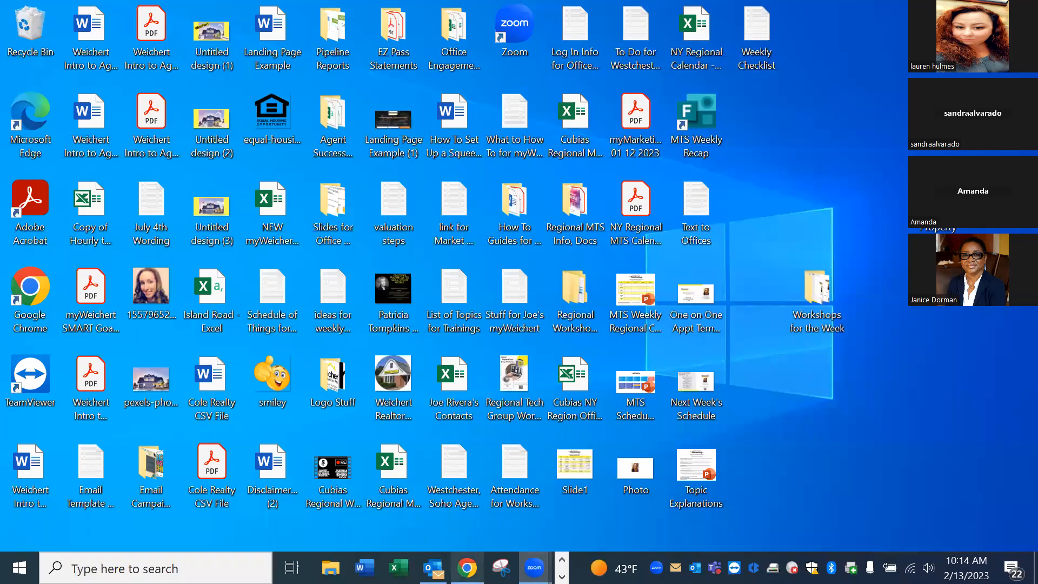
Restore the Chrome window with the kvCORE Platform dashboard.
left_click(467, 568)
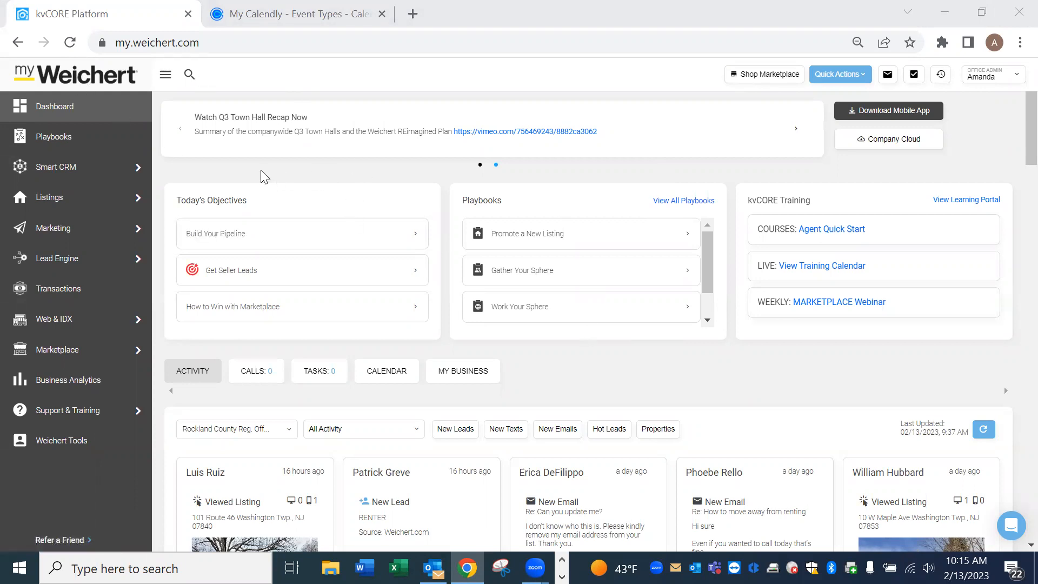
Go to All Marketing from the sidebar and open the Scheduled Mass Emails list.
mouse_move(73, 228)
mouse_move(135, 237)
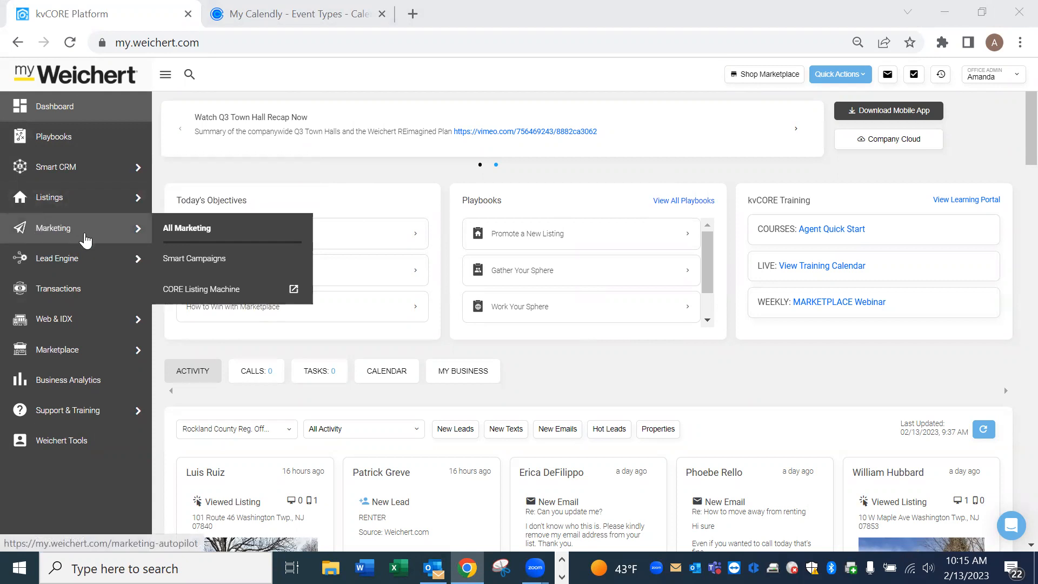
left_click(208, 238)
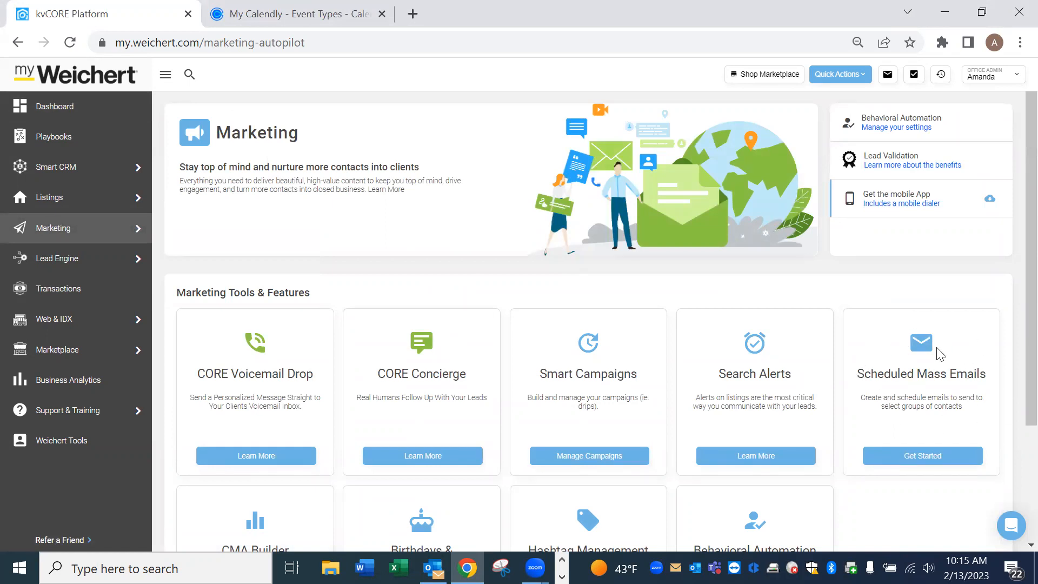
left_click(931, 454)
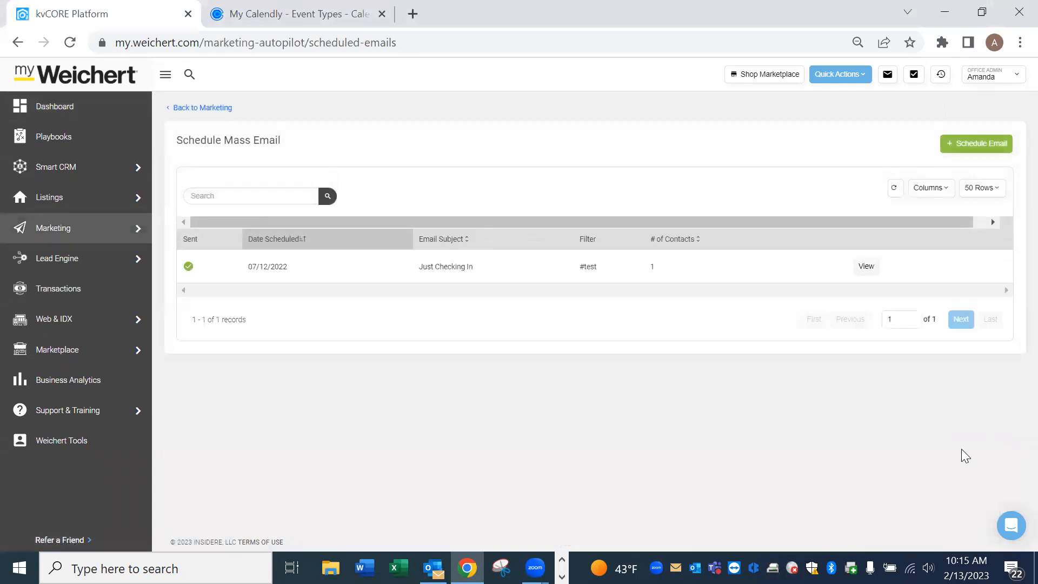
Start a new scheduled email addressed to contacts with Prospect status.
left_click(991, 151)
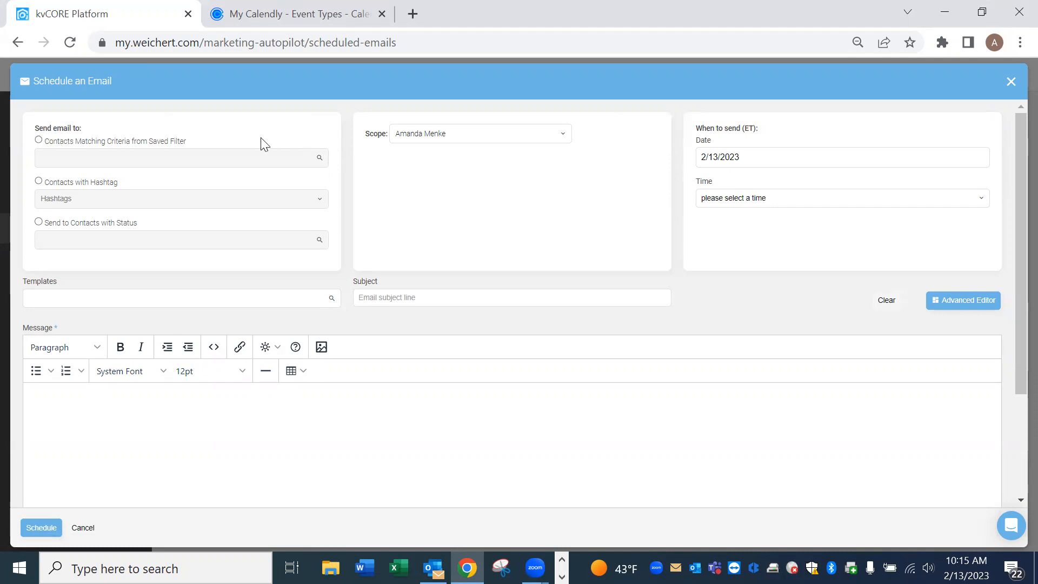
left_click(38, 222)
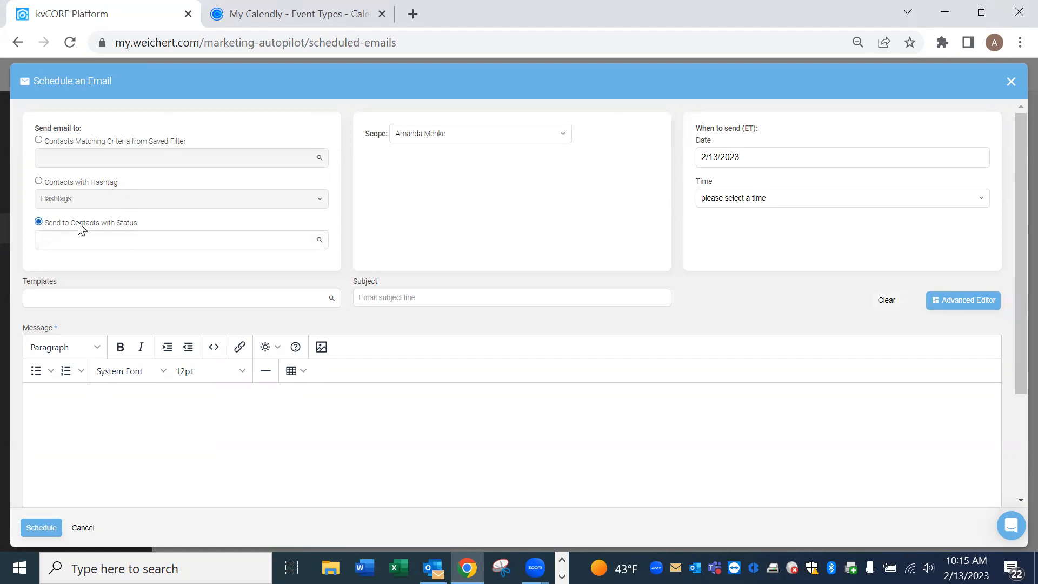
left_click(158, 241)
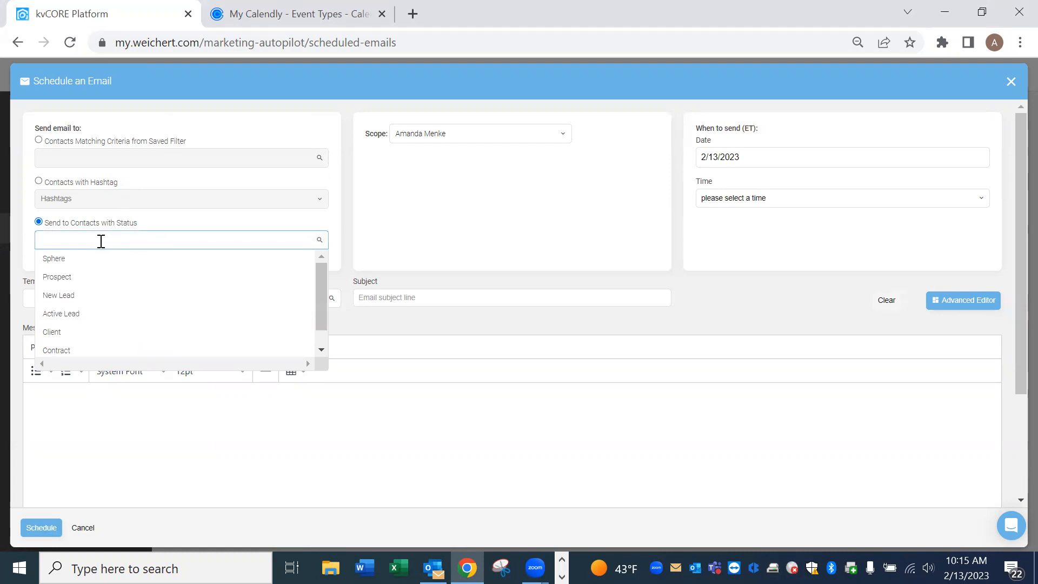
left_click(70, 277)
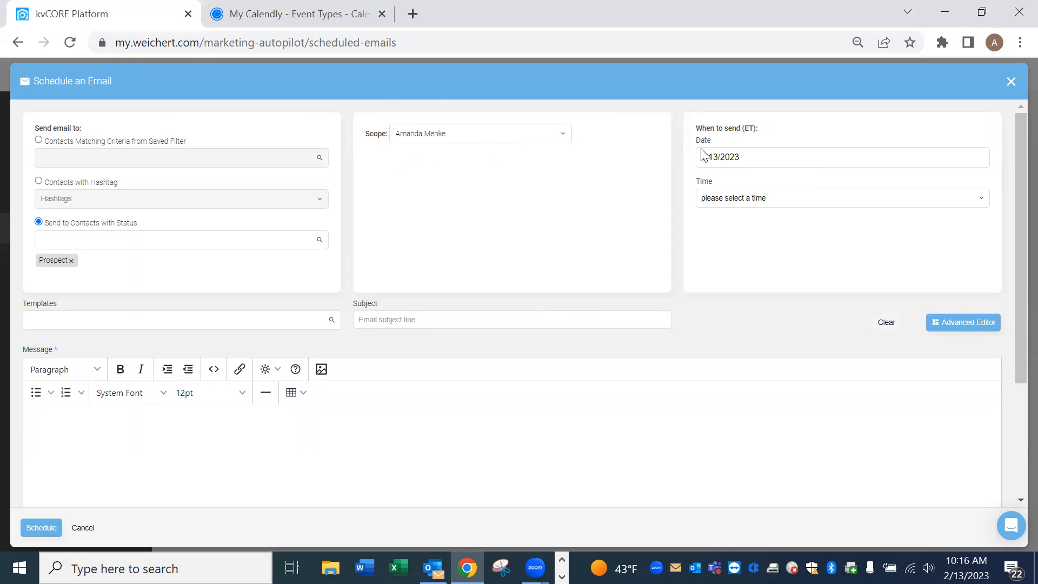
Set the send date to 2/13/2023 and the send time to 3:30 pm.
left_click(820, 156)
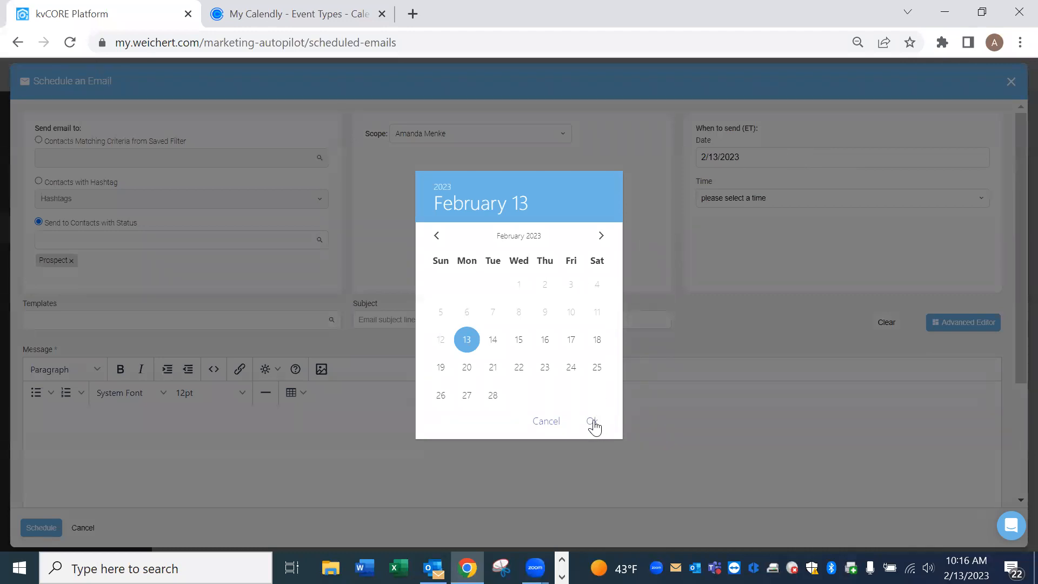
left_click(815, 240)
left_click(782, 197)
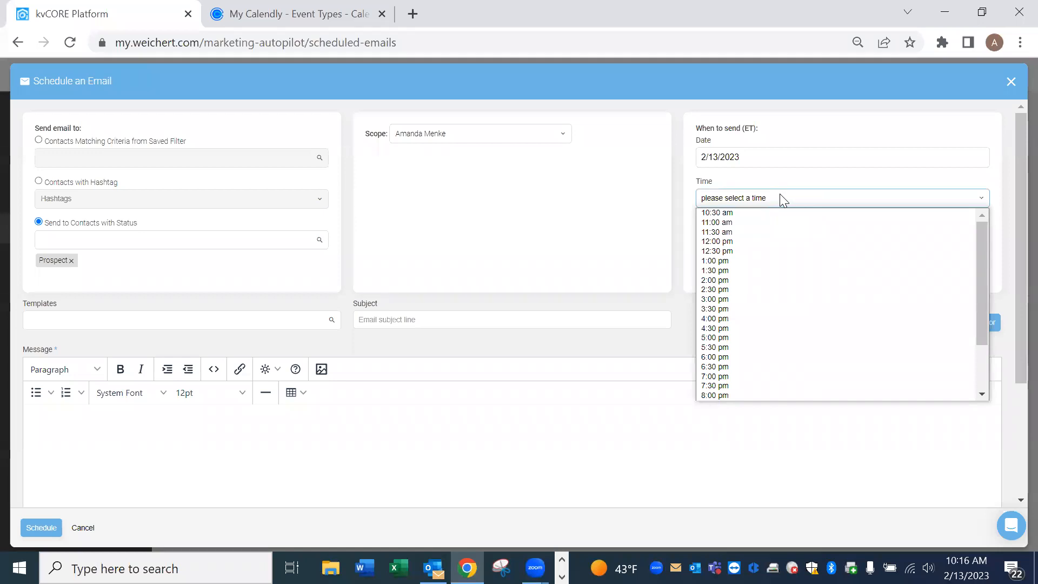
left_click(730, 309)
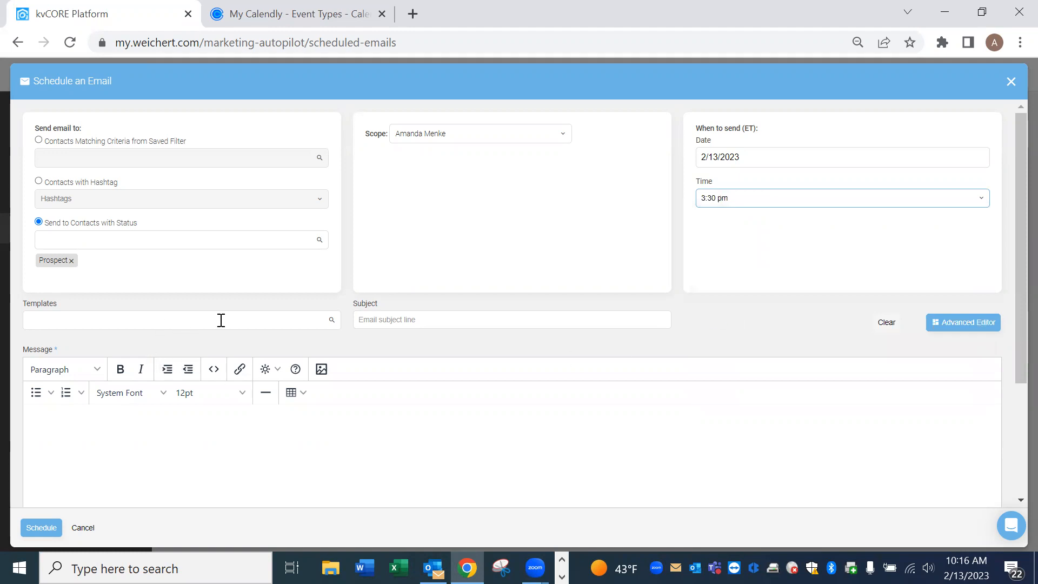
Look at the email template list without picking a template, then review the form.
left_click(257, 327)
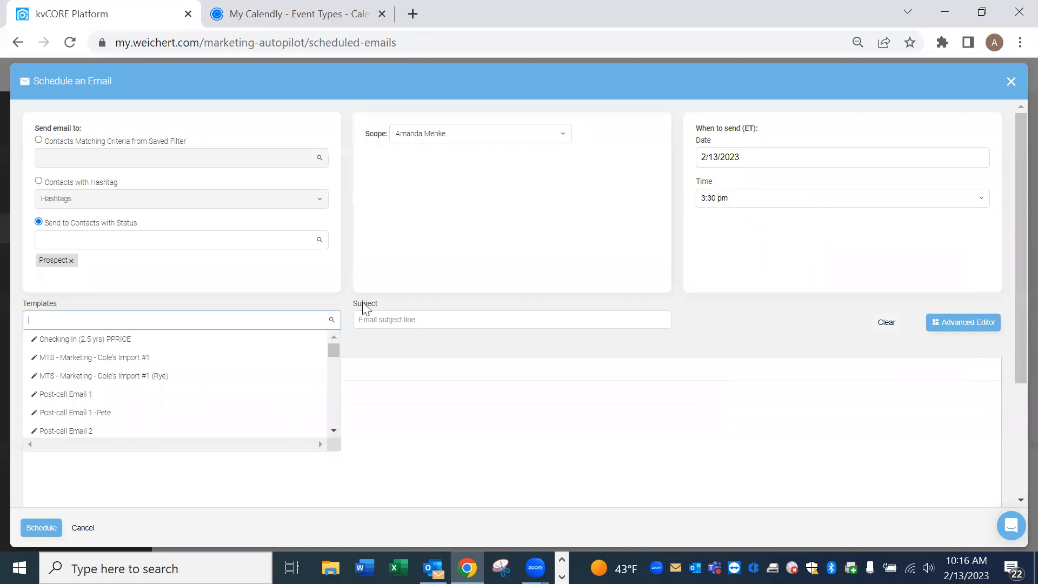
left_click(772, 324)
scroll(574, 338, "down", 3)
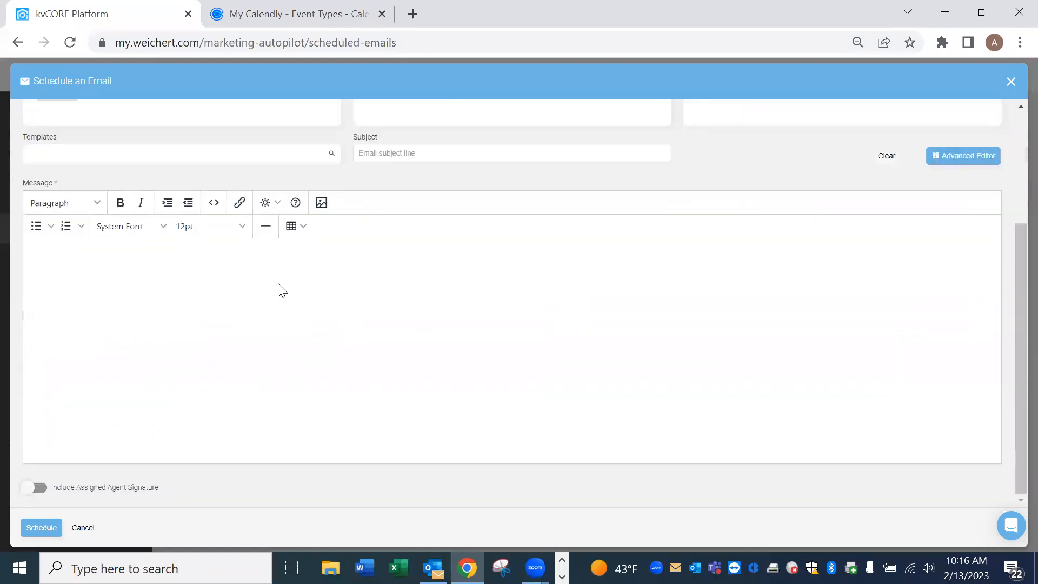
scroll(562, 316, "up", 2)
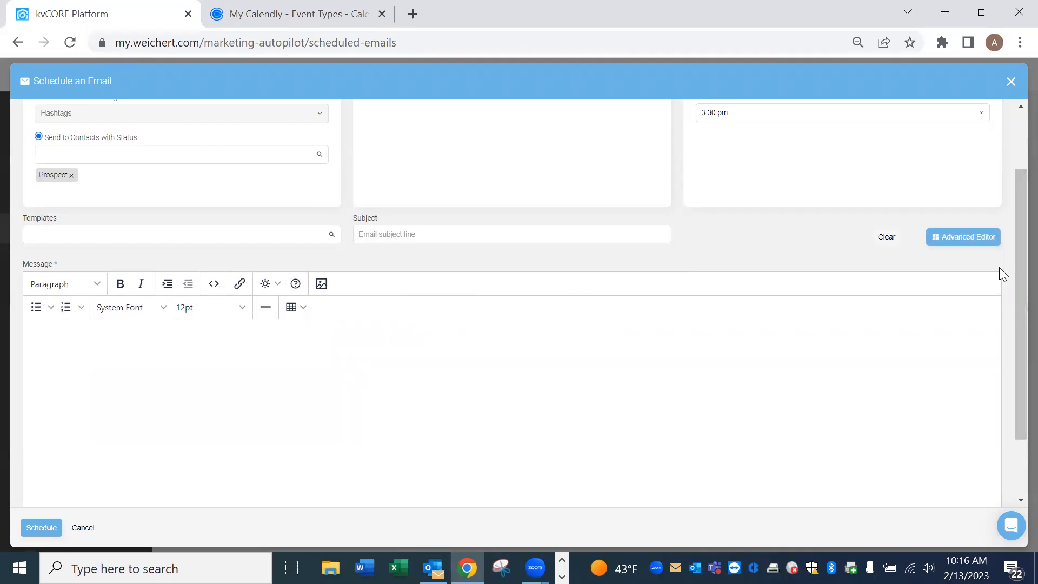
scroll(999, 267, "up", 2)
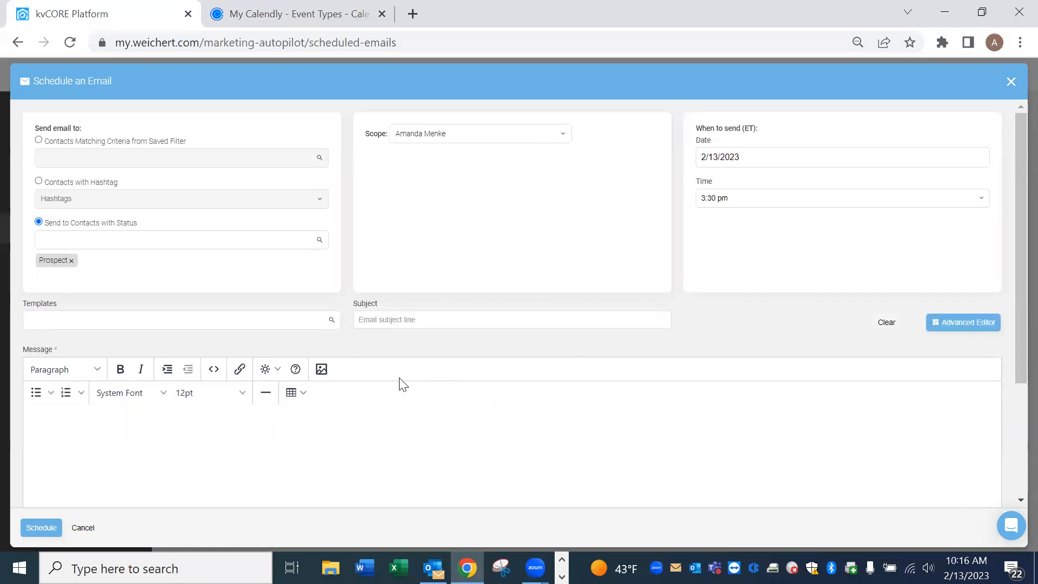
scroll(331, 380, "down", 3)
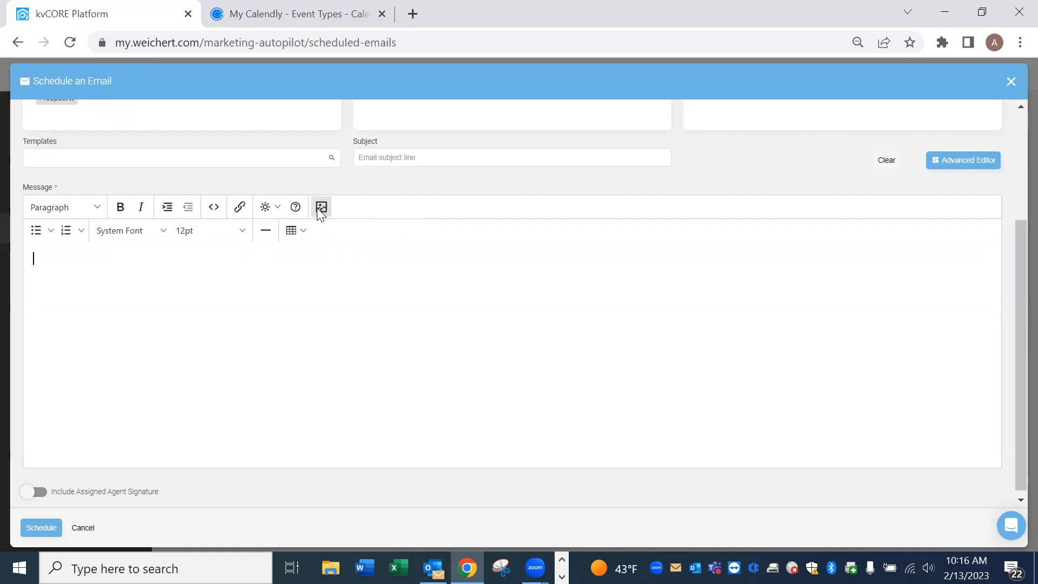
Try uploading Property Flyer 1 Sided-0 (2) from the Desktop and dismiss the over-2MB error.
left_click(321, 208)
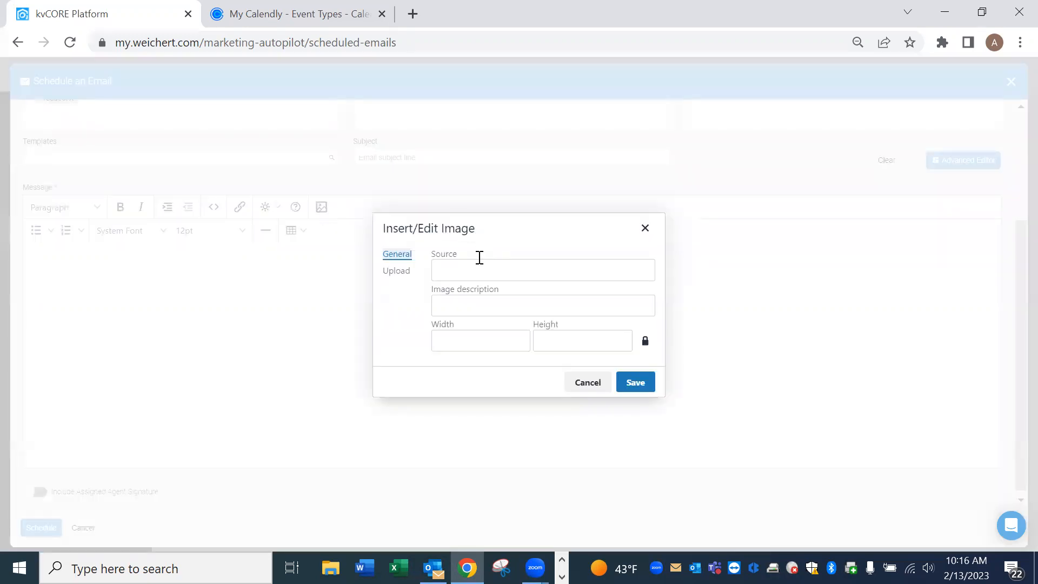
left_click(400, 276)
left_click(542, 317)
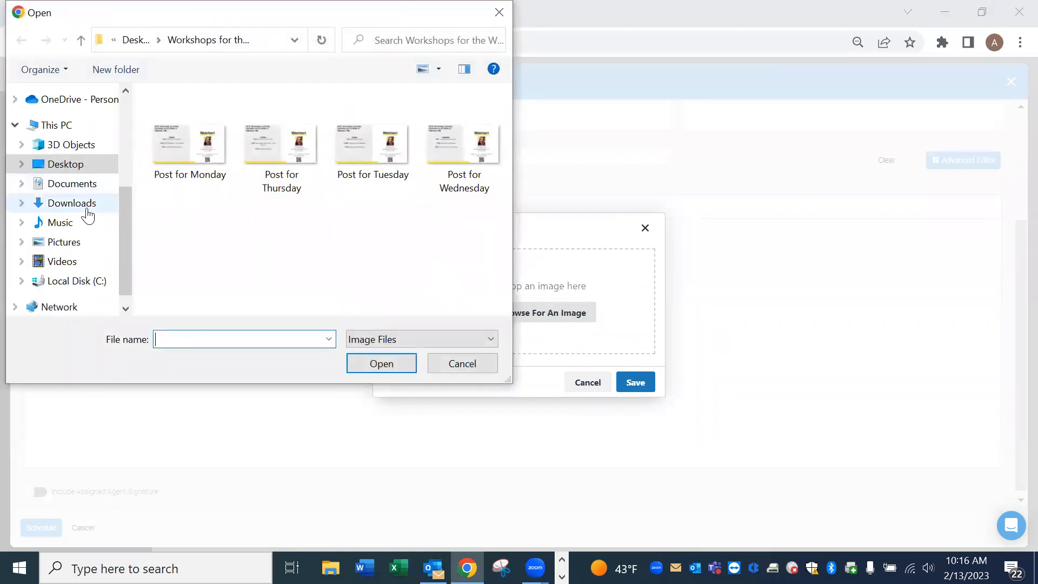
left_click(77, 167)
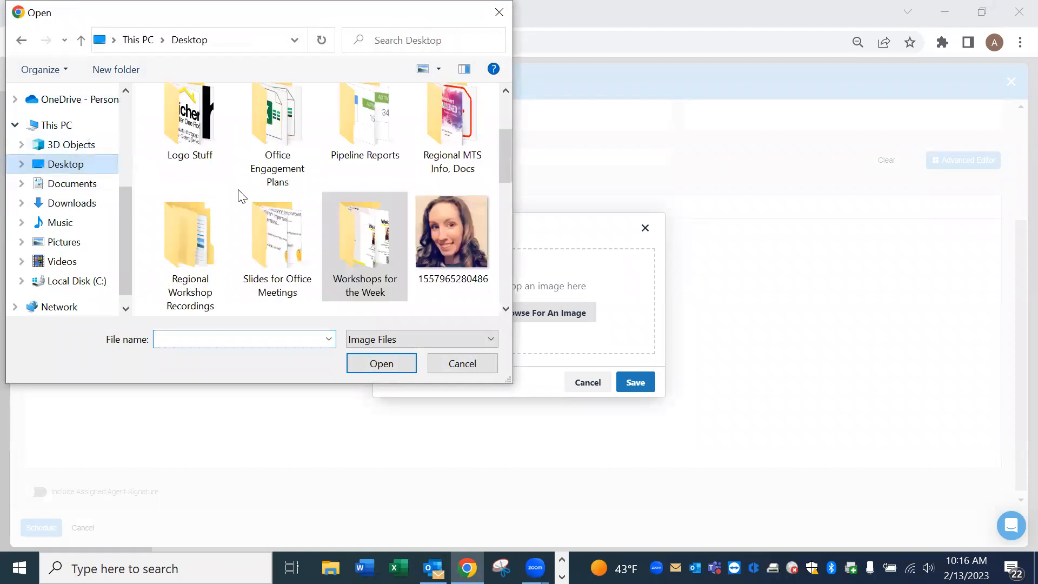
scroll(510, 198, "down", 2)
scroll(511, 220, "down", 5)
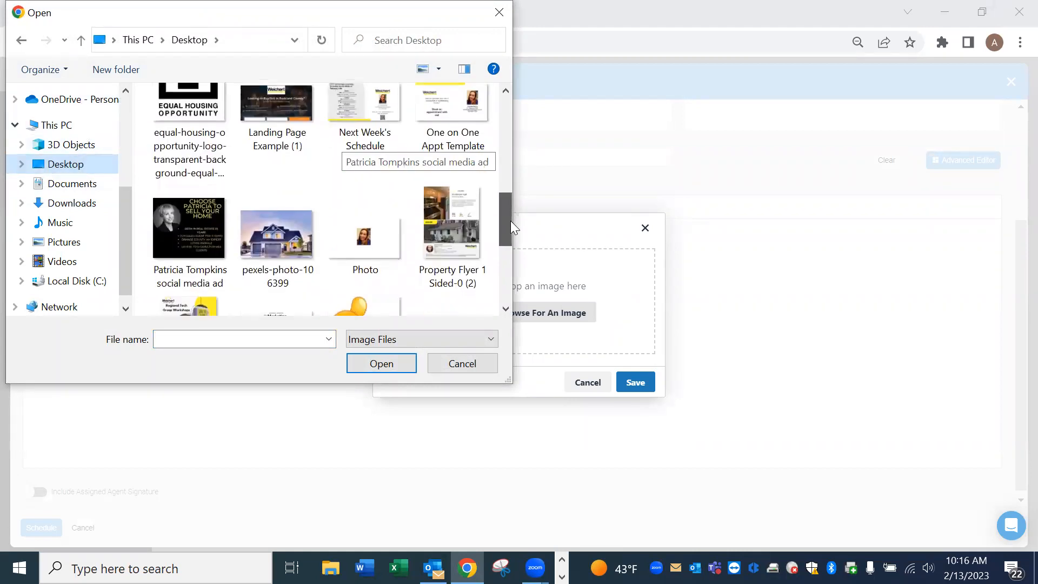
left_click(436, 175)
left_click(380, 368)
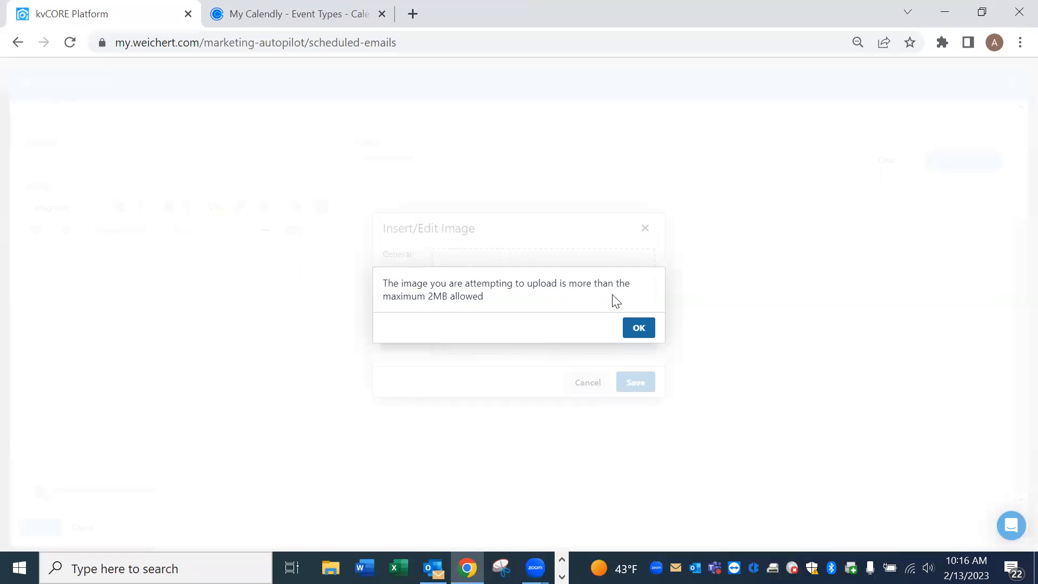
left_click(646, 328)
Upload the Next Week's Schedule image and insert it into the message body.
scroll(843, 297, "up", 3)
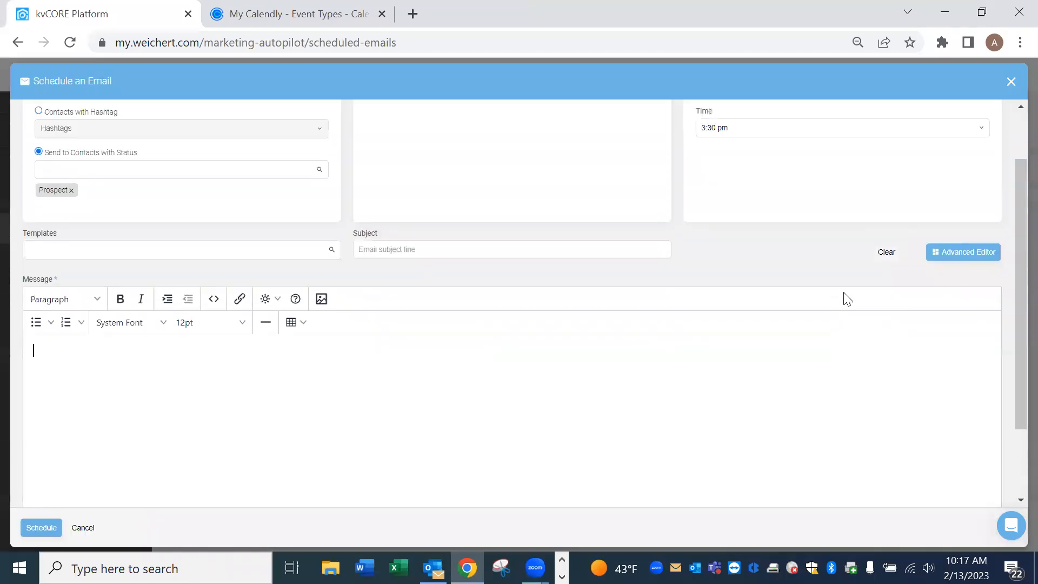
scroll(767, 311, "down", 2)
scroll(767, 309, "down", 2)
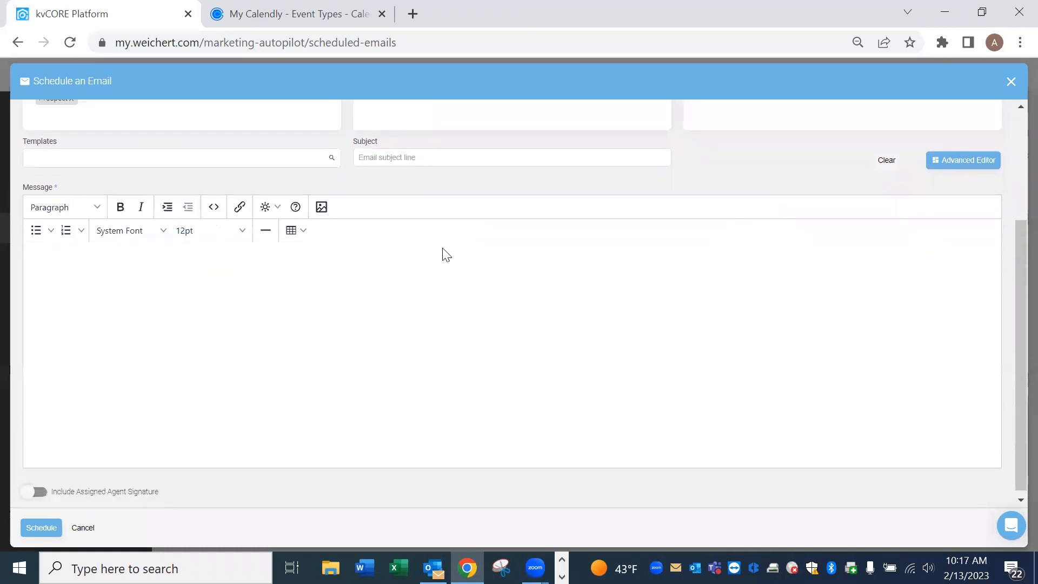
left_click(323, 207)
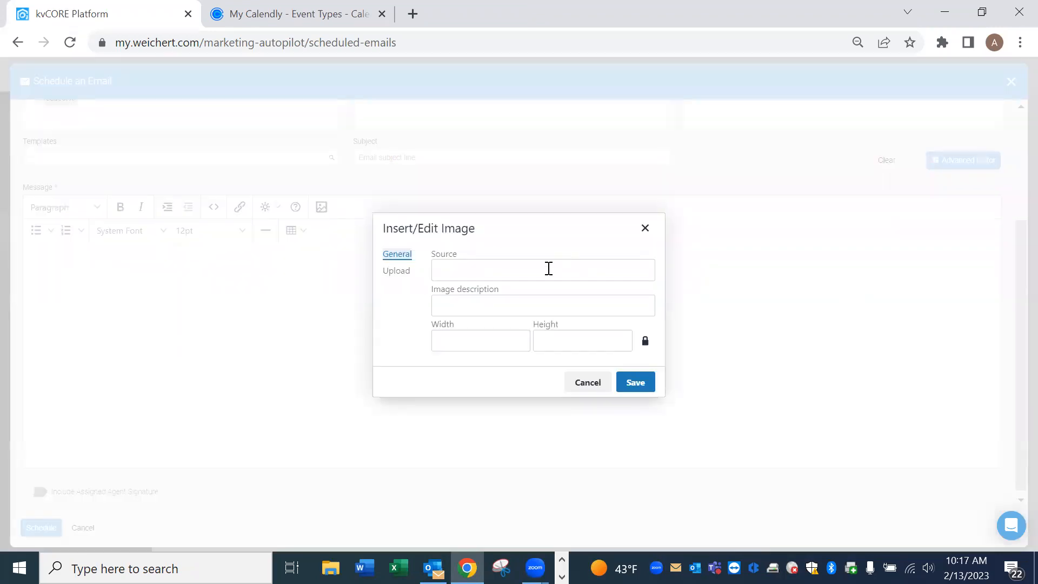
left_click(403, 272)
left_click(552, 312)
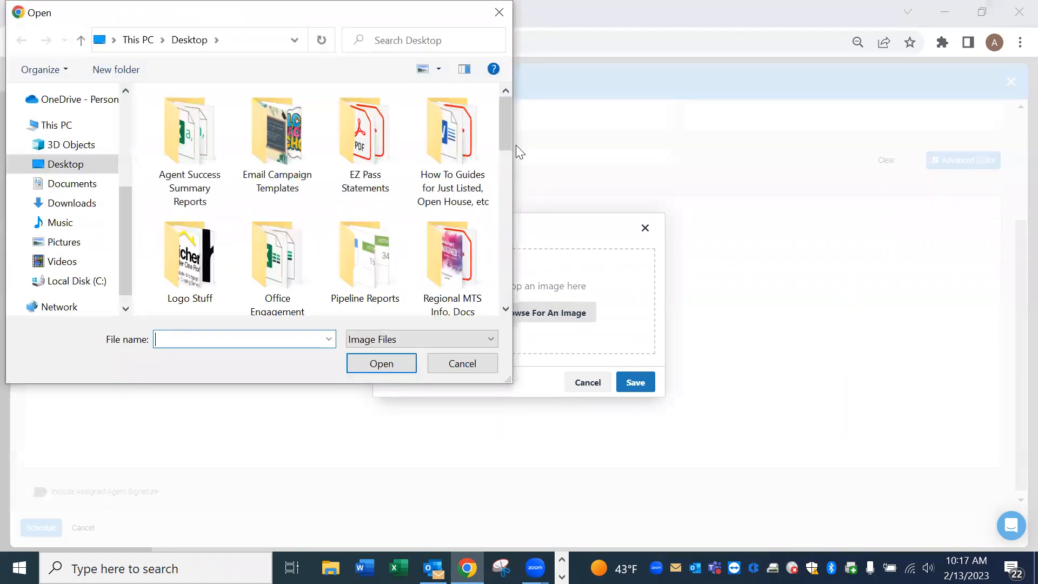
left_click_drag(507, 153, 508, 221)
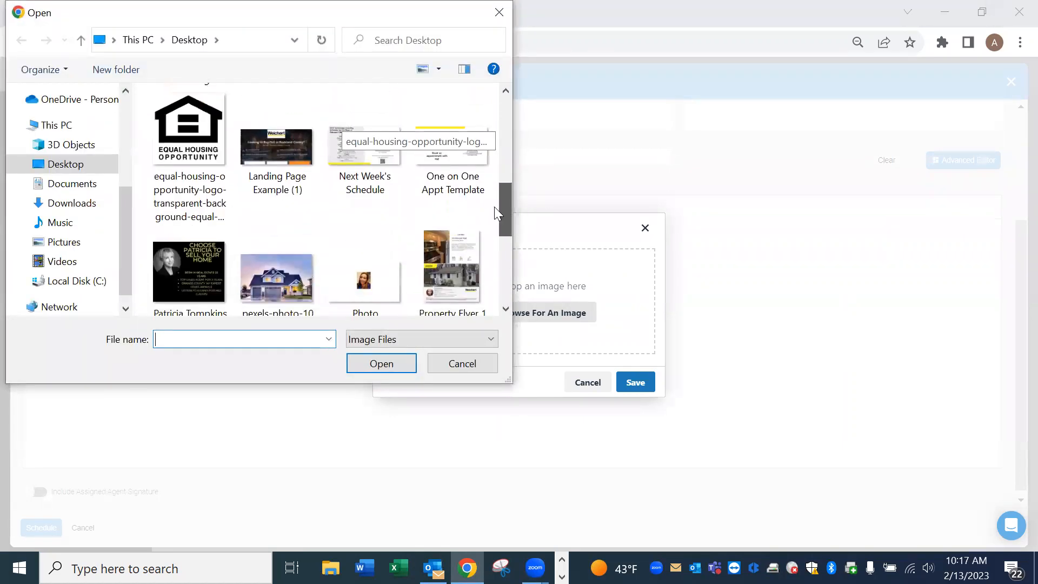
left_click(391, 155)
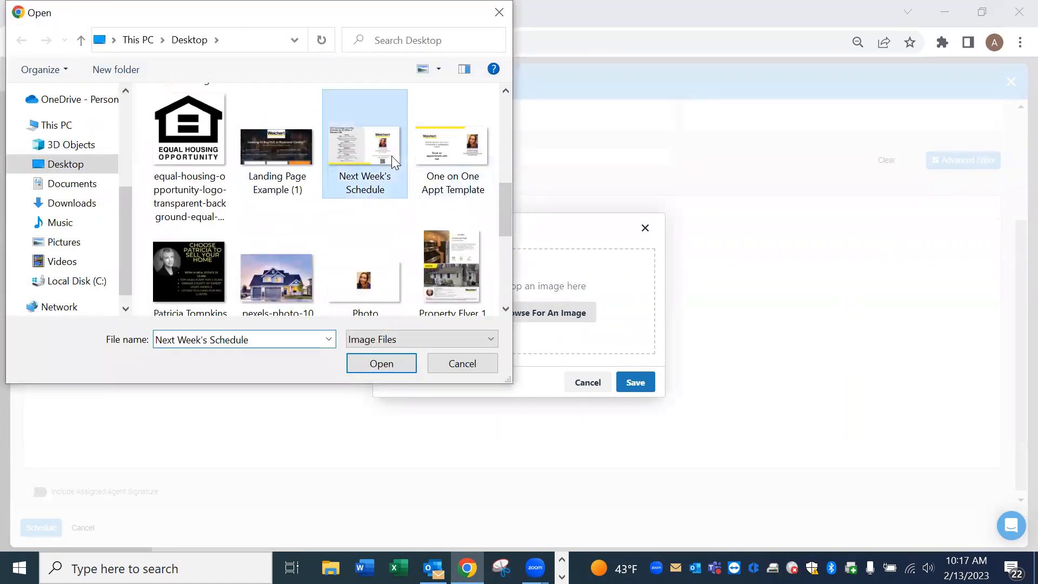
left_click(400, 360)
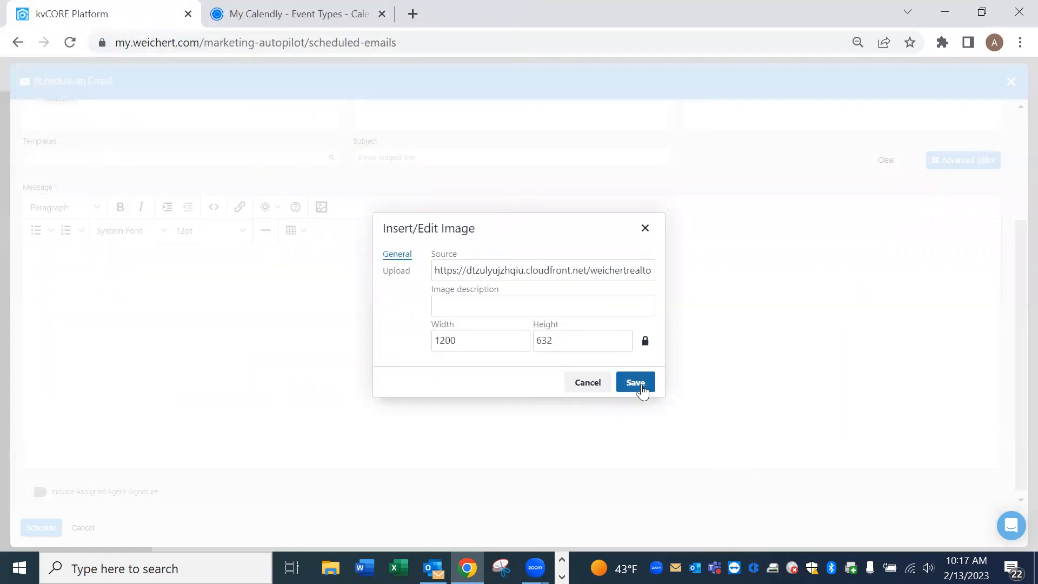
left_click(646, 386)
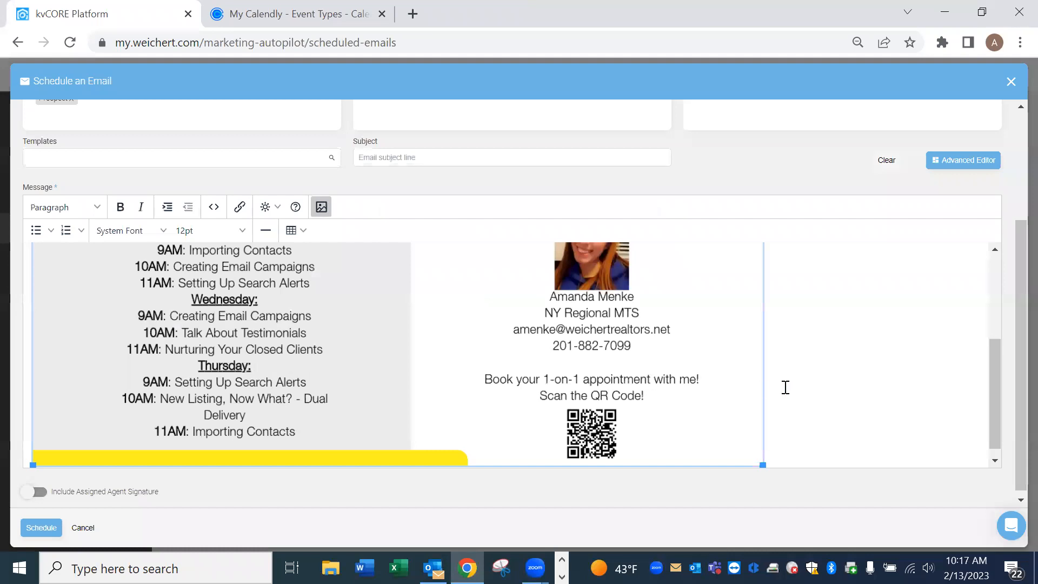
Switch the message to the Advanced Editor and accept discarding the schedule image content.
scroll(736, 374, "up", 3)
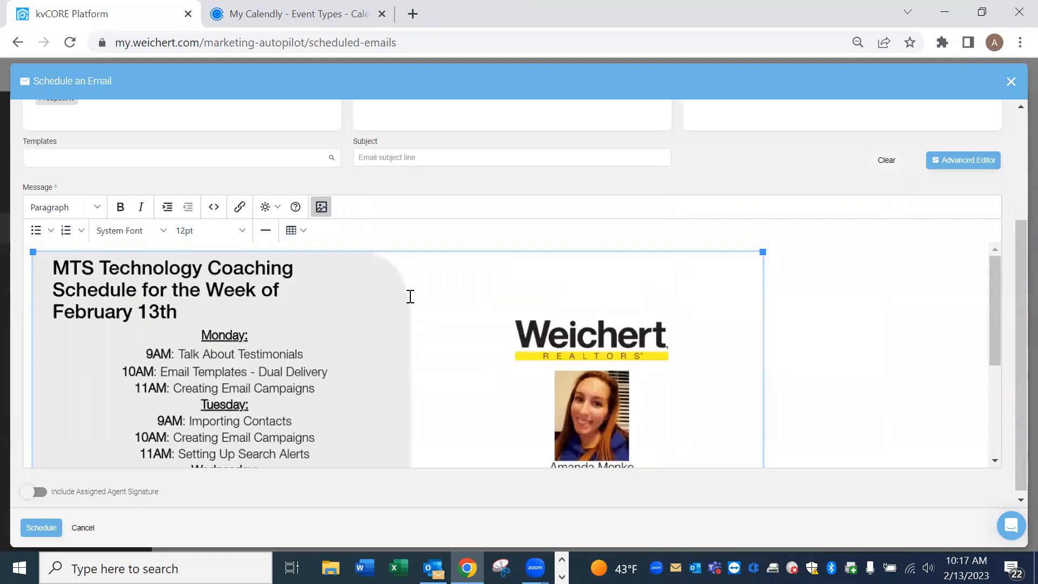
scroll(463, 308, "down", 3)
scroll(412, 301, "up", 3)
scroll(679, 361, "down", 4)
scroll(714, 365, "up", 5)
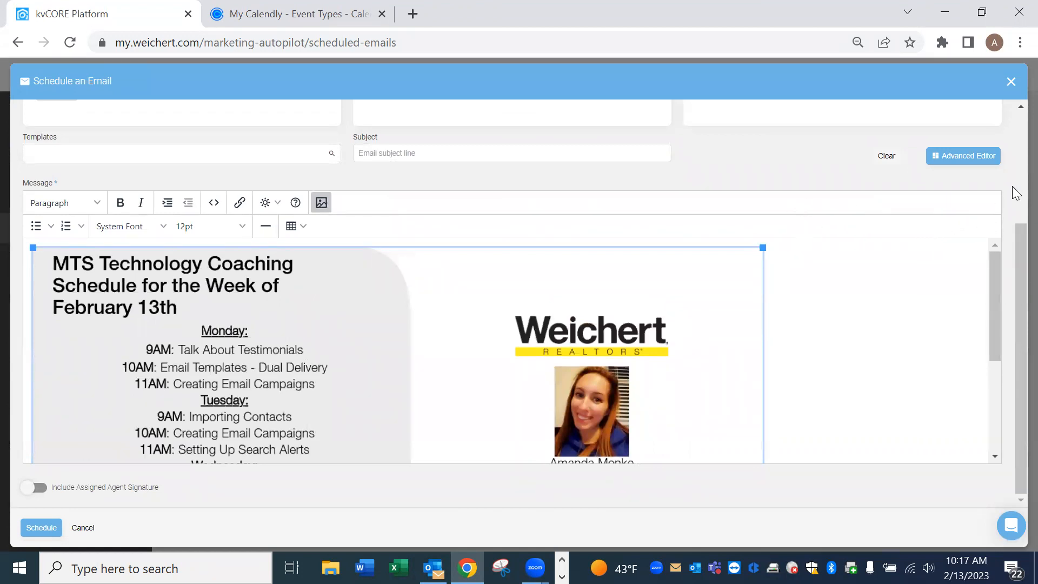
left_click(971, 161)
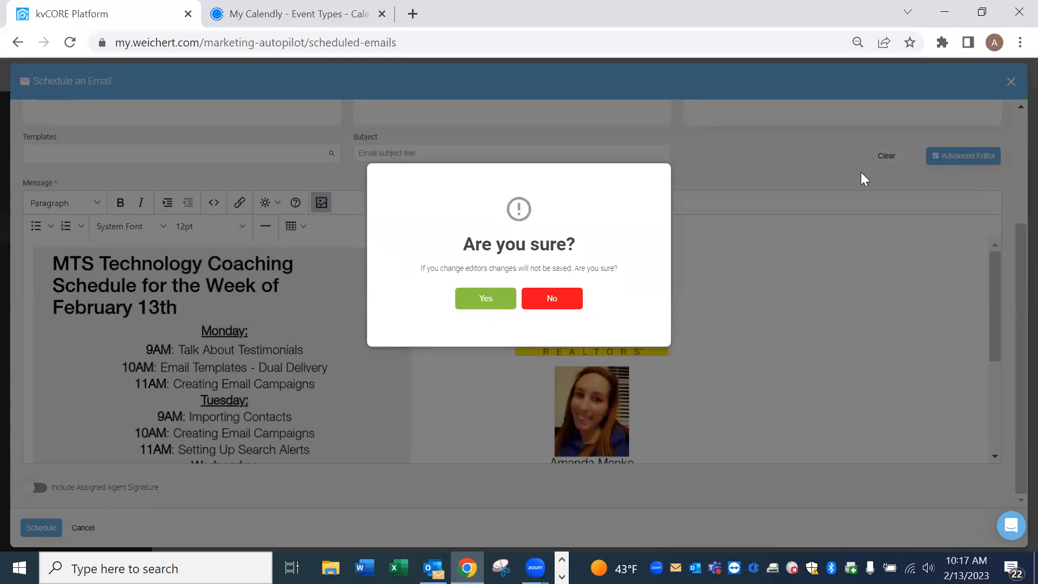
left_click(491, 299)
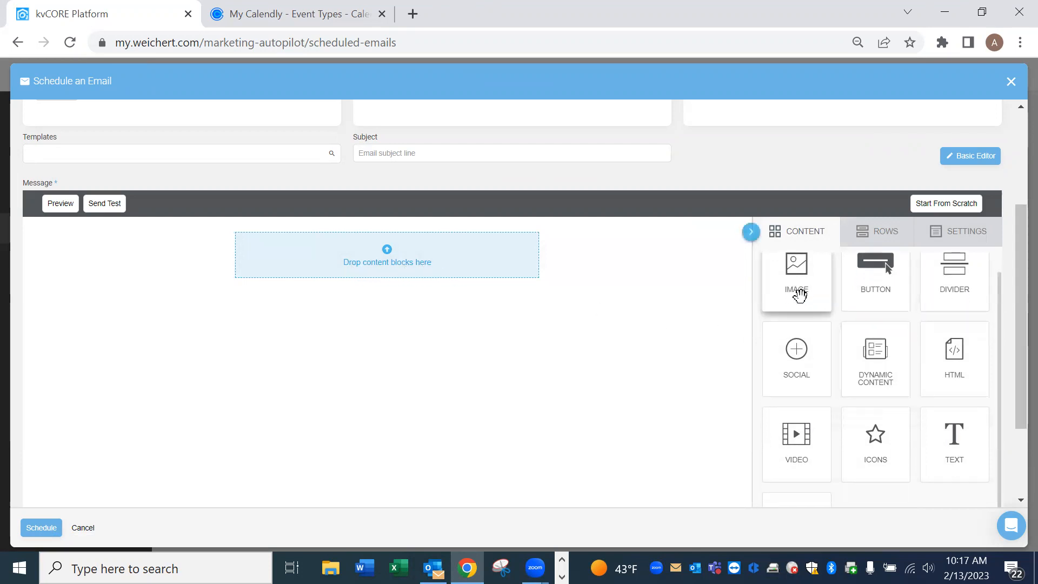
Drag an image block onto the empty email canvas and browse for its picture.
scroll(811, 293, "down", 2)
scroll(834, 297, "up", 3)
left_click_drag(804, 329, 412, 304)
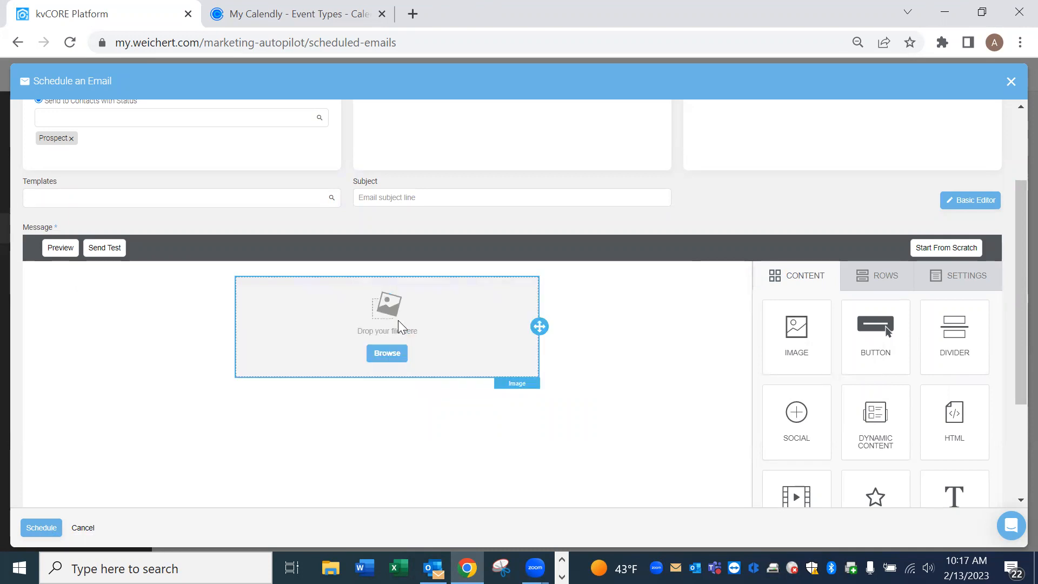
left_click(395, 357)
Upload the Property Flyer image to your personal folder and place it in the block.
scroll(903, 397, "down", 1)
scroll(898, 409, "up", 1)
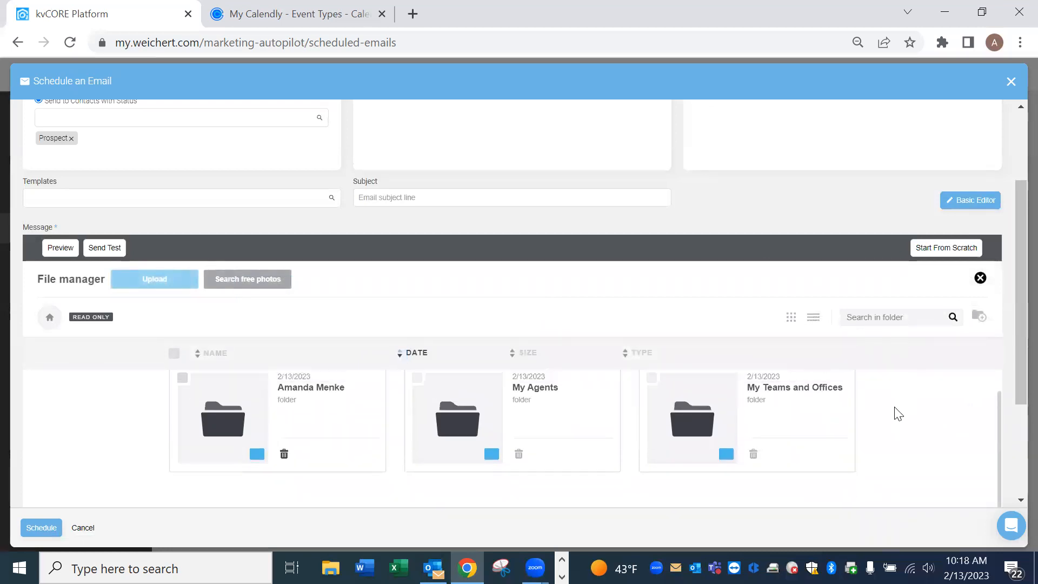
double_click(221, 425)
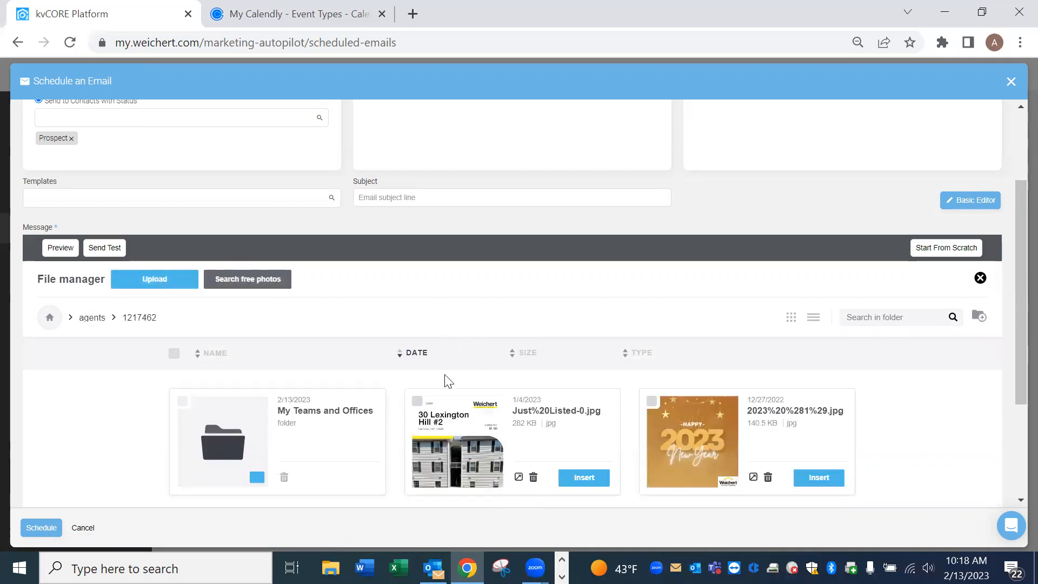
left_click(152, 277)
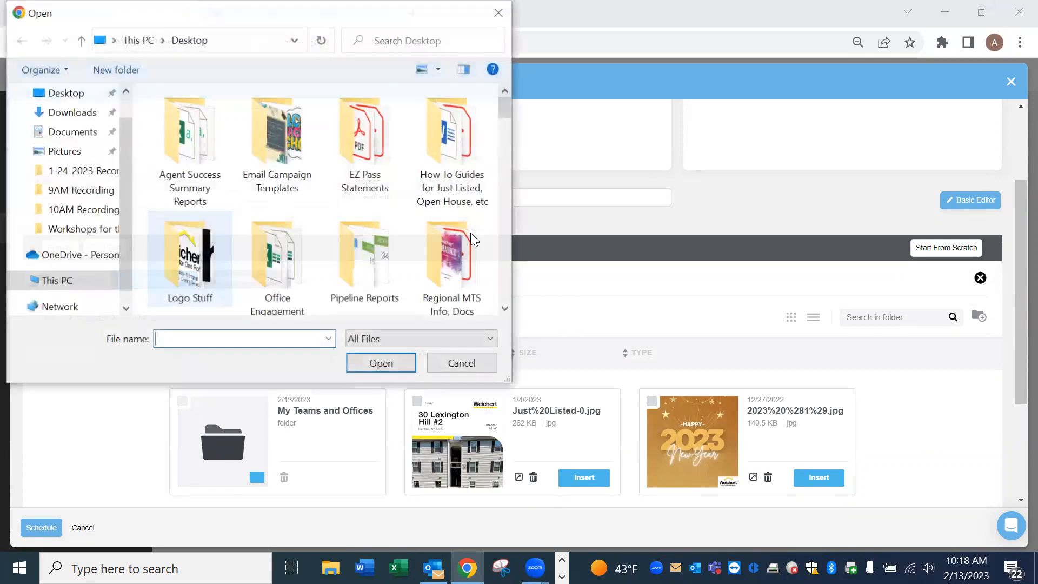
scroll(465, 229, "down", 6)
scroll(460, 222, "down", 5)
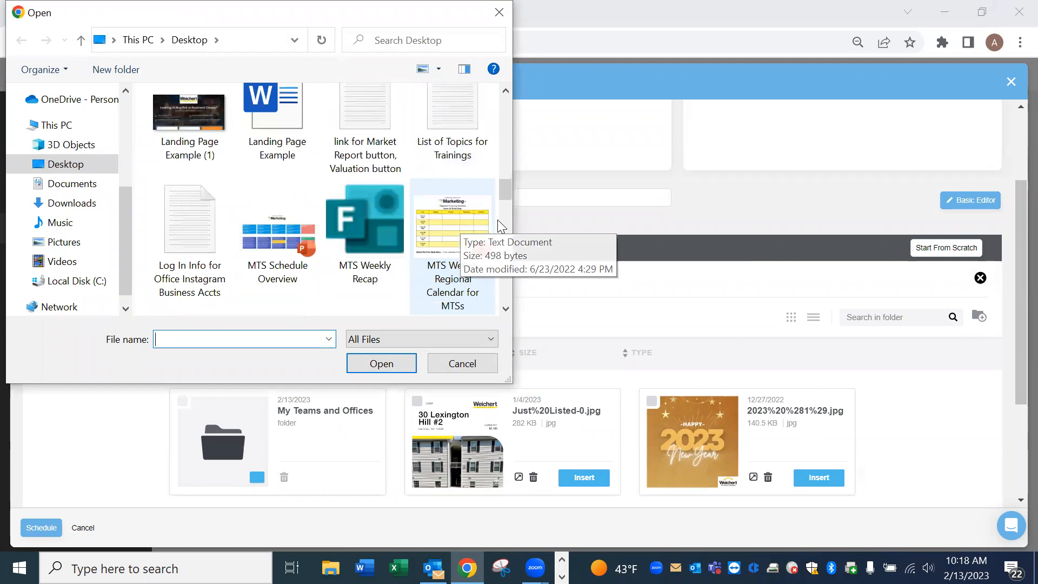
scroll(459, 227, "down", 5)
left_click(359, 216)
left_click(381, 363)
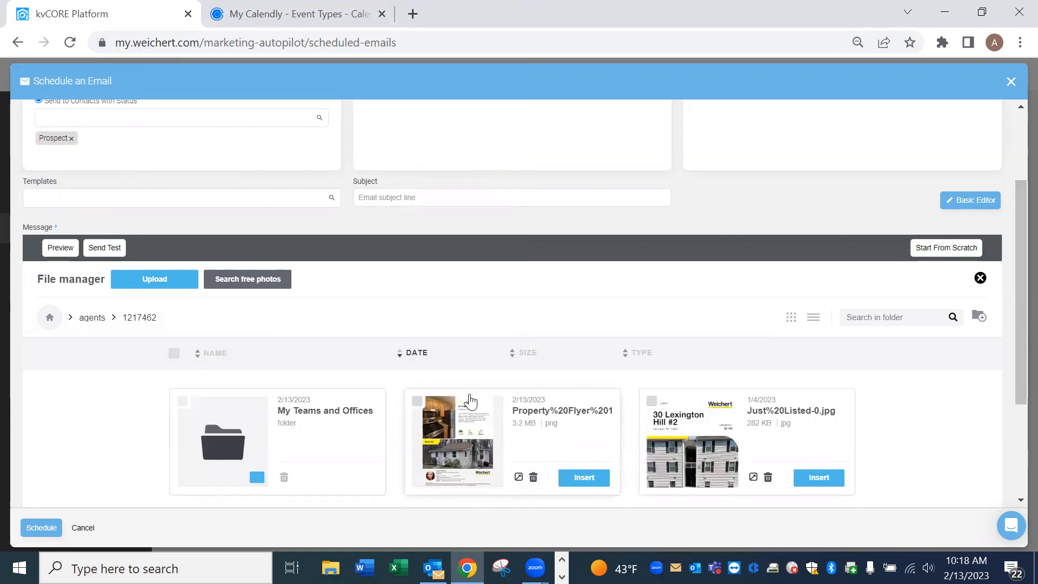
left_click(594, 479)
Turn off Auto width for the flyer image in Content Properties.
scroll(595, 421, "down", 5)
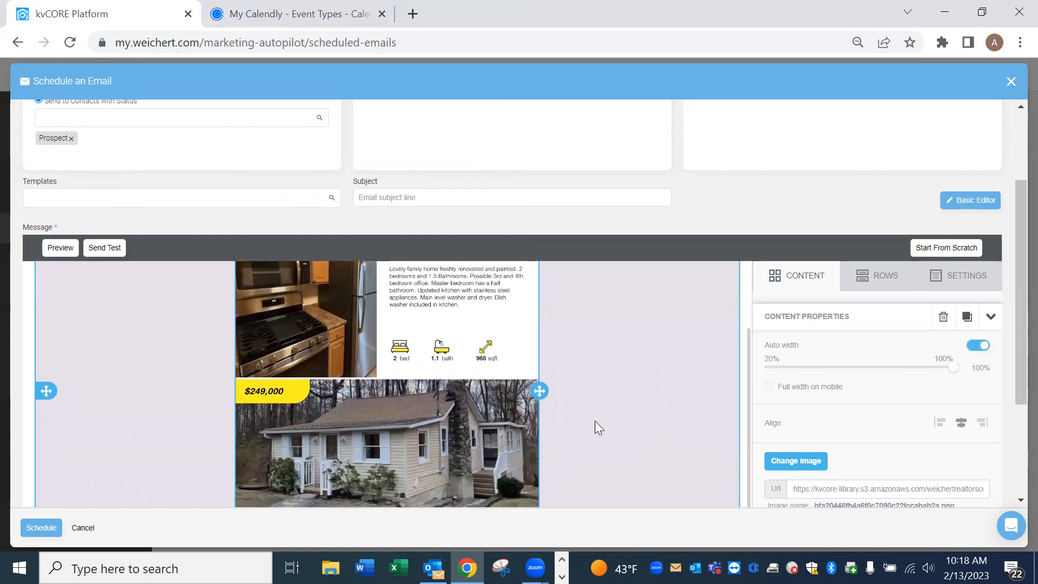
scroll(573, 408, "up", 10)
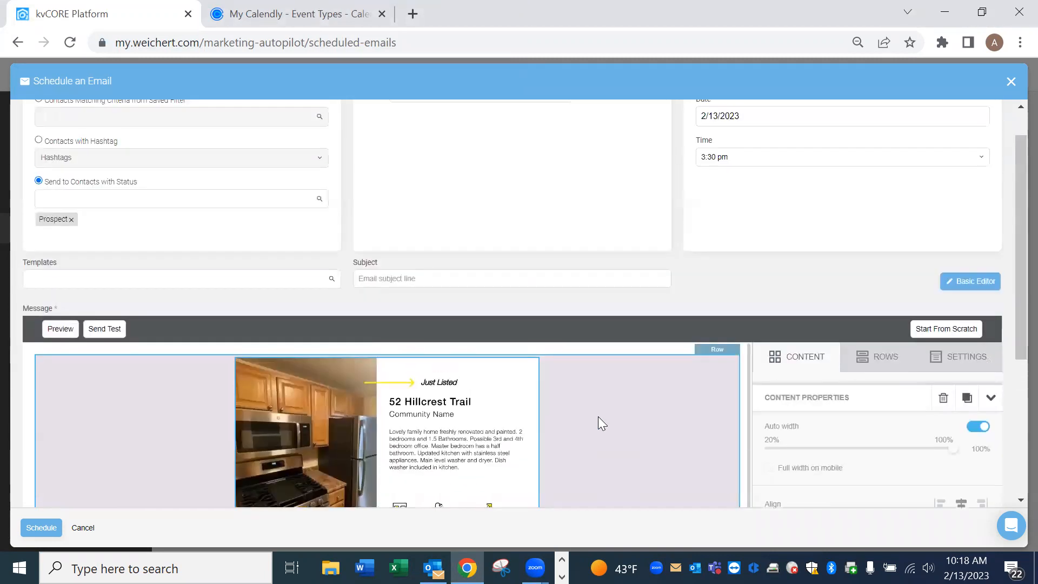
scroll(707, 417, "down", 2)
scroll(747, 418, "down", 3)
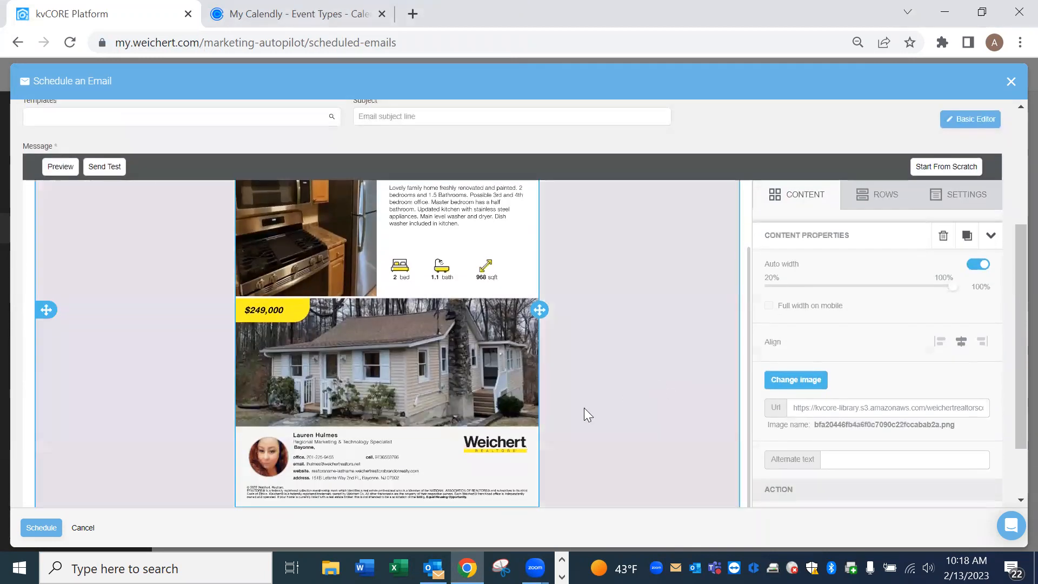
scroll(590, 416, "up", 2)
scroll(633, 412, "down", 3)
scroll(595, 414, "down", 2)
scroll(618, 382, "up", 2)
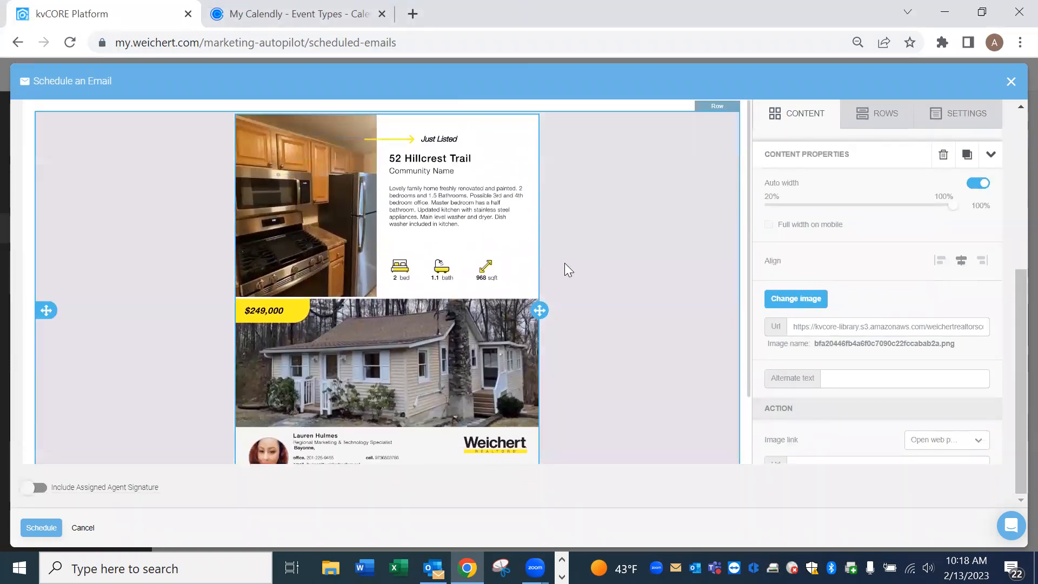
scroll(601, 311, "down", 2)
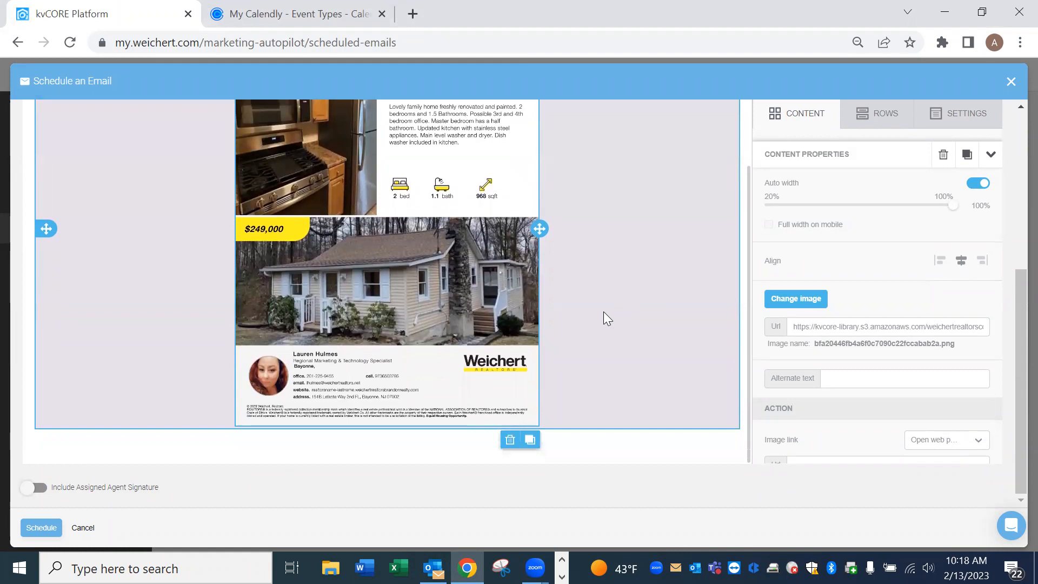
scroll(578, 353, "up", 2)
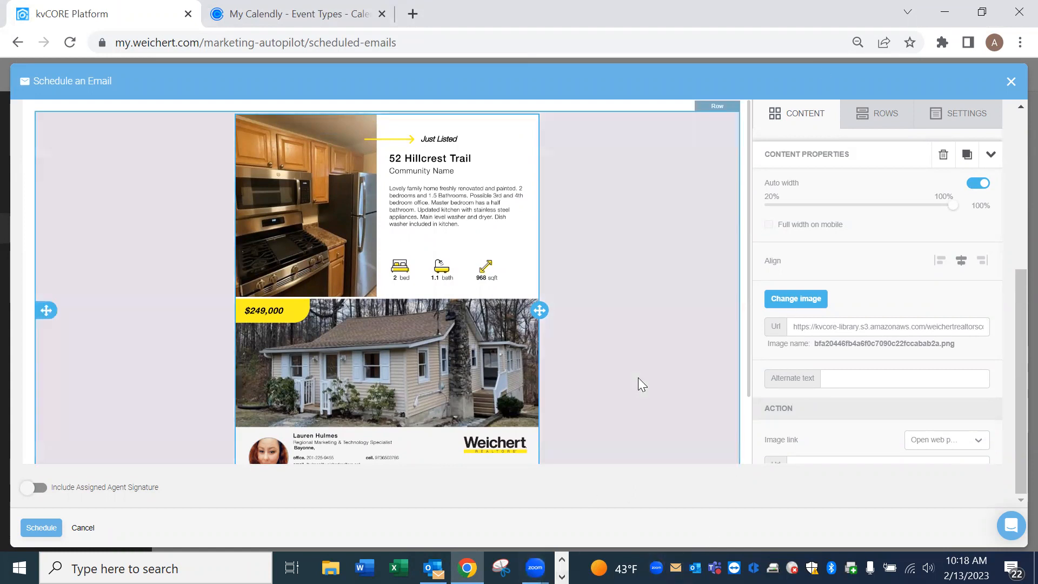
scroll(698, 368, "up", 3)
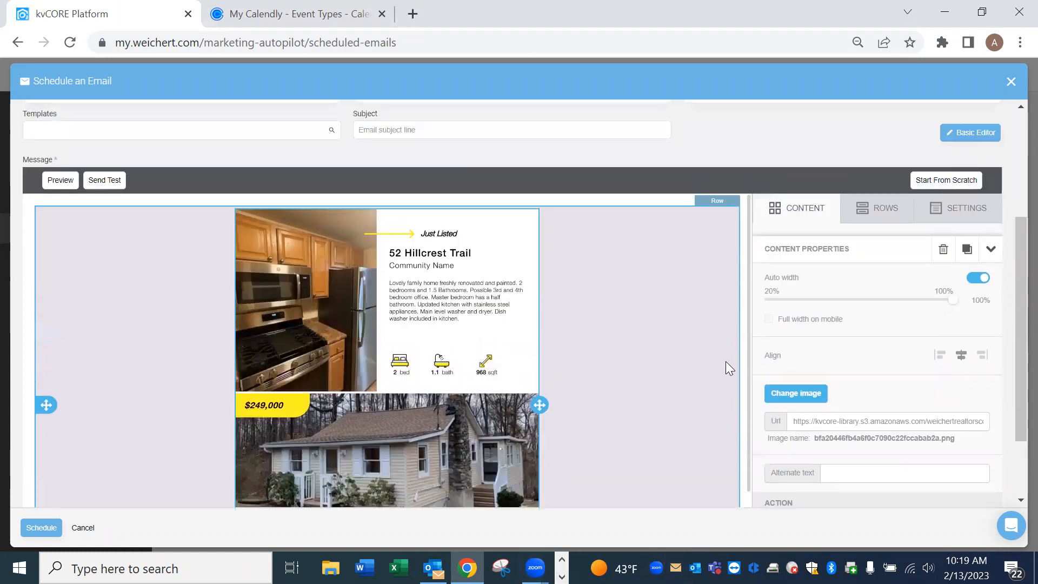
scroll(741, 352, "down", 3)
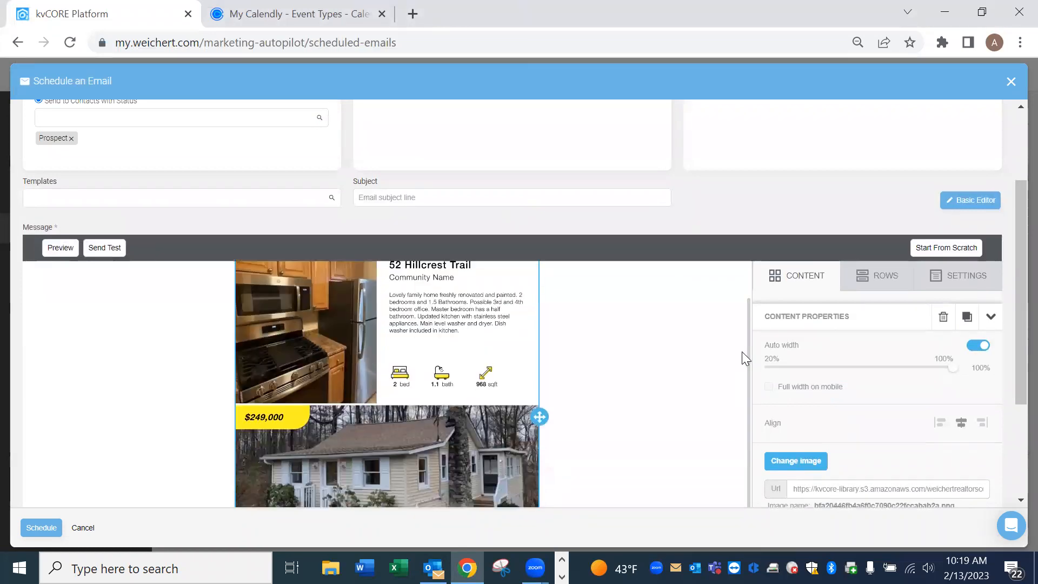
scroll(873, 358, "down", 3)
scroll(908, 404, "up", 3)
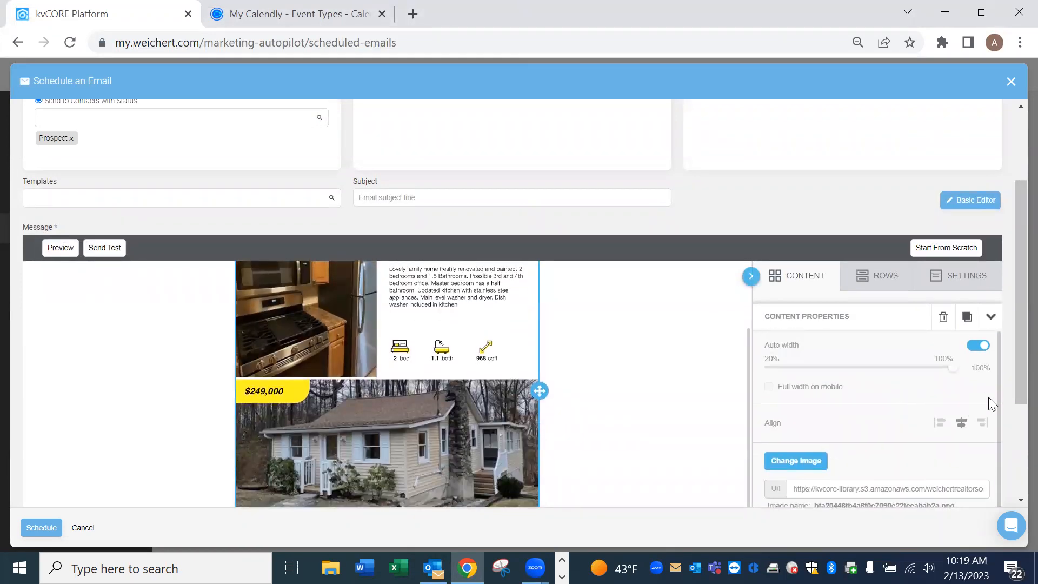
left_click(978, 346)
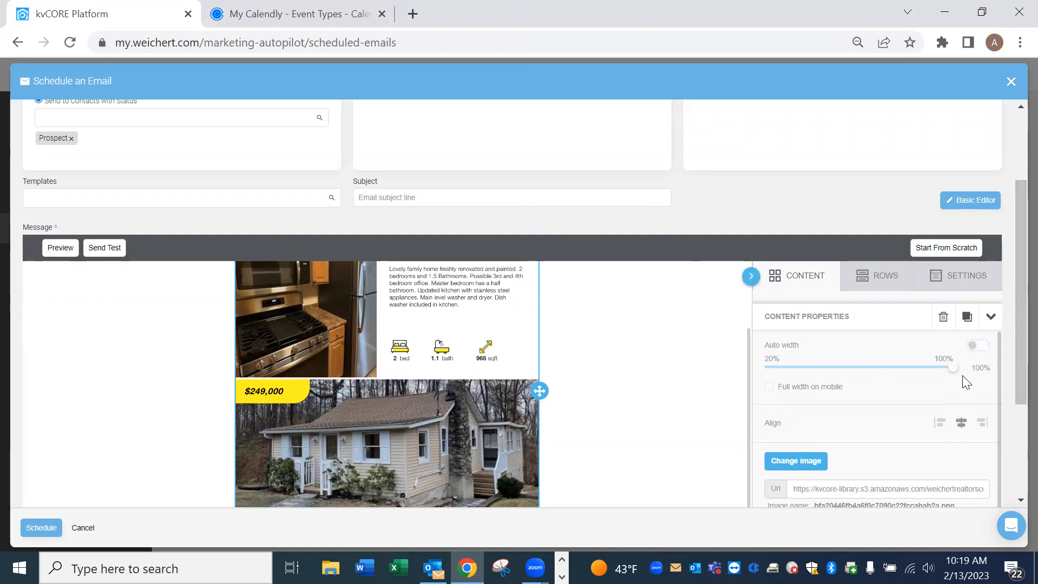
Drag the width slider to try the flyer at 65% and then 80% width.
mouse_move(950, 367)
left_mouse_down()
mouse_move(861, 377)
mouse_move(943, 381)
mouse_move(957, 366)
left_mouse_up()
left_click_drag(1015, 346, 1013, 425)
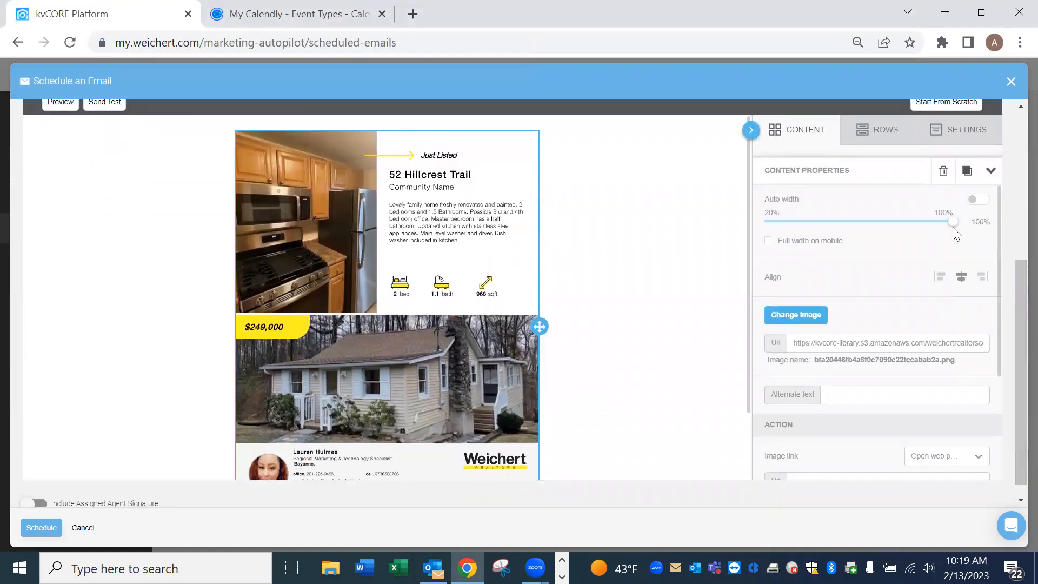
left_click_drag(940, 226, 962, 231)
Bring back the Content blocks panel, review the flyer email to its footer, then close it without saving.
left_click(824, 143)
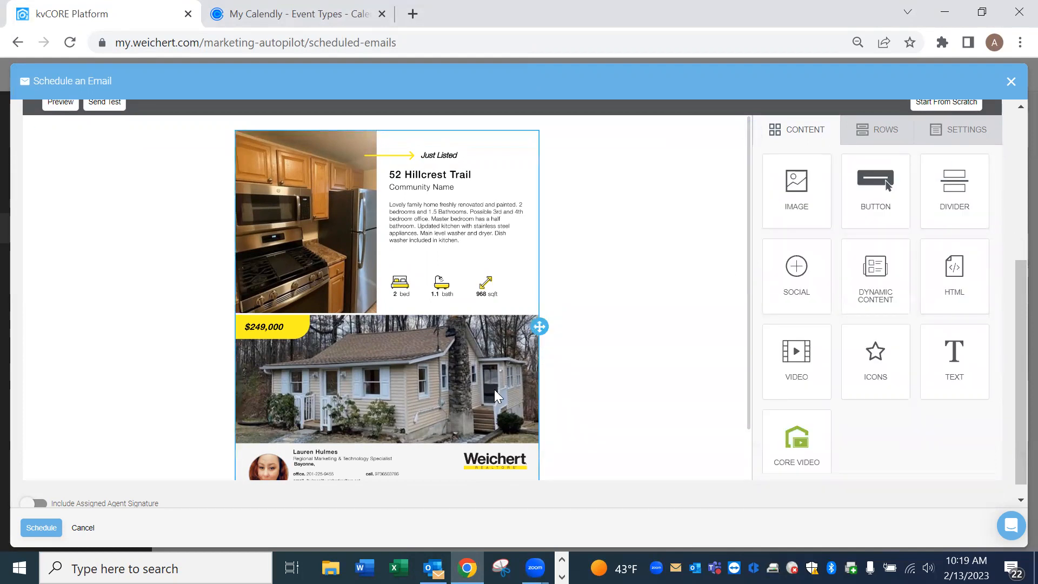
scroll(595, 411, "down", 2)
scroll(594, 389, "up", 2)
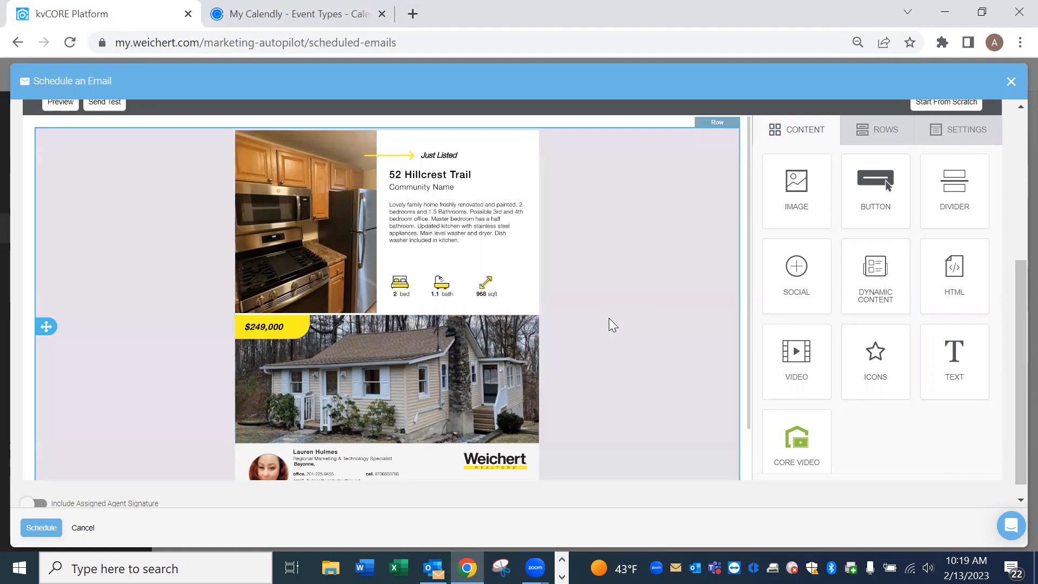
scroll(609, 325, "down", 1)
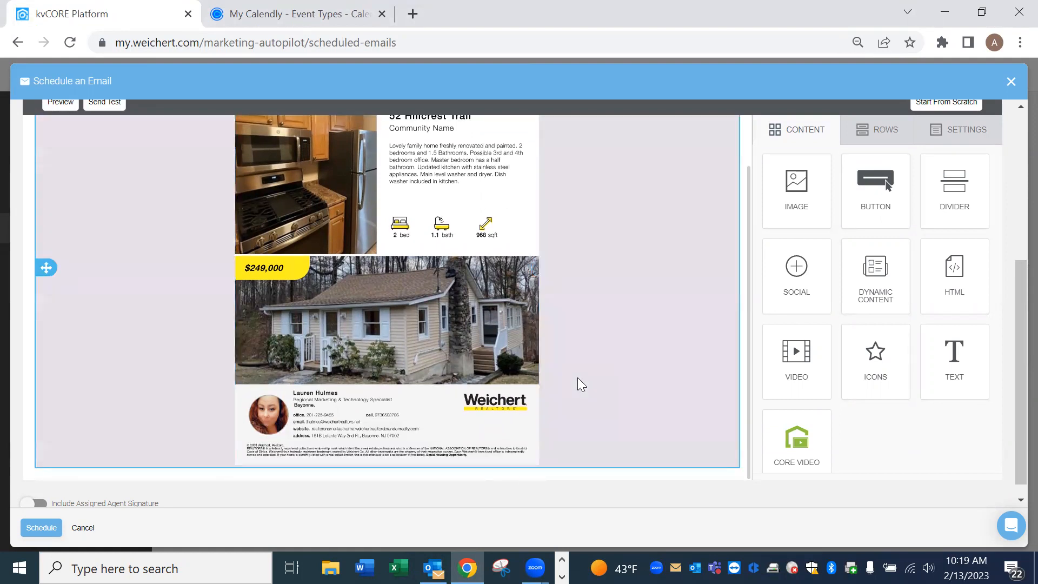
scroll(579, 379, "up", 1)
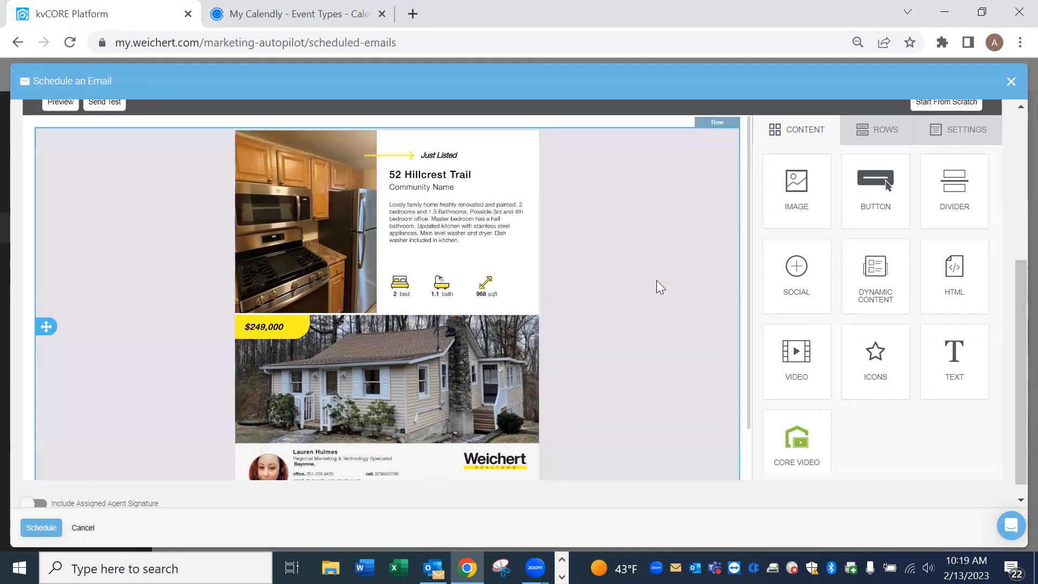
scroll(745, 275, "down", 1)
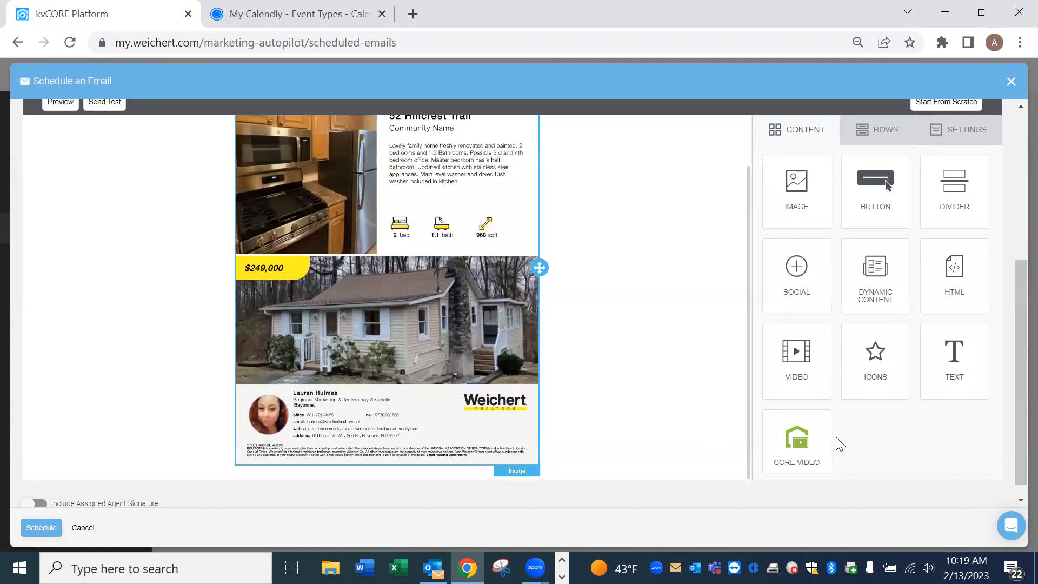
scroll(846, 440, "down", 1)
scroll(79, 505, "down", 1)
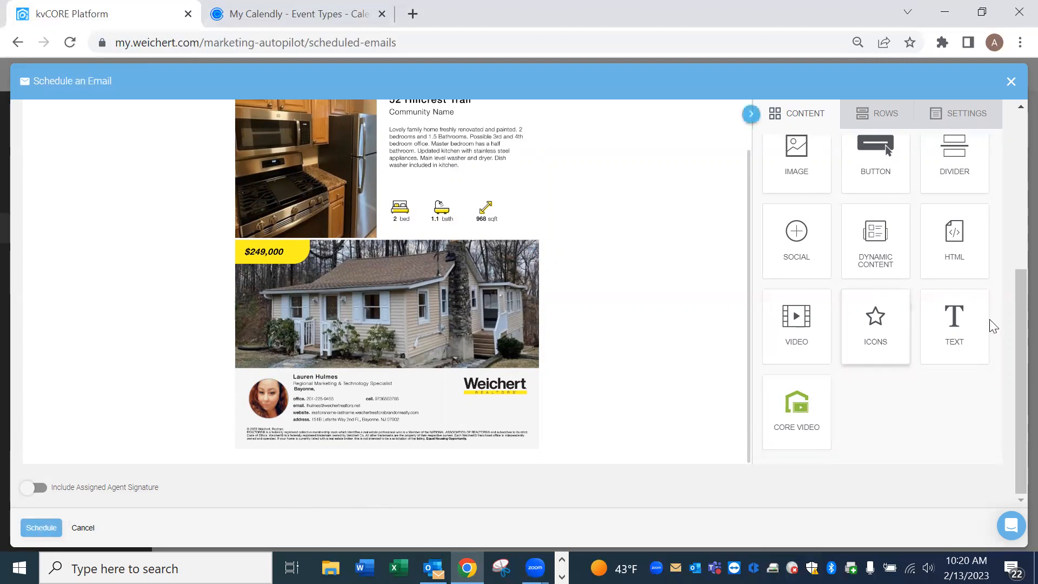
scroll(995, 324, "up", 5)
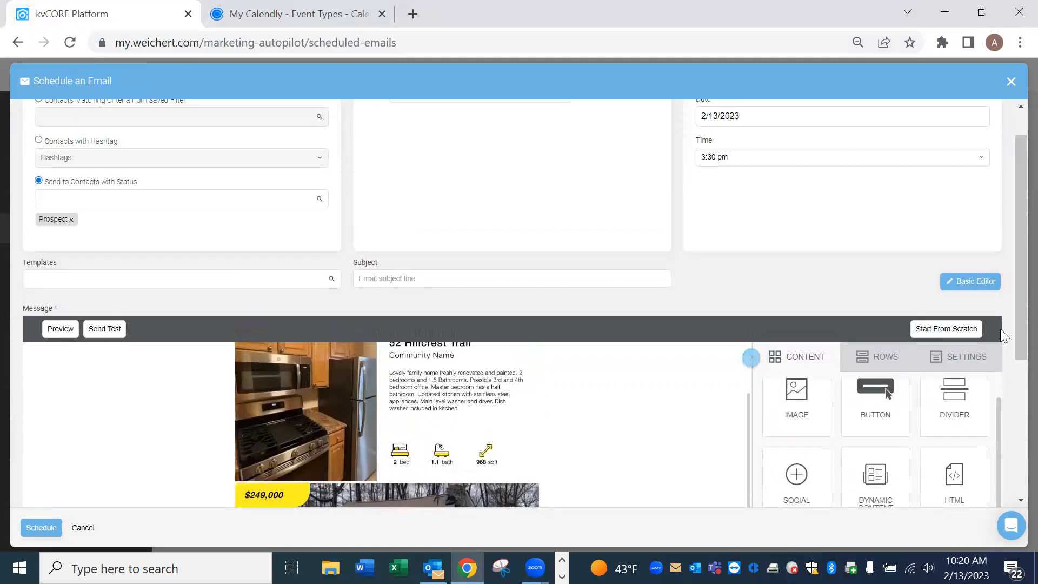
left_click(1010, 81)
Discard the scheduled email, show All Contacts filtered to Testing, and start an email to the checked contact.
left_click(498, 300)
mouse_move(65, 167)
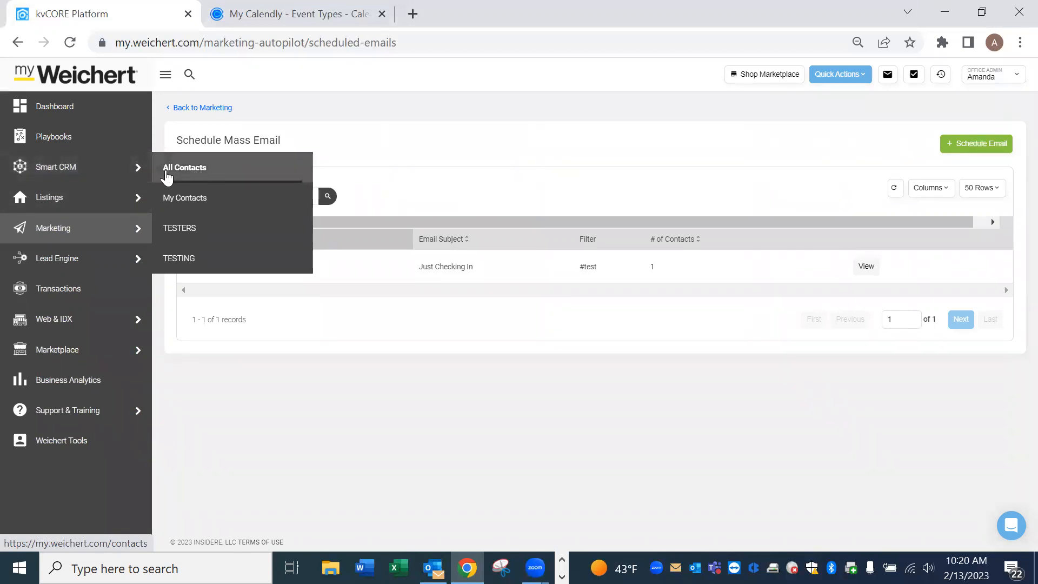
left_click(204, 174)
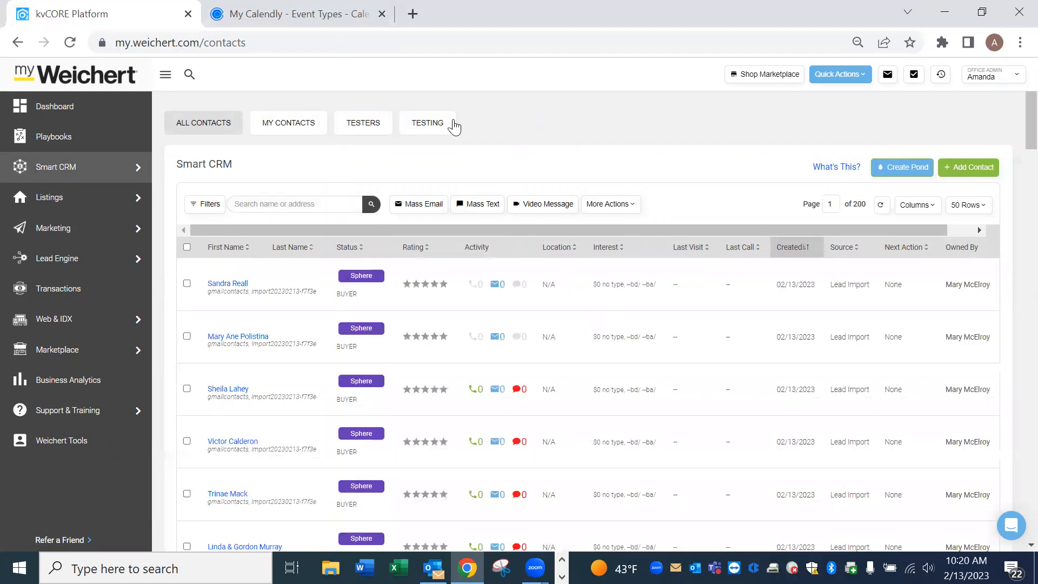
left_click(436, 127)
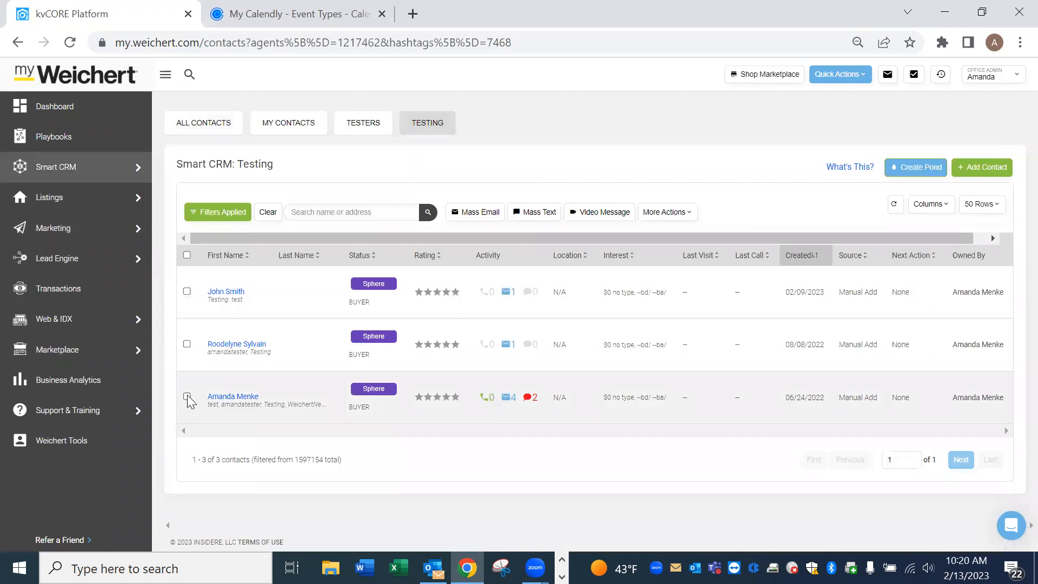
left_click(476, 216)
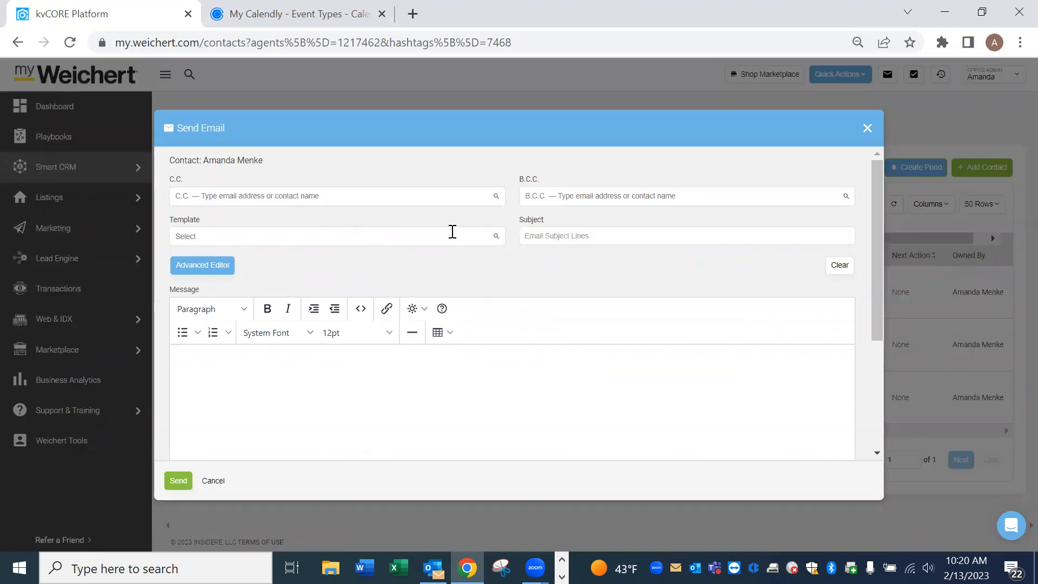
Switch the email to the drag-and-drop Advanced Editor and add an image block to the body.
left_click_drag(872, 209, 887, 189)
left_click(213, 272)
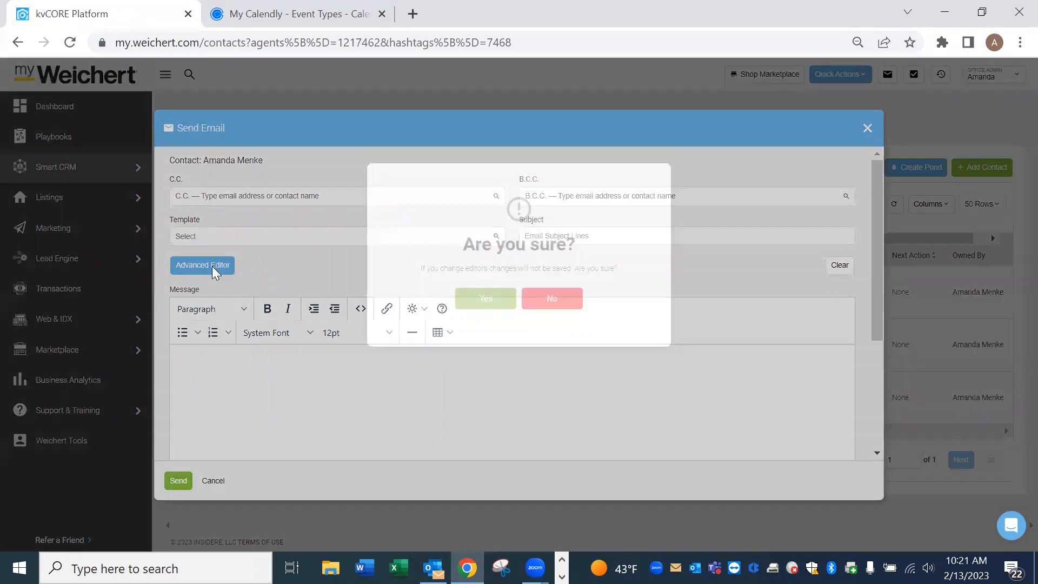
left_click(485, 298)
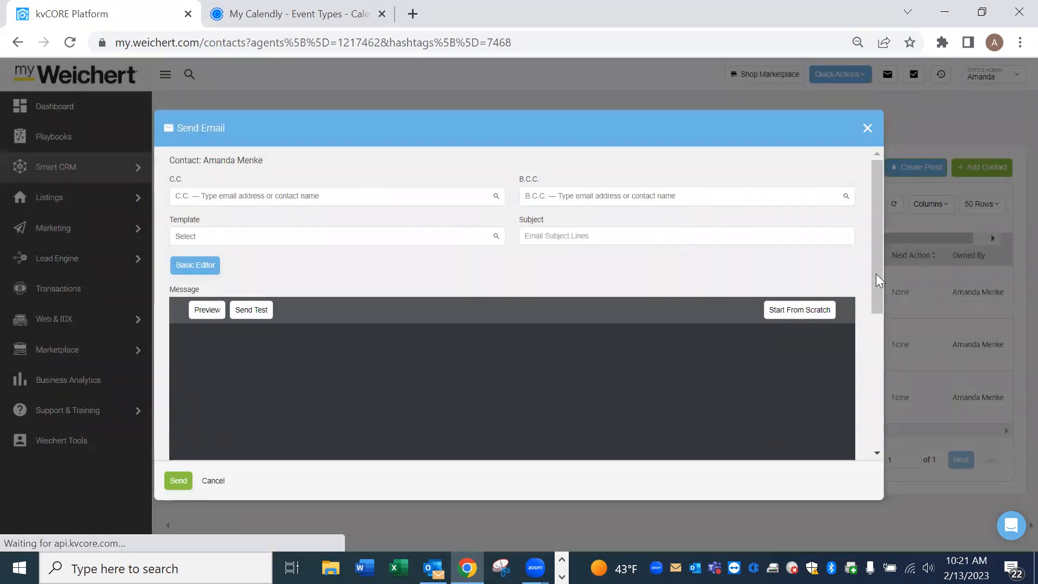
left_click_drag(880, 219, 878, 277)
left_click_drag(679, 262, 452, 226)
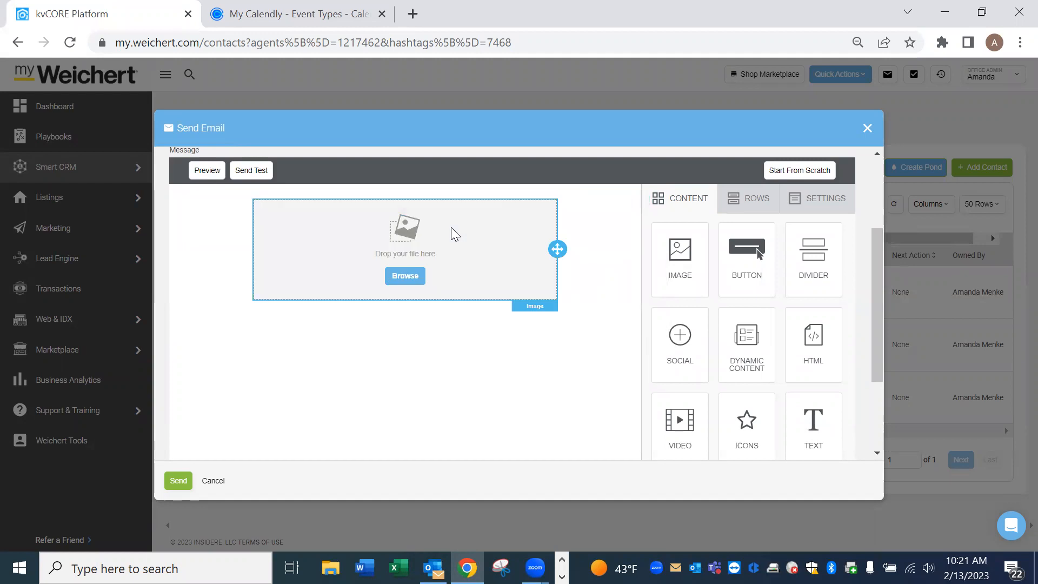
left_click(405, 276)
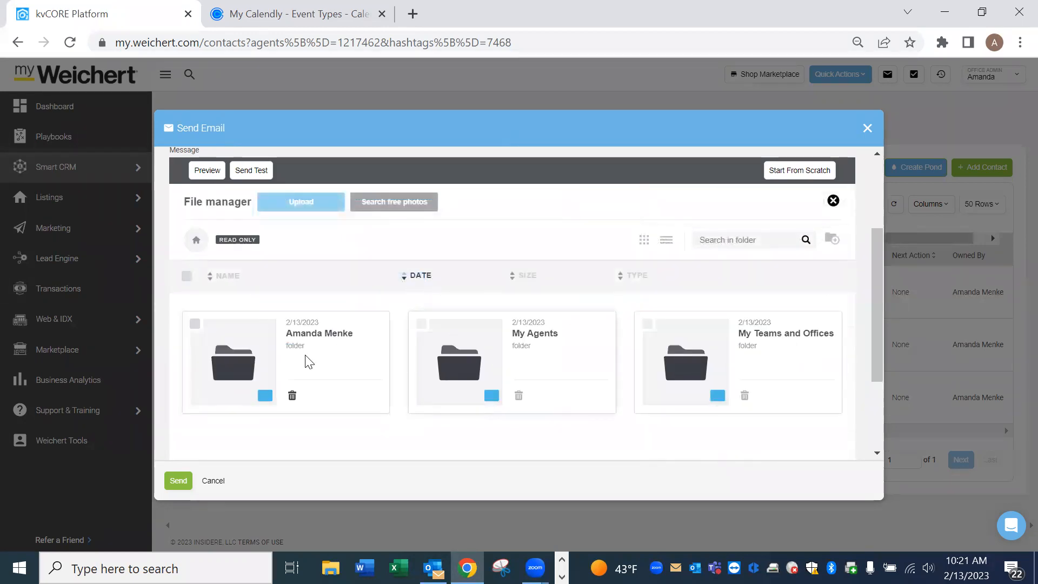
Insert the Property Flyer from your personal folder into the image block and turn off Auto width.
double_click(255, 354)
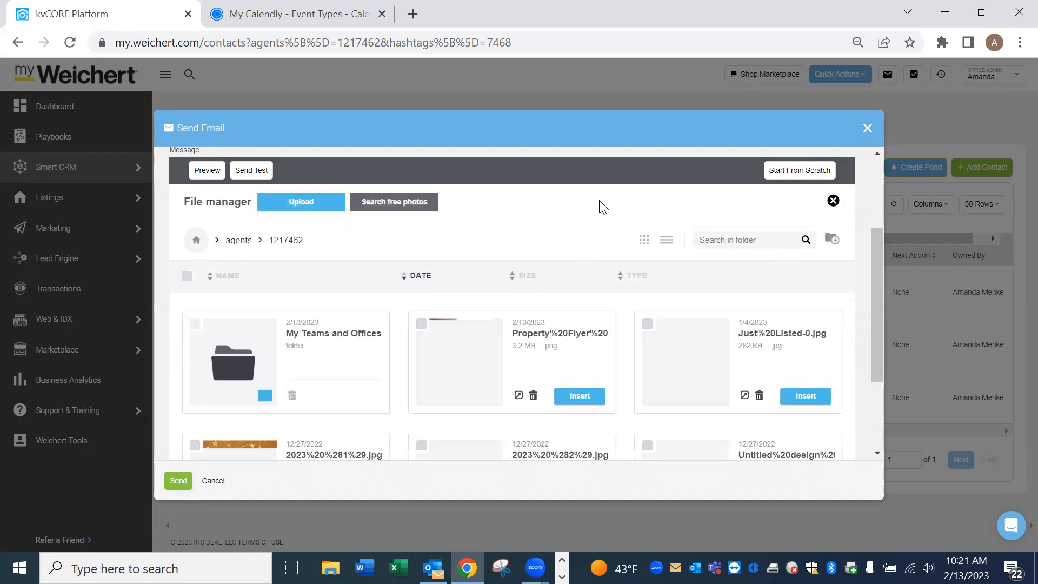
scroll(621, 316, "down", 2)
scroll(624, 318, "up", 2)
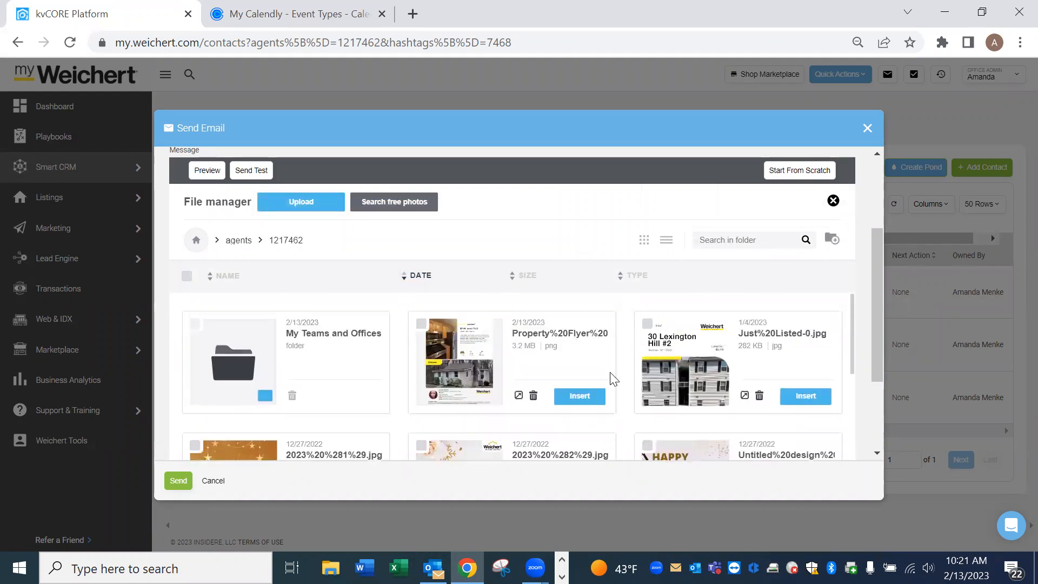
left_click(586, 396)
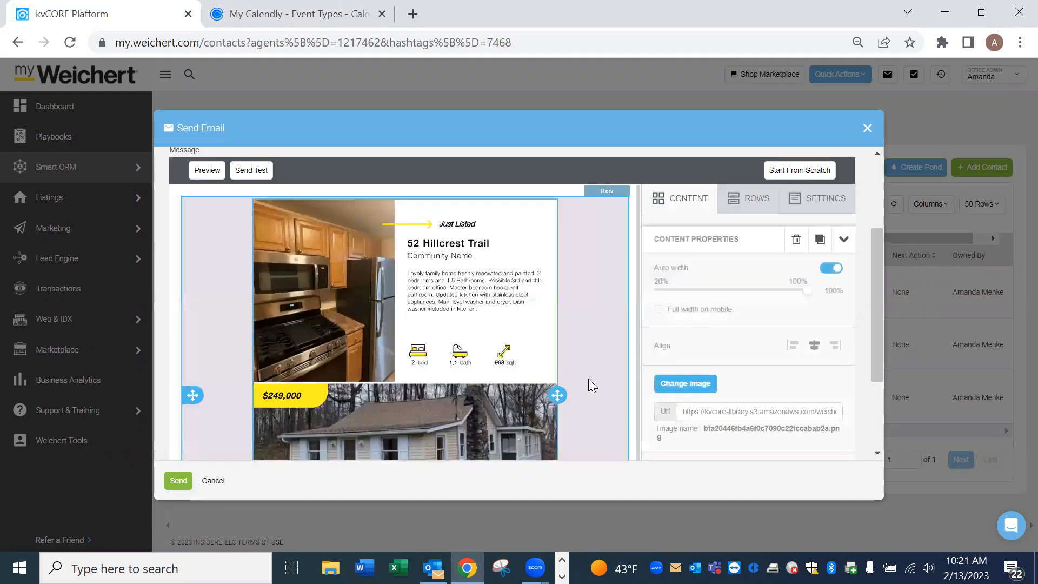
left_click(828, 278)
Test the width slider leaving the flyer at 100%, check Include Signature, and close the email unsent.
mouse_move(805, 292)
left_mouse_down()
mouse_move(736, 290)
mouse_move(811, 299)
left_mouse_up()
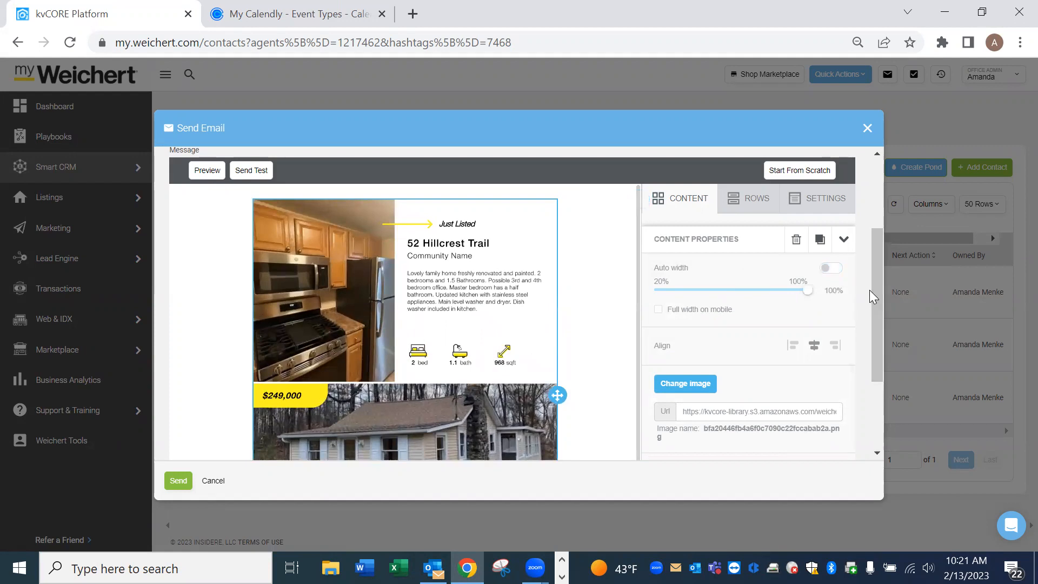
scroll(868, 291, "down", 3)
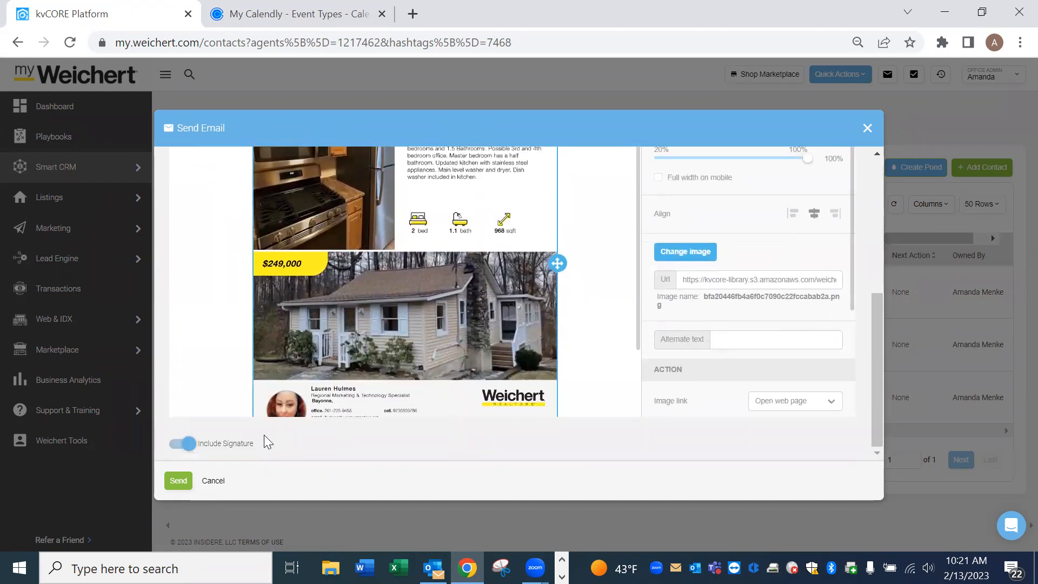
scroll(525, 348, "down", 2)
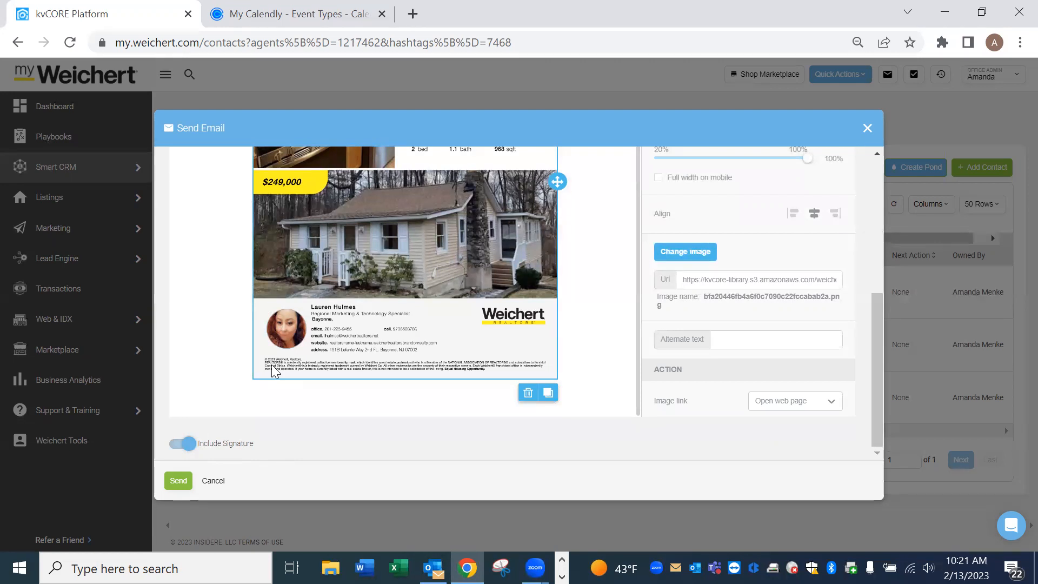
scroll(865, 356, "up", 5)
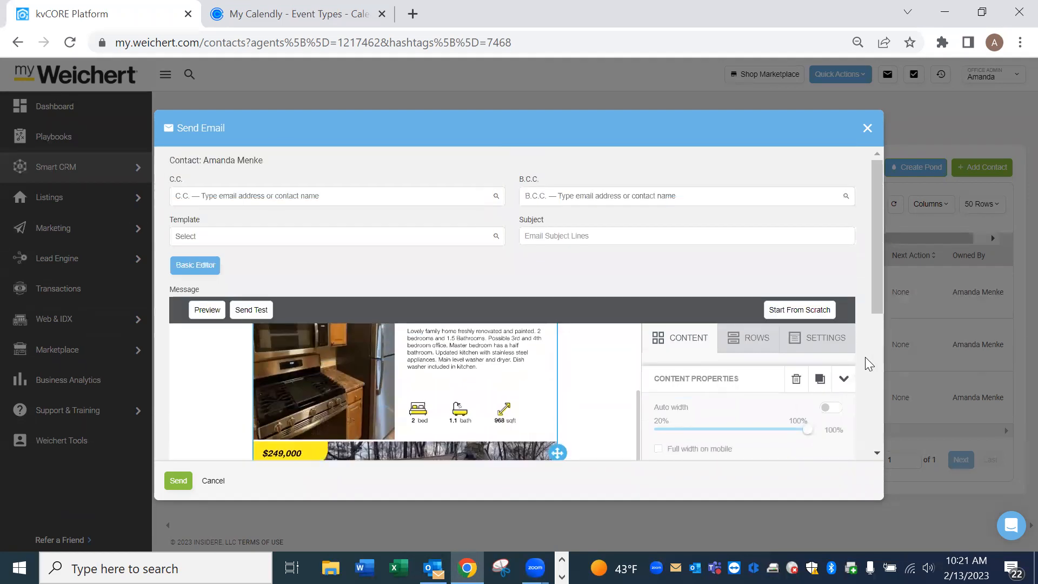
scroll(863, 333, "down", 5)
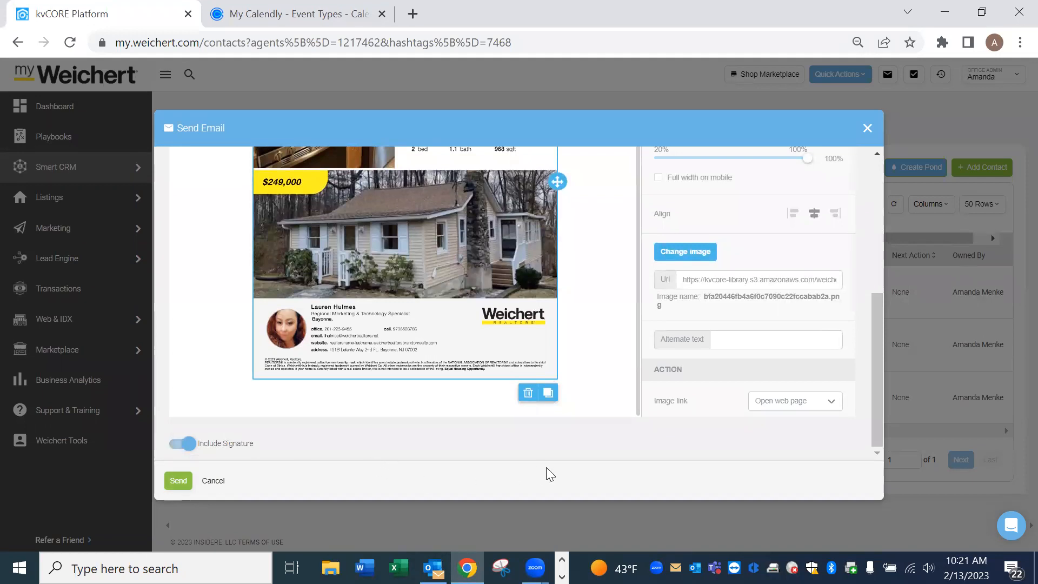
left_click(868, 130)
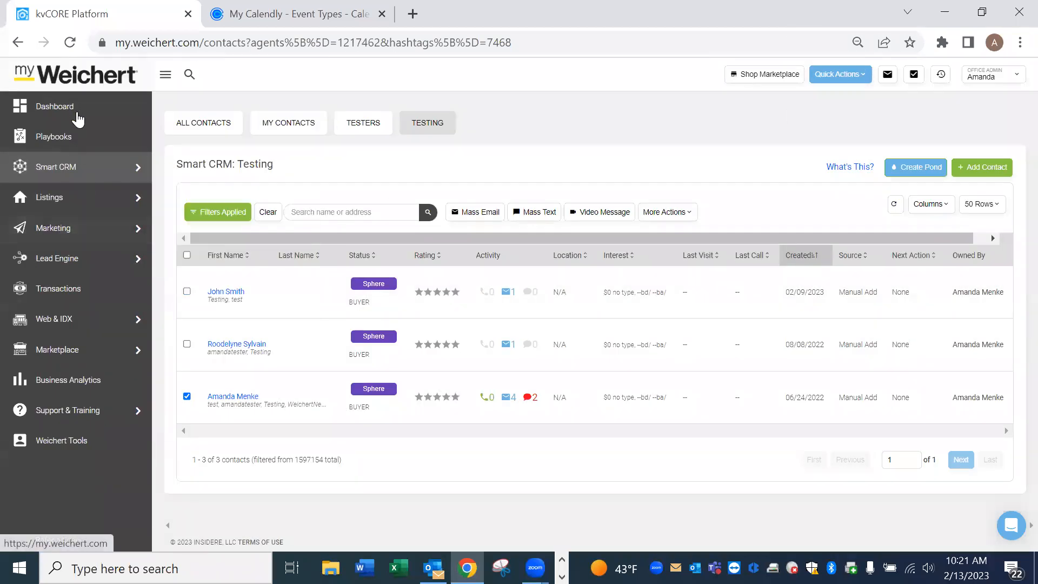
Return to the kvCORE dashboard and launch Weichert Tools in a new browser tab.
left_click(44, 109)
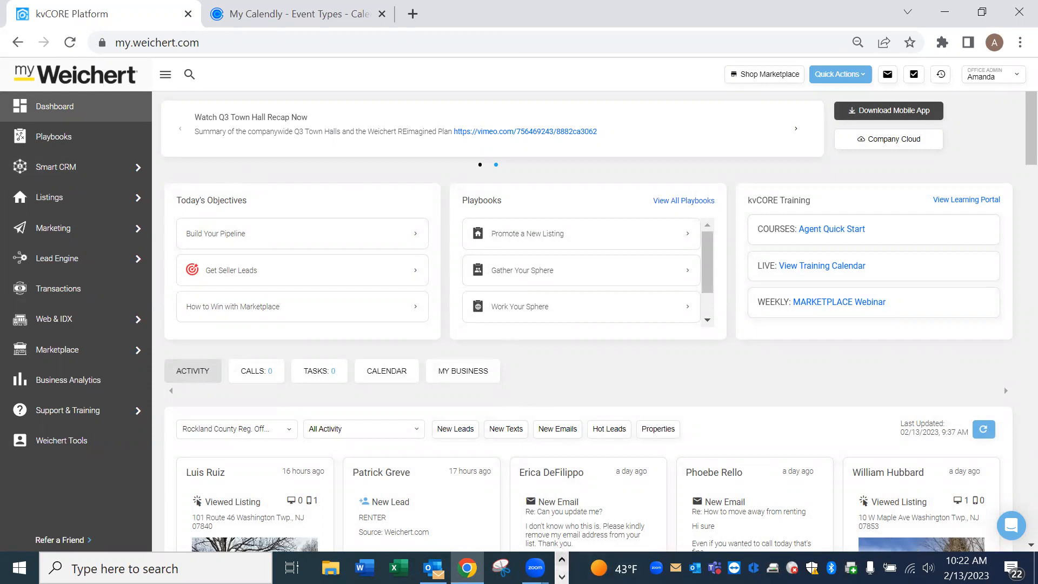
left_click(561, 576)
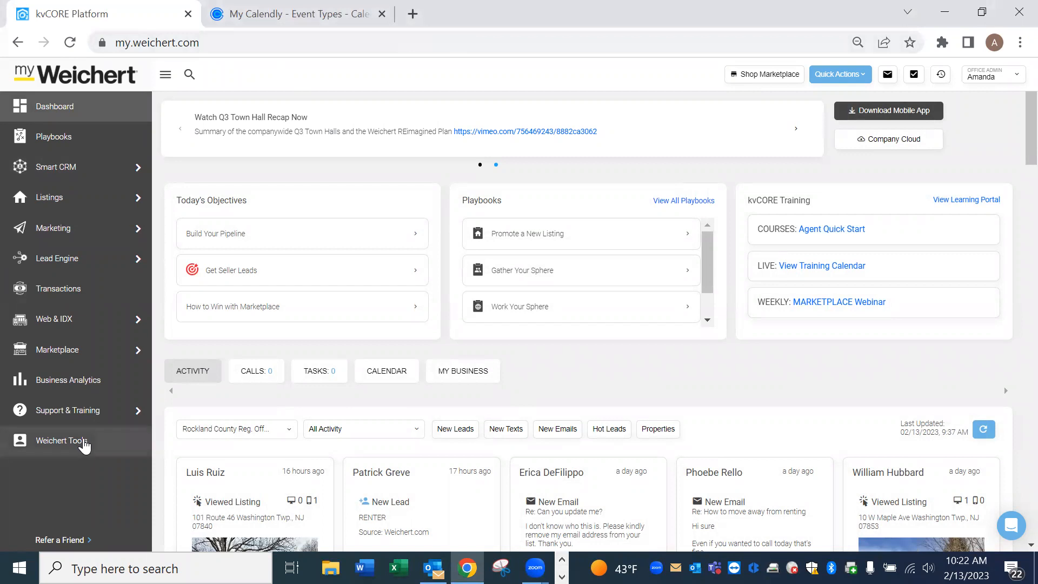
left_click(81, 440)
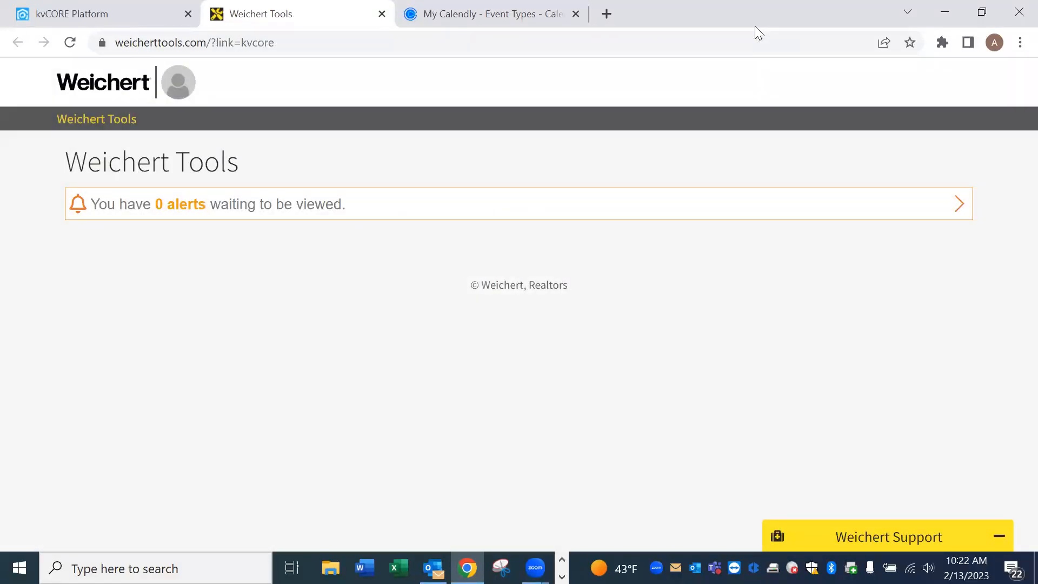
Launch myMarketing Studio from its card on the Weichert Tools page.
left_click(674, 318)
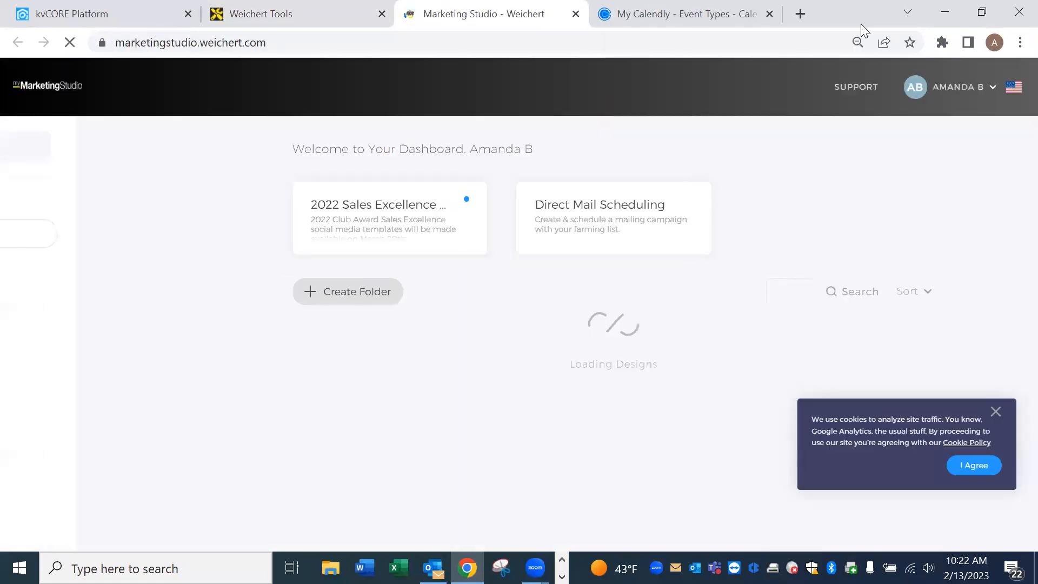
Search the templates for 'email signature' and dismiss the cookie notice.
left_click(181, 230)
type("email signature")
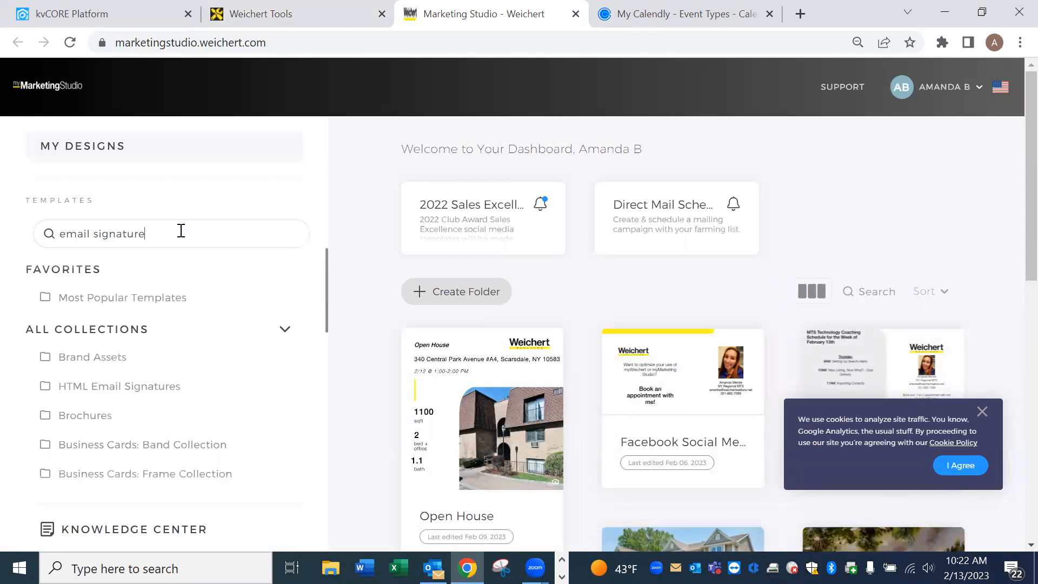
key("Return")
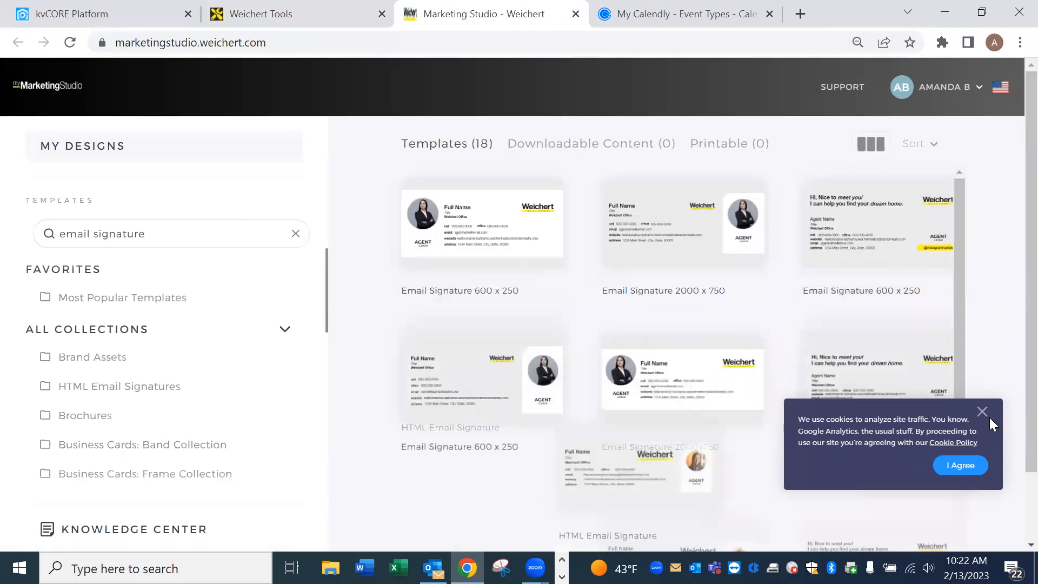
left_click(983, 412)
scroll(789, 327, "down", 3)
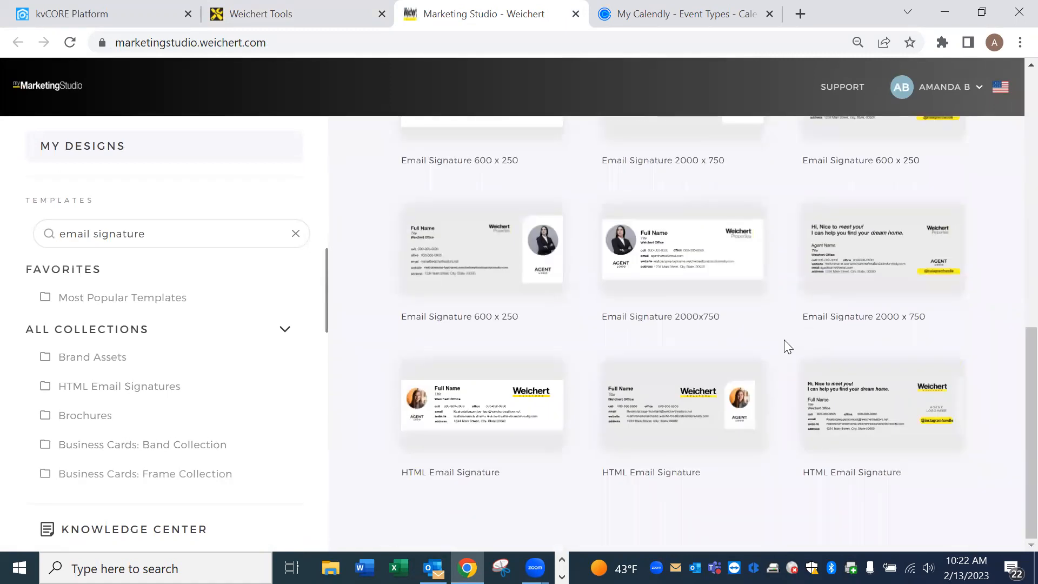
scroll(787, 340, "up", 3)
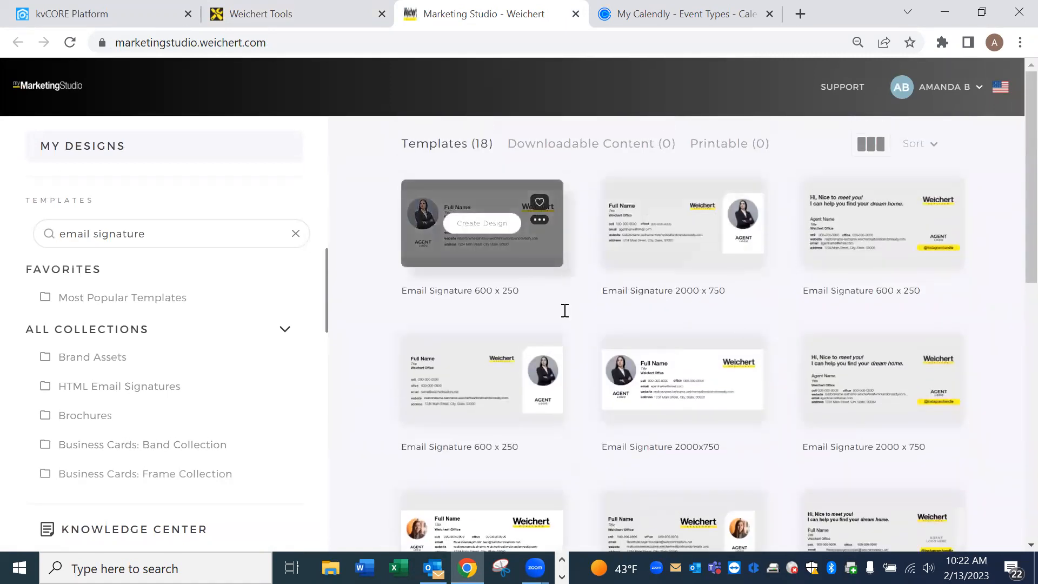
Create a design from the Email Signature 600 x 250 template and dismiss the feature announcement.
mouse_move(491, 242)
left_click(502, 227)
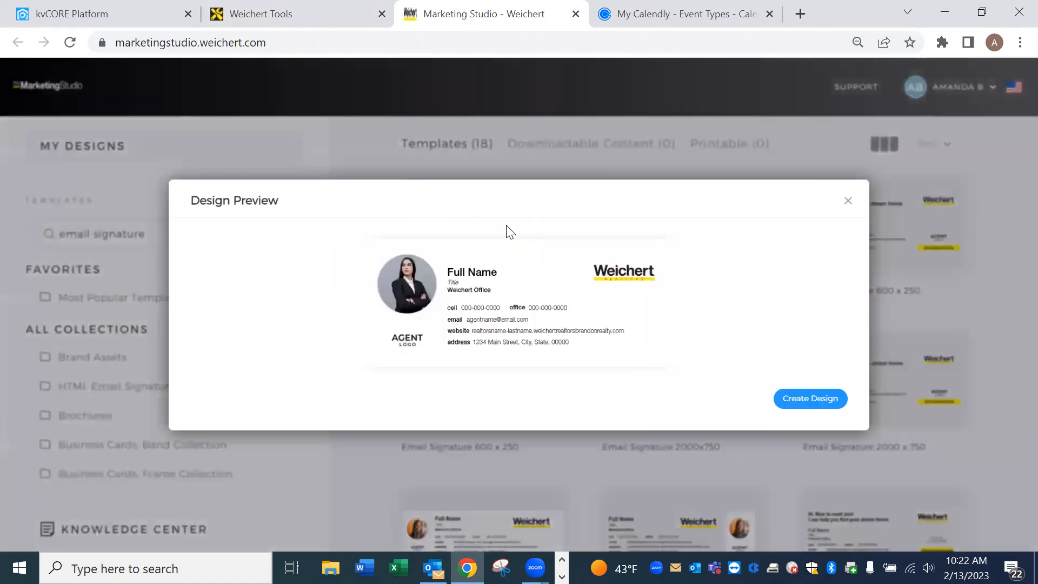
left_click(813, 400)
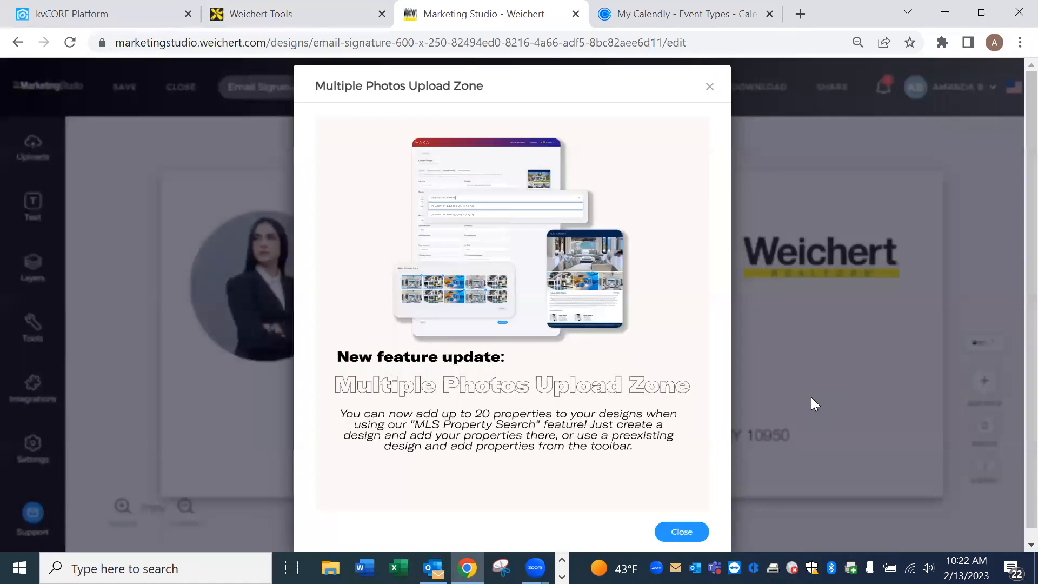
left_click(710, 87)
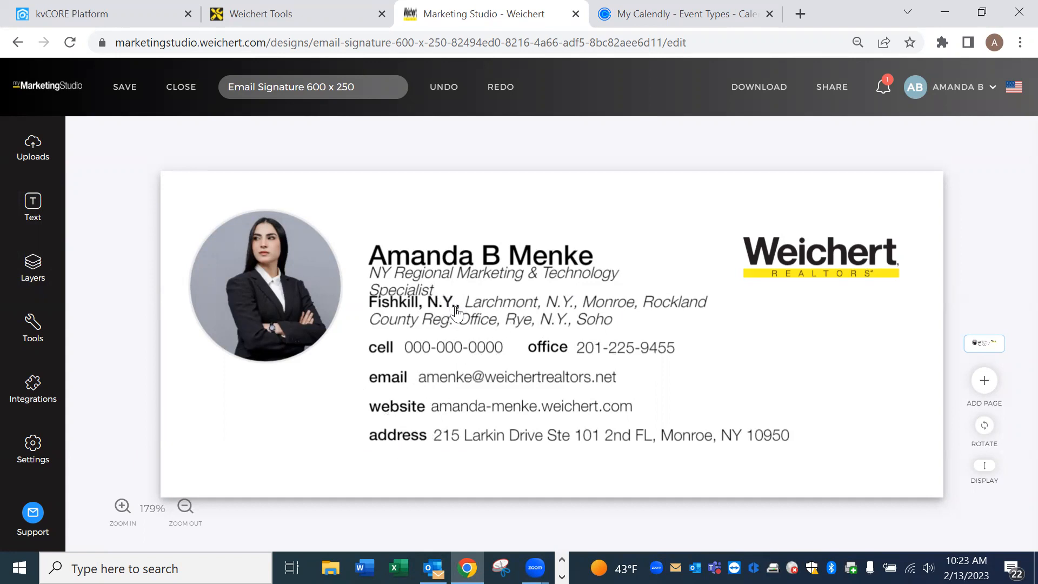
left_click(499, 354)
left_click(503, 348)
left_click_drag(504, 347, 409, 345)
left_click(431, 347)
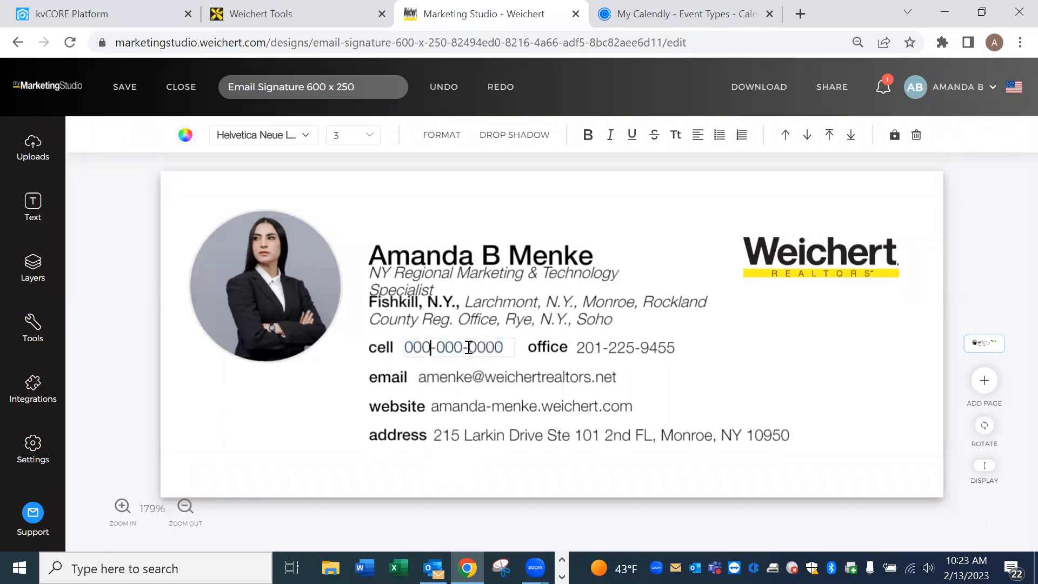
left_click_drag(497, 347, 404, 346)
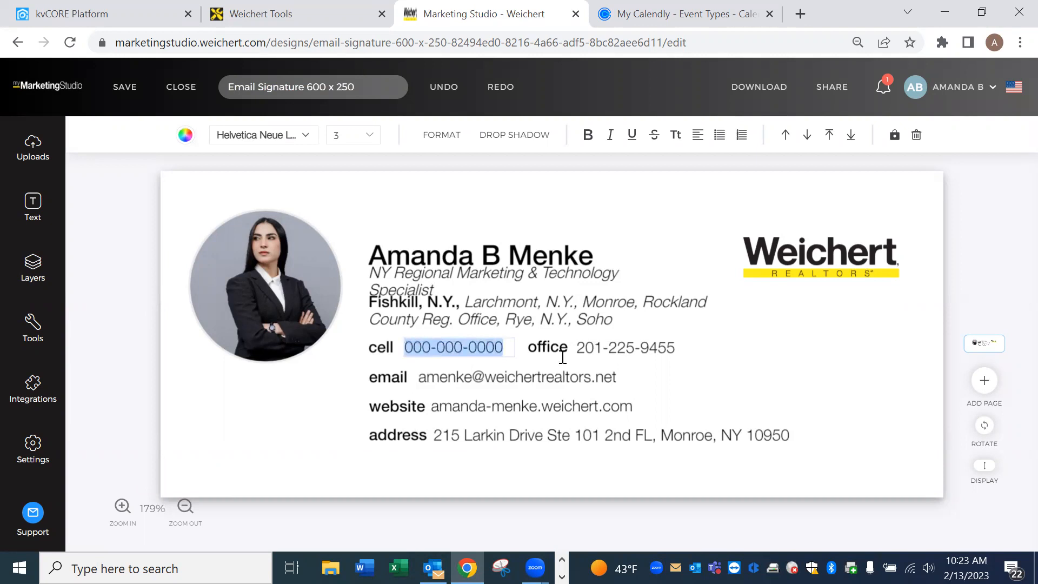
left_click(619, 352)
left_click(481, 349)
left_click(495, 349)
left_click_drag(505, 347, 408, 343)
type("123-45")
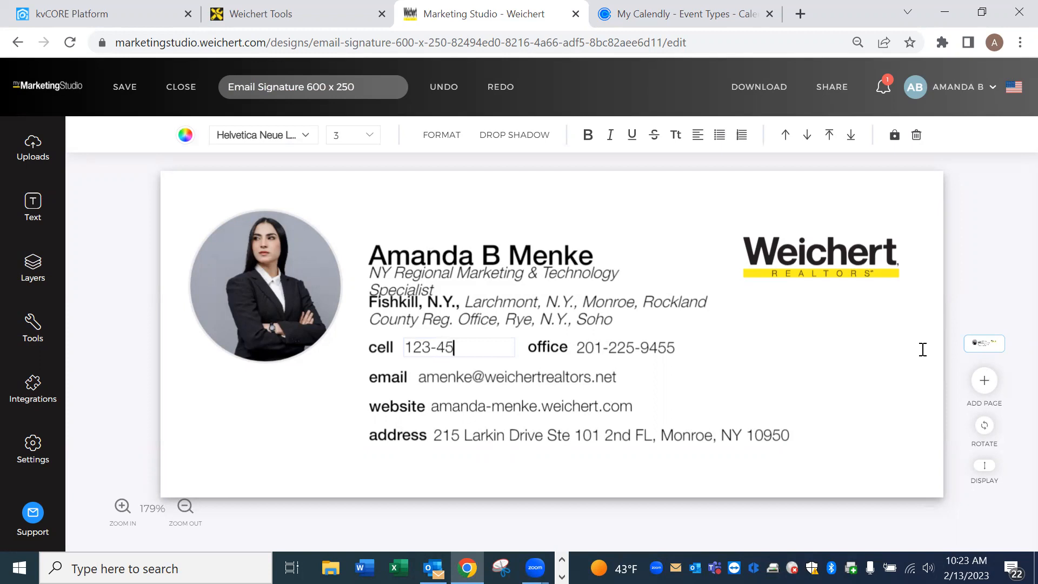
type("6-7890")
left_click(709, 377)
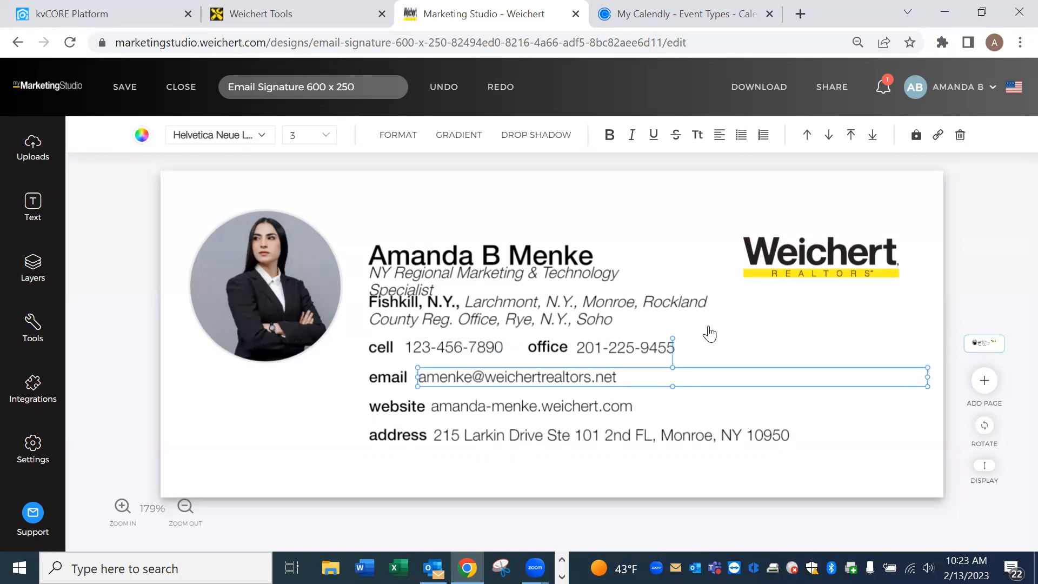
Nudge the Fishkill location text box slightly lower in the signature.
left_click(460, 293)
left_click(481, 324)
left_click_drag(482, 323, 482, 308)
left_click(511, 287)
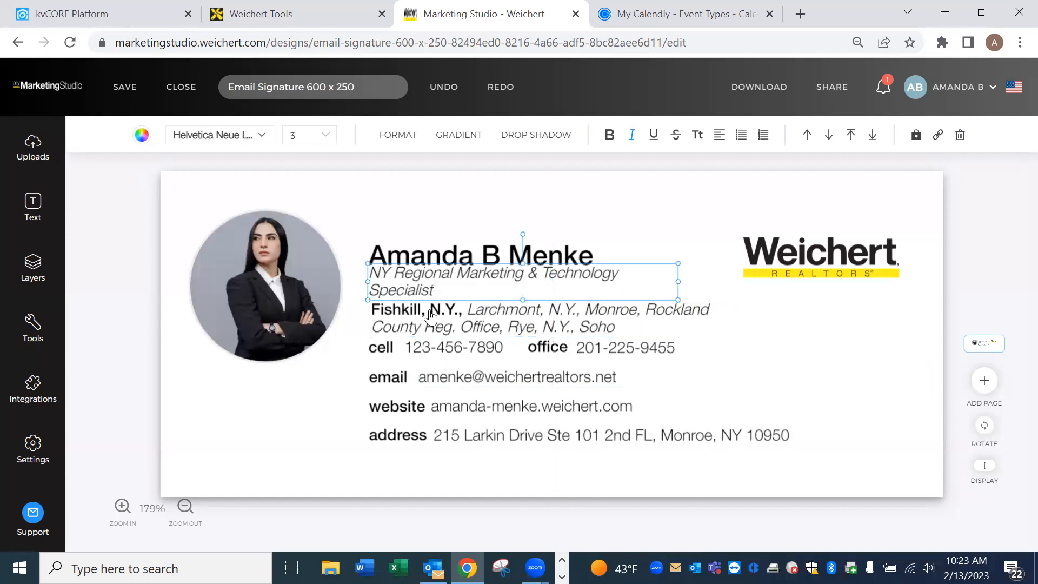
left_click(685, 198)
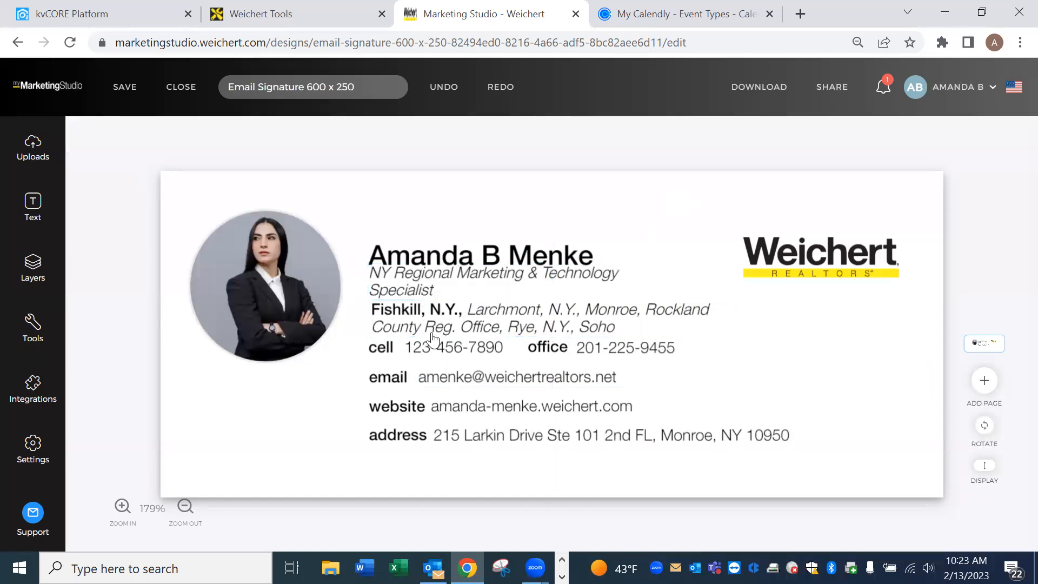
left_click(579, 324)
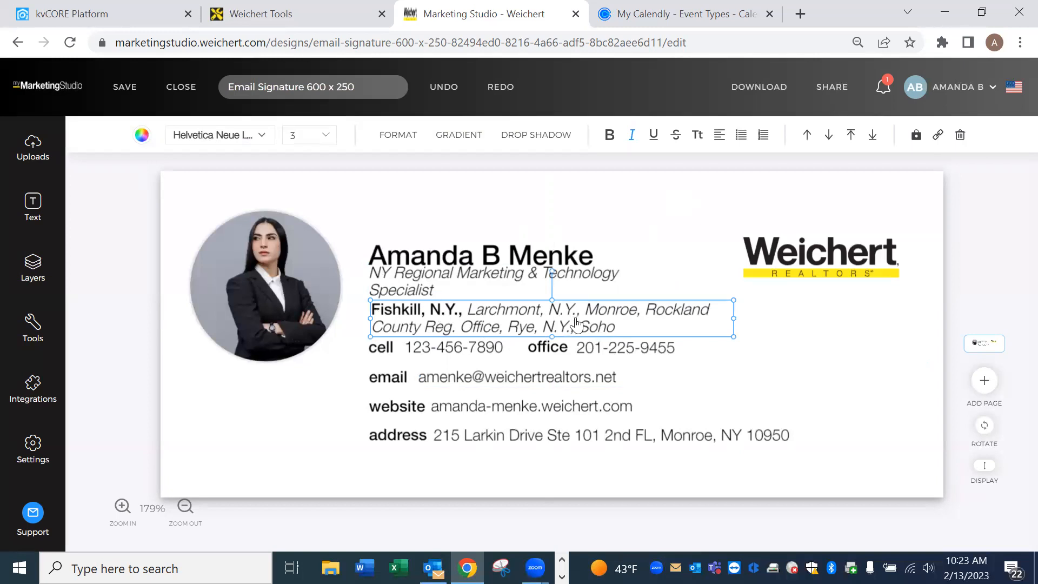
left_click(429, 292)
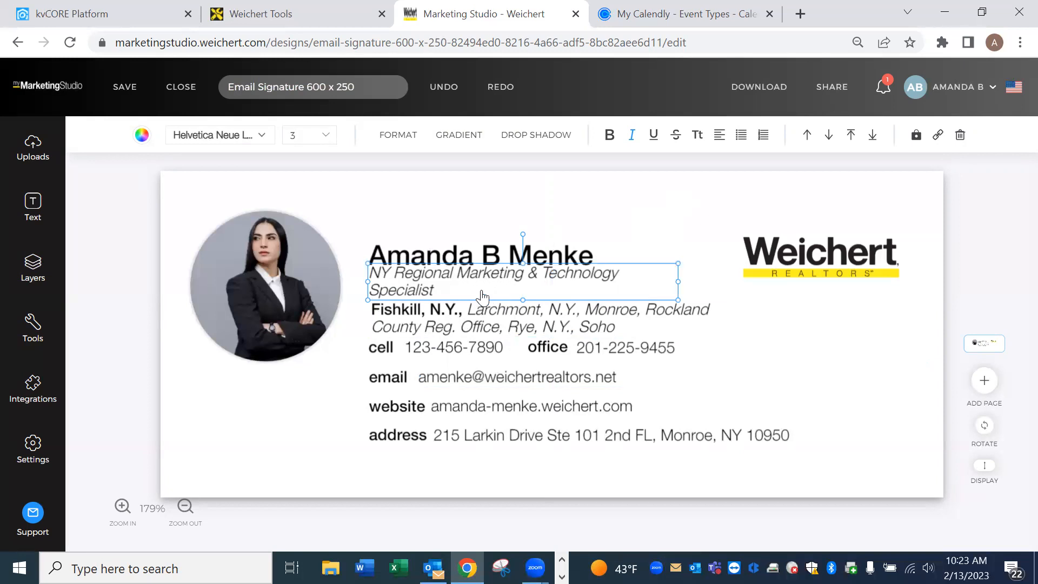
left_click(656, 205)
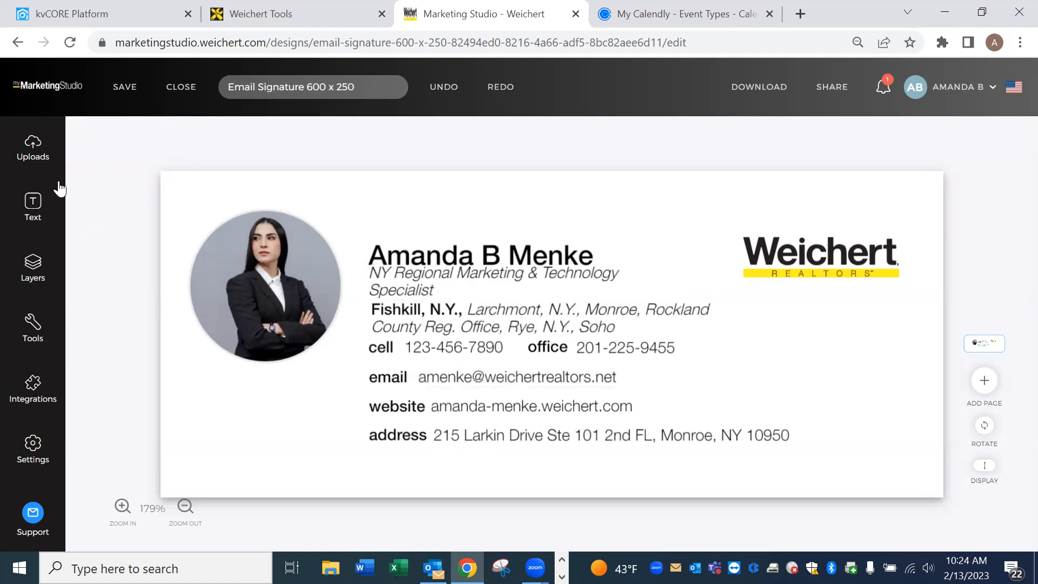
left_click(263, 299)
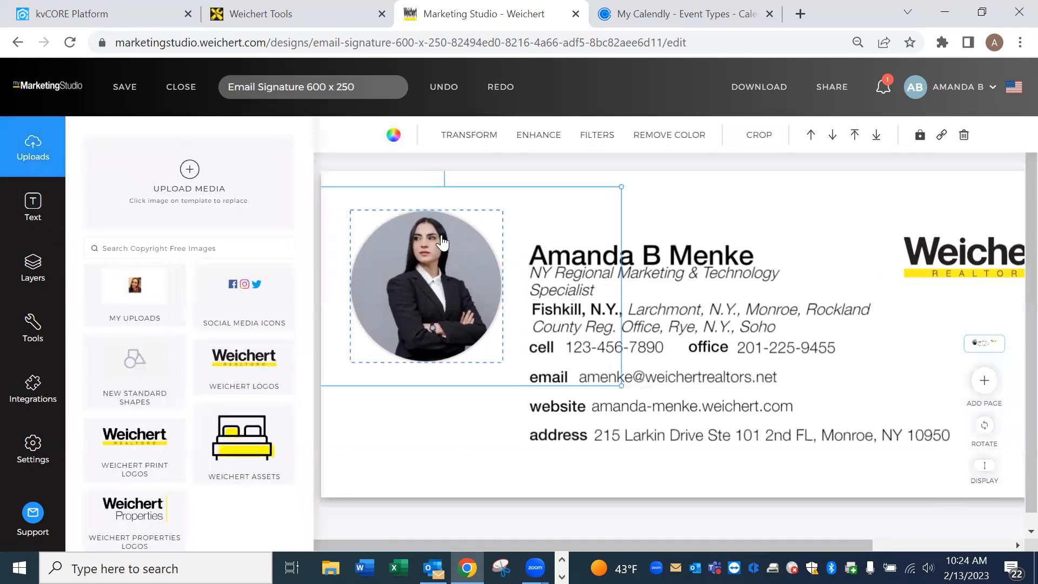
Replace the stock profile photo with the agent's uploaded headshot from My Uploads.
left_click(175, 295)
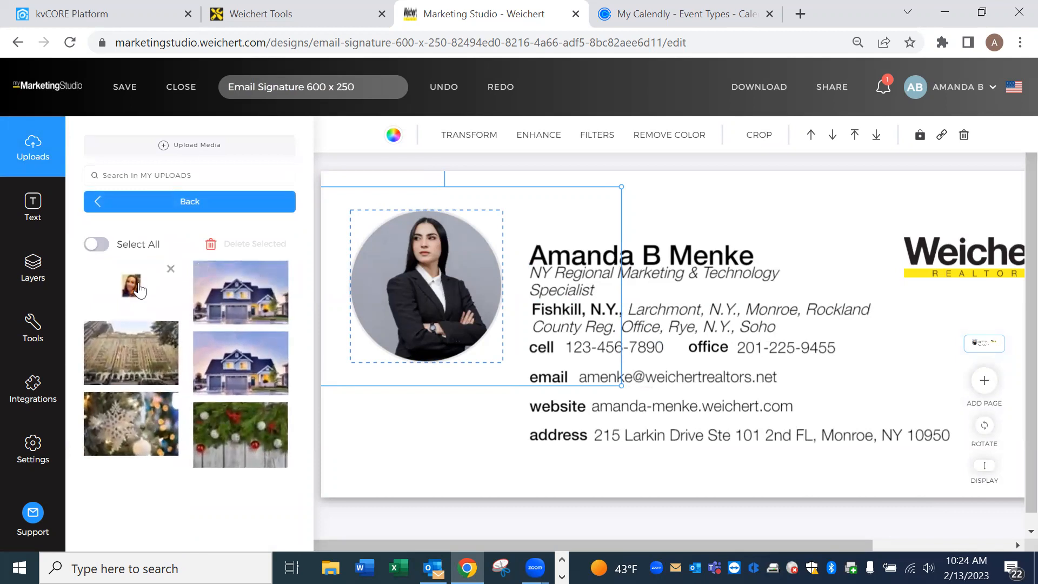
left_click(136, 292)
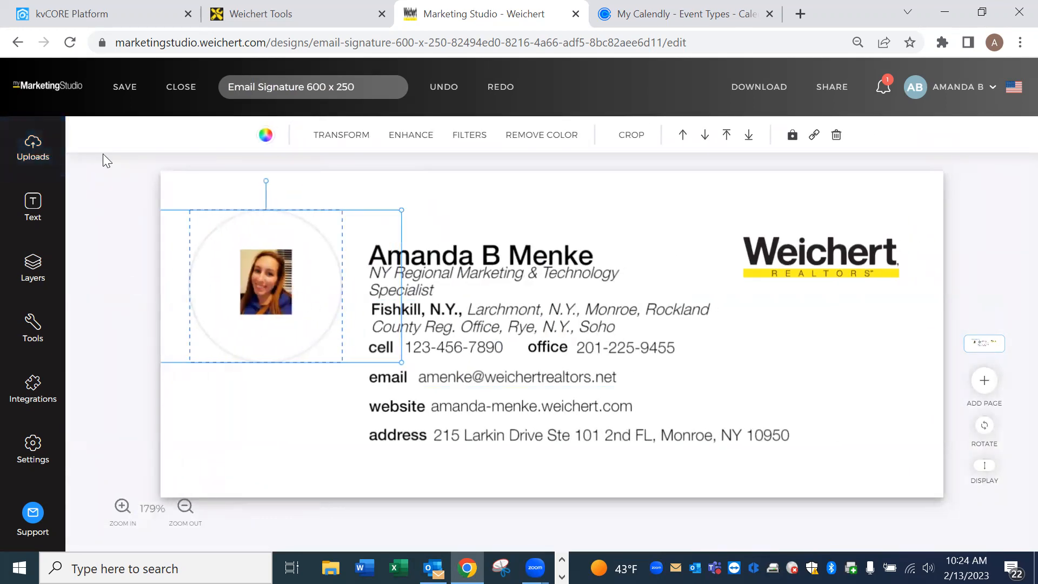
left_click(34, 149)
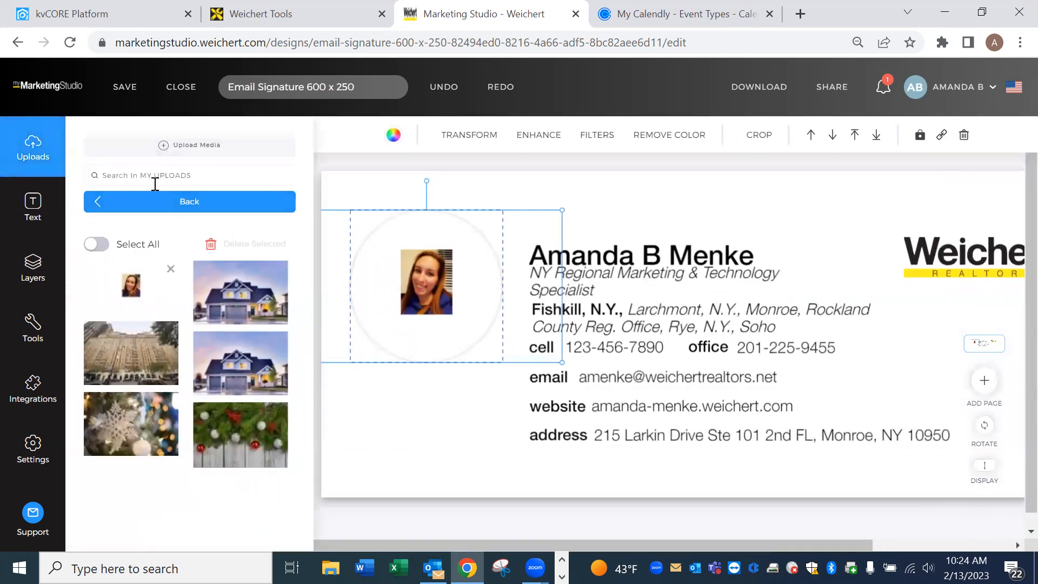
left_click(120, 203)
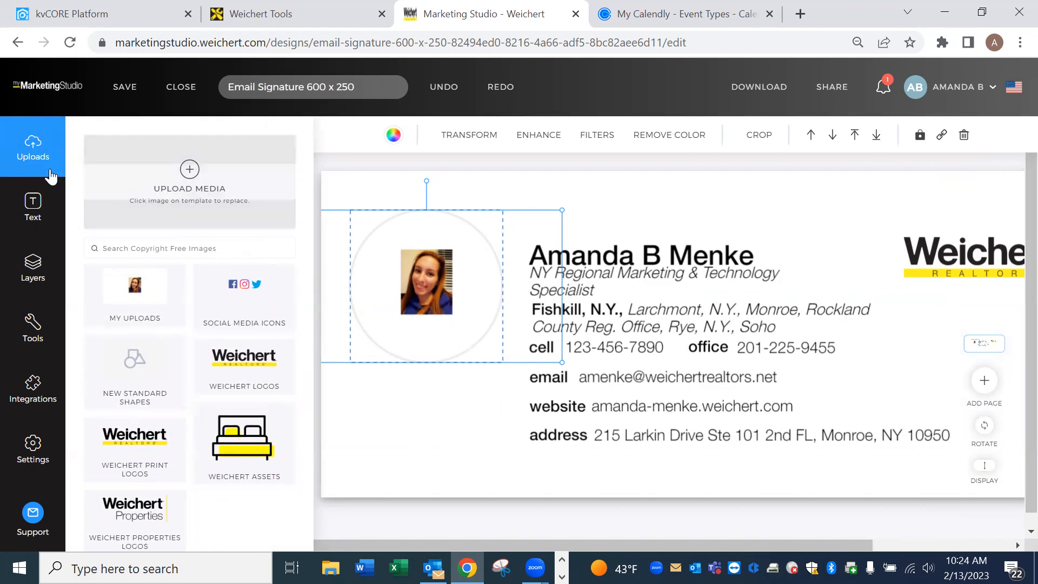
left_click(32, 146)
left_click(871, 428)
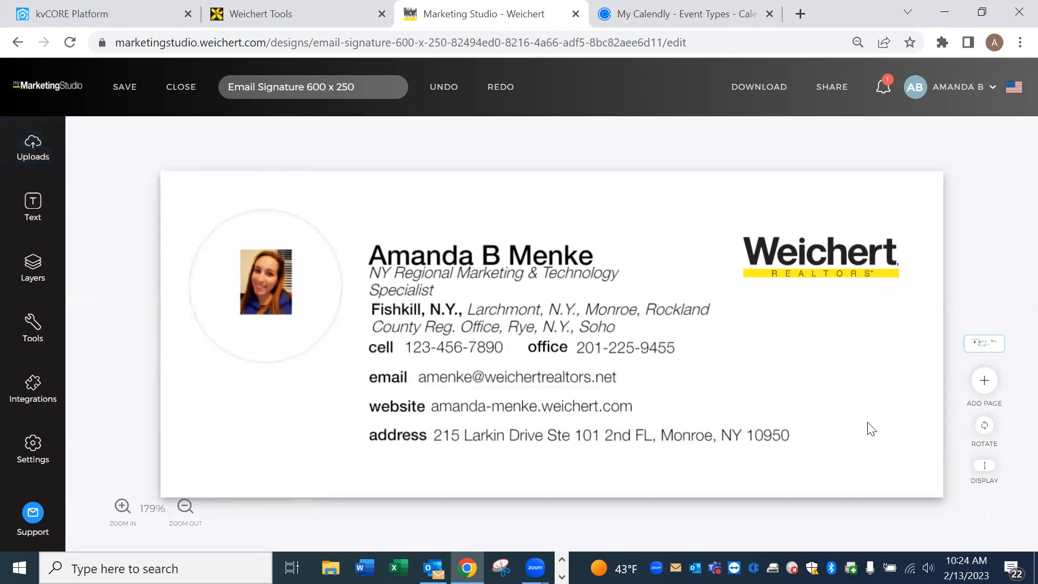
left_click(782, 92)
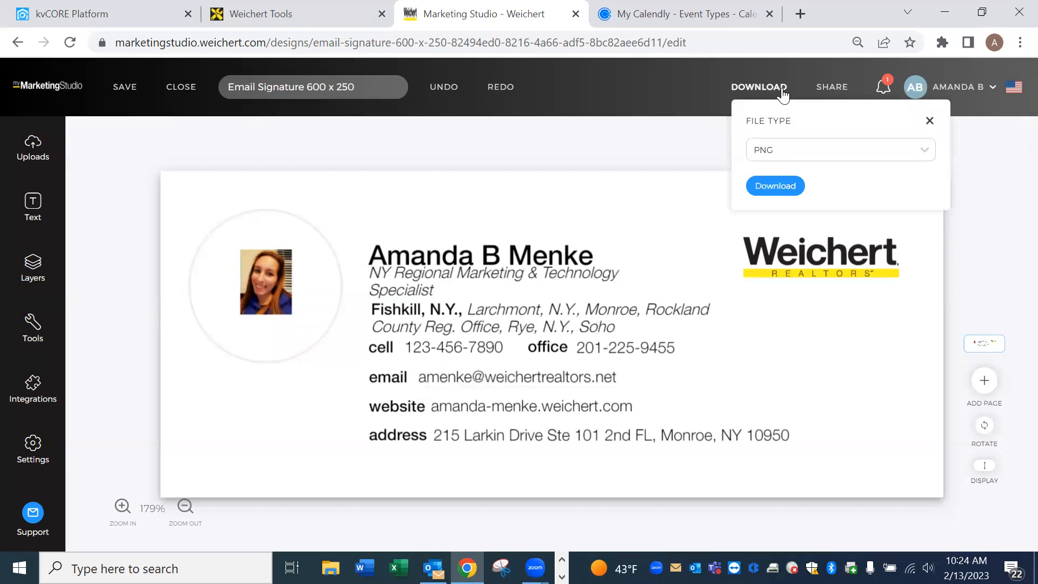
Download the signature as a PNG, continuing past spell check, then return to kvCORE Platform.
left_click(775, 186)
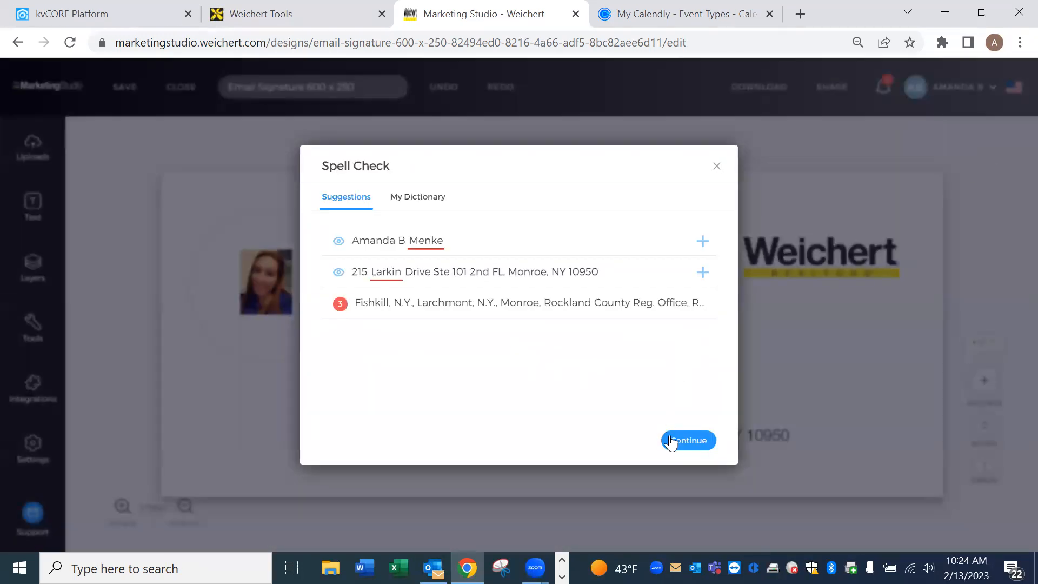
left_click(692, 441)
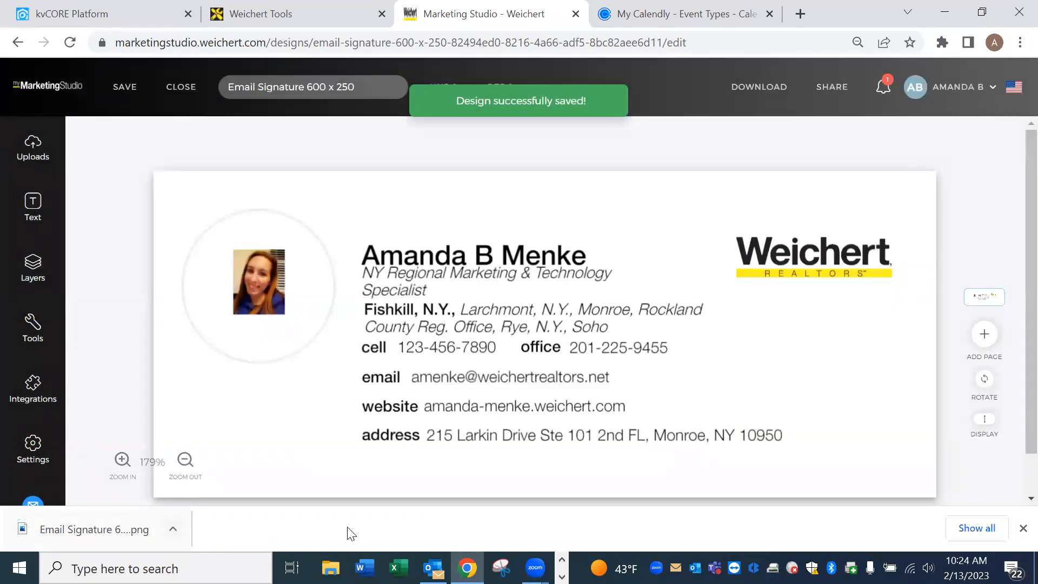
left_click(1023, 529)
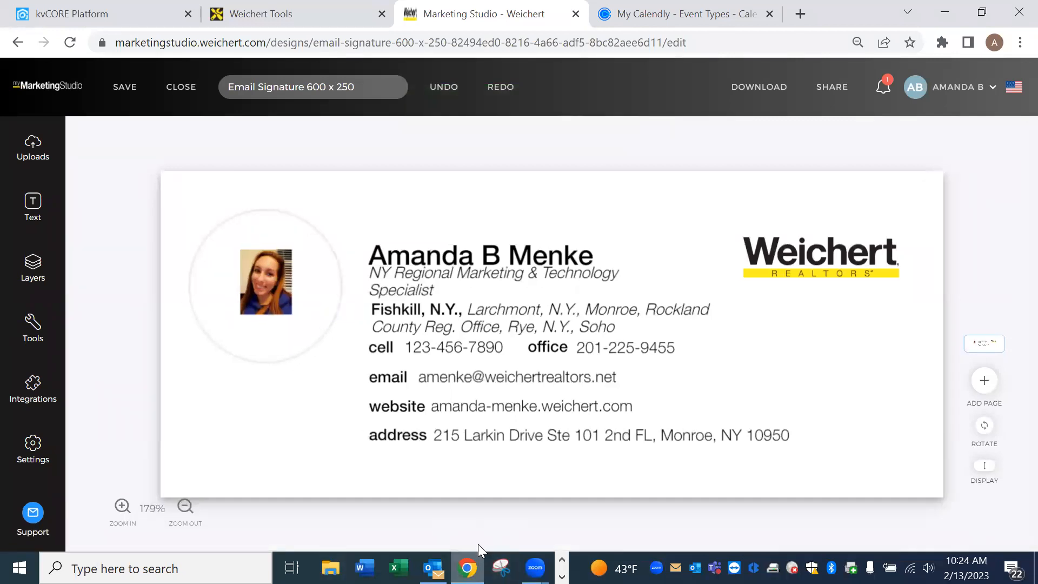
left_click(101, 7)
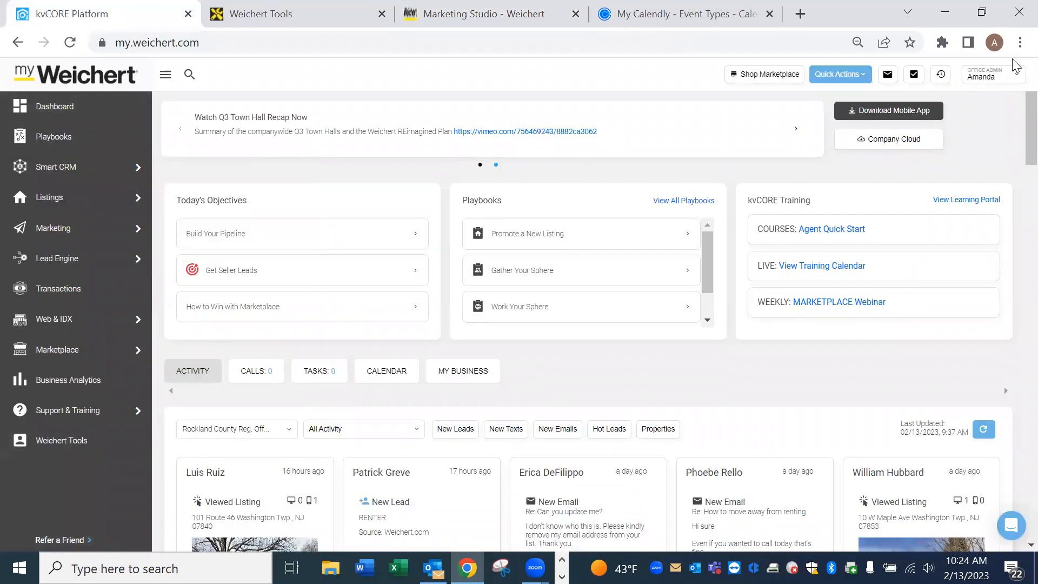
Open the agent profile from the account menu and switch it to edit mode.
left_click(1018, 81)
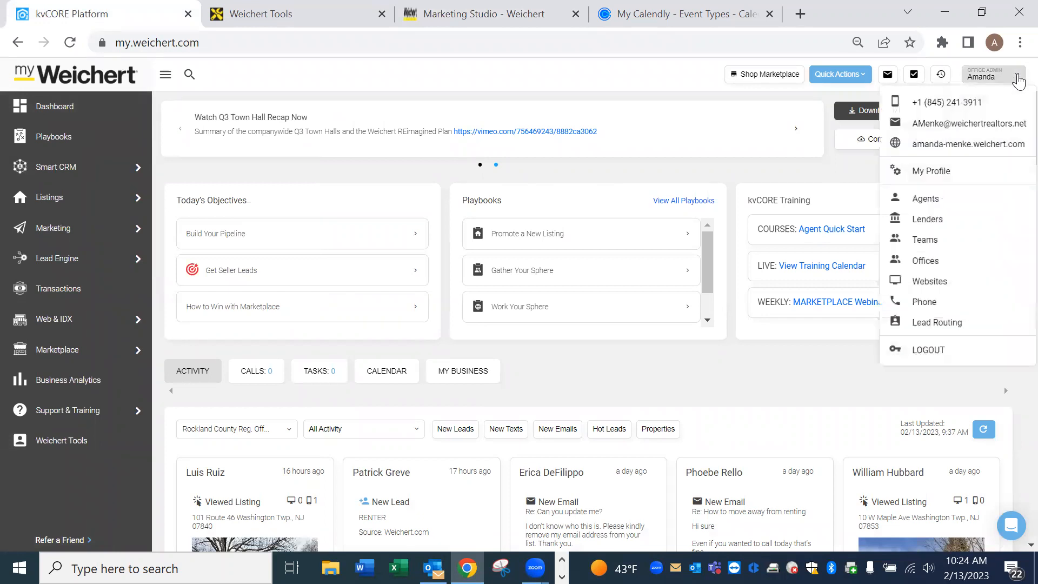
left_click(950, 174)
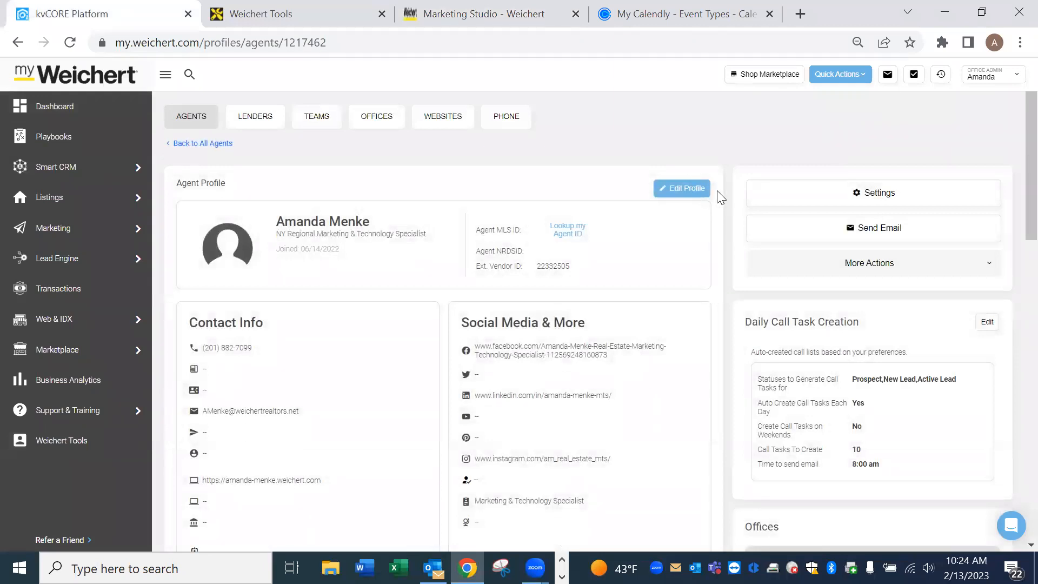
left_click(686, 189)
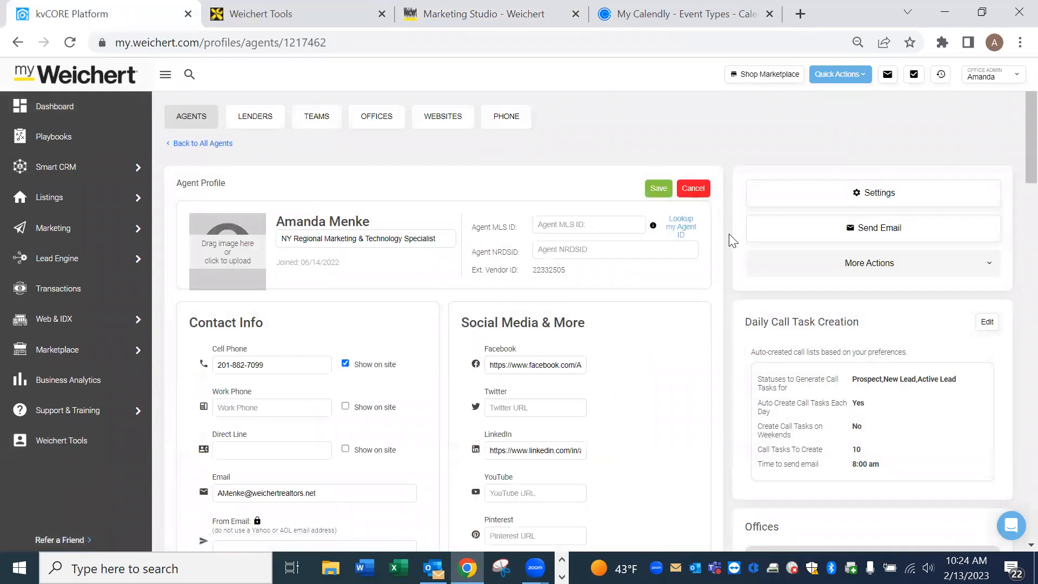
Select and delete all the old content in the Signature editor.
scroll(729, 233, "down", 10)
scroll(729, 233, "down", 10)
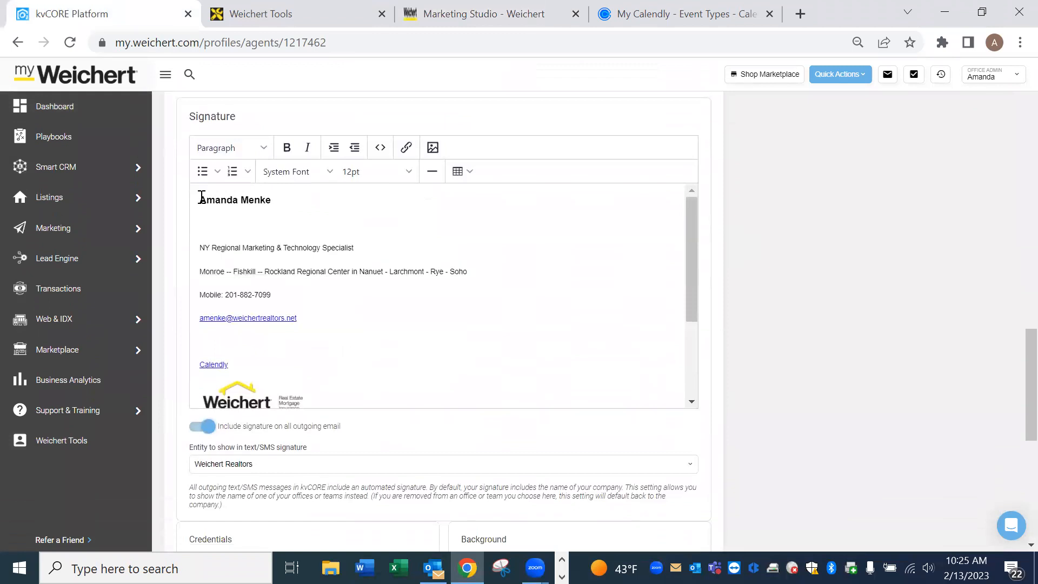
mouse_move(200, 198)
left_mouse_down()
mouse_move(297, 244)
mouse_move(407, 447)
left_mouse_up()
key("BackSpace")
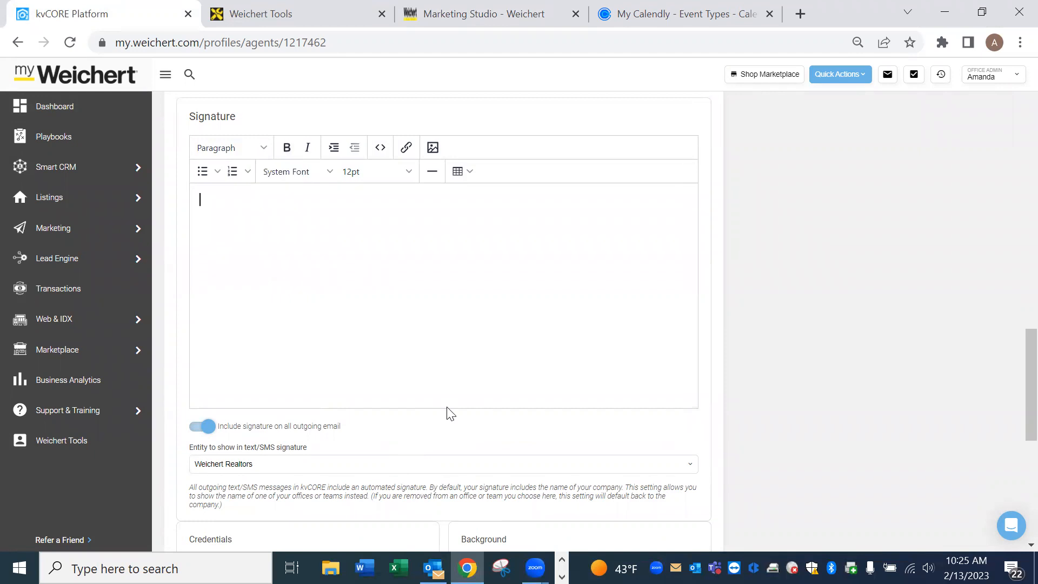
Upload 'Email Signature 600 x 250-0' from Downloads into the profile signature at 600 by 250.
left_click(437, 148)
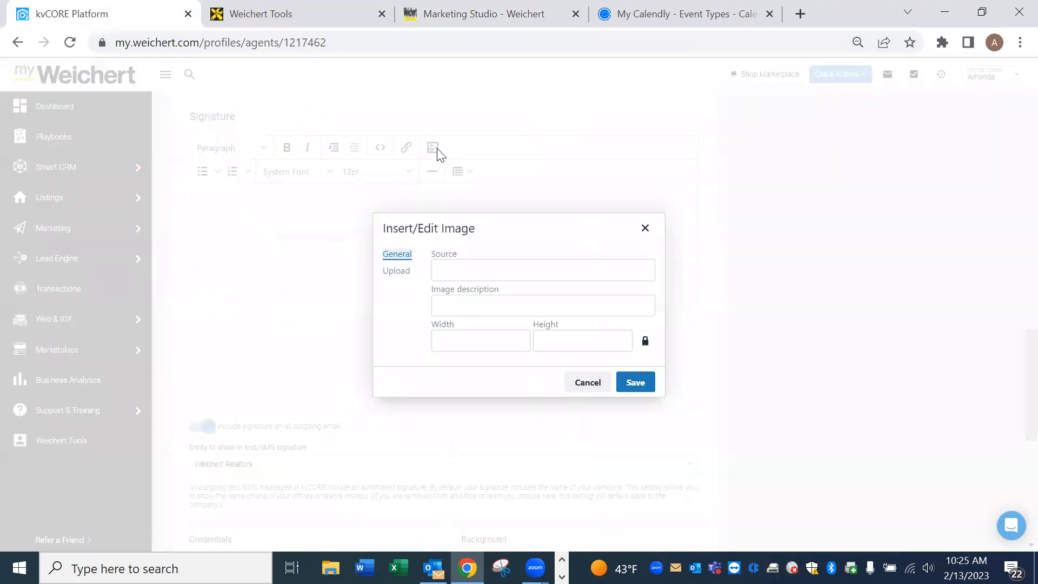
left_click(401, 276)
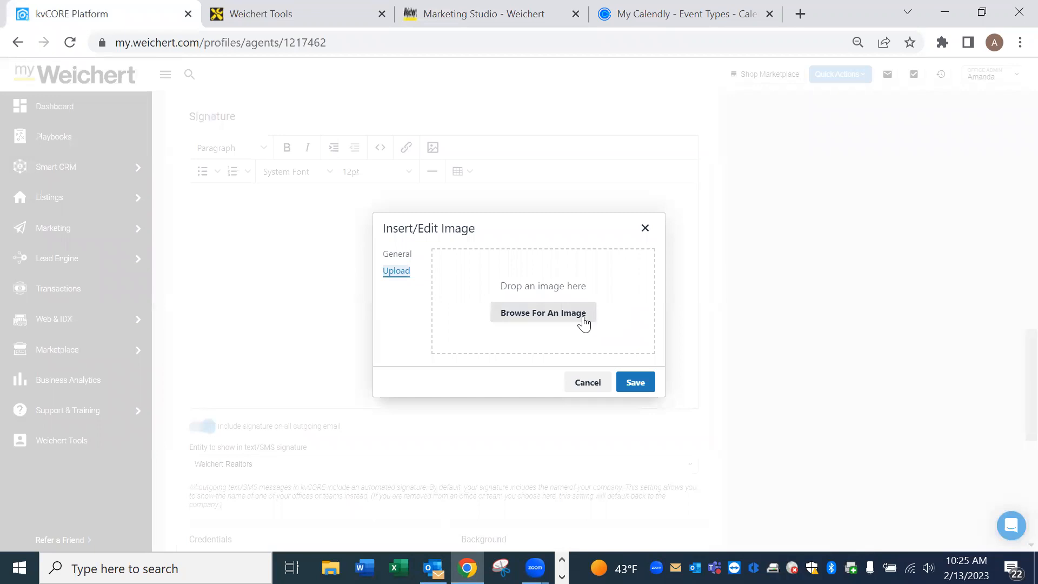
left_click(564, 311)
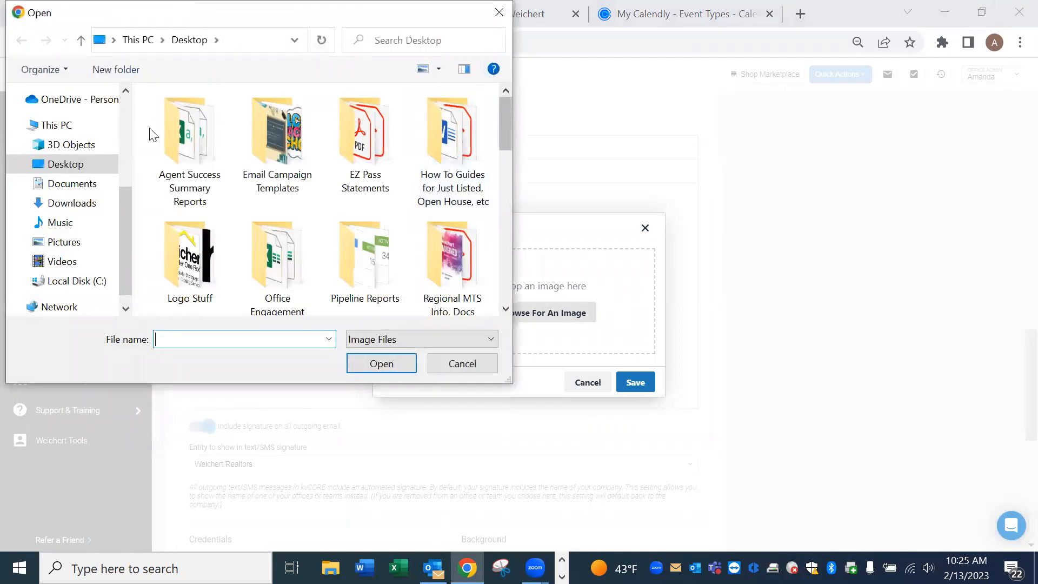
left_click(73, 204)
left_click(237, 143)
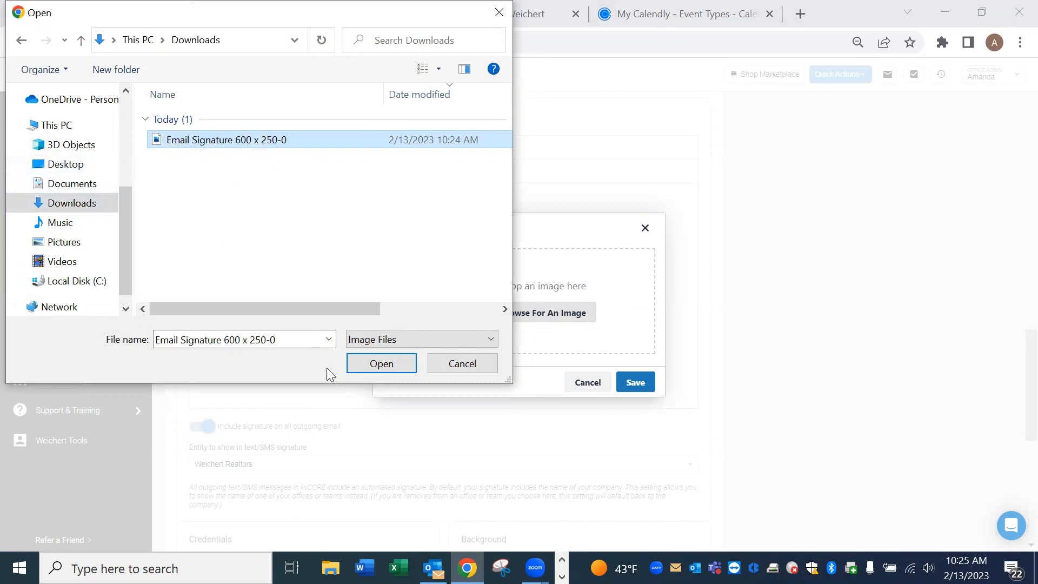
left_click(381, 364)
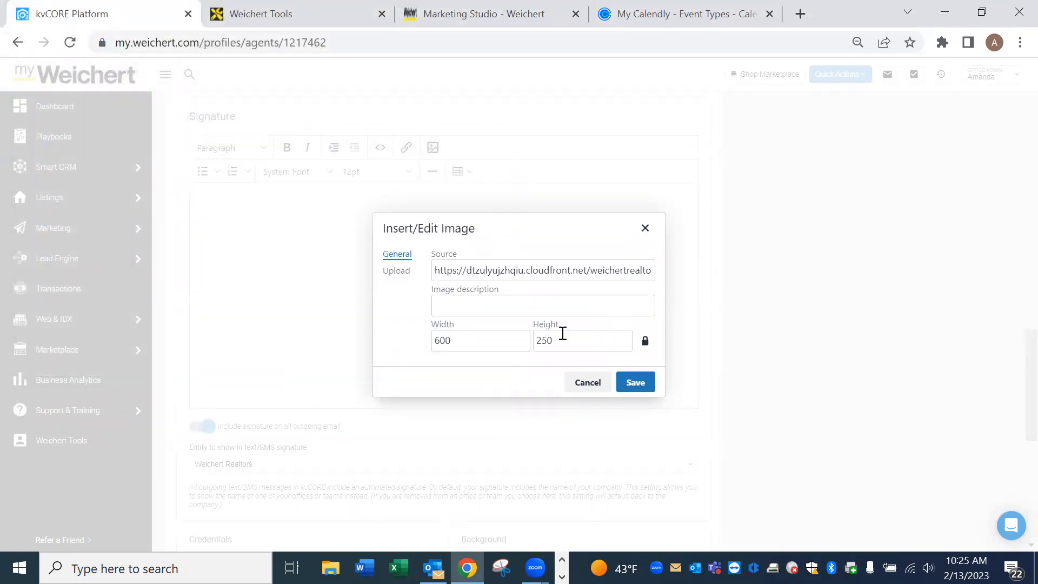
left_click(642, 391)
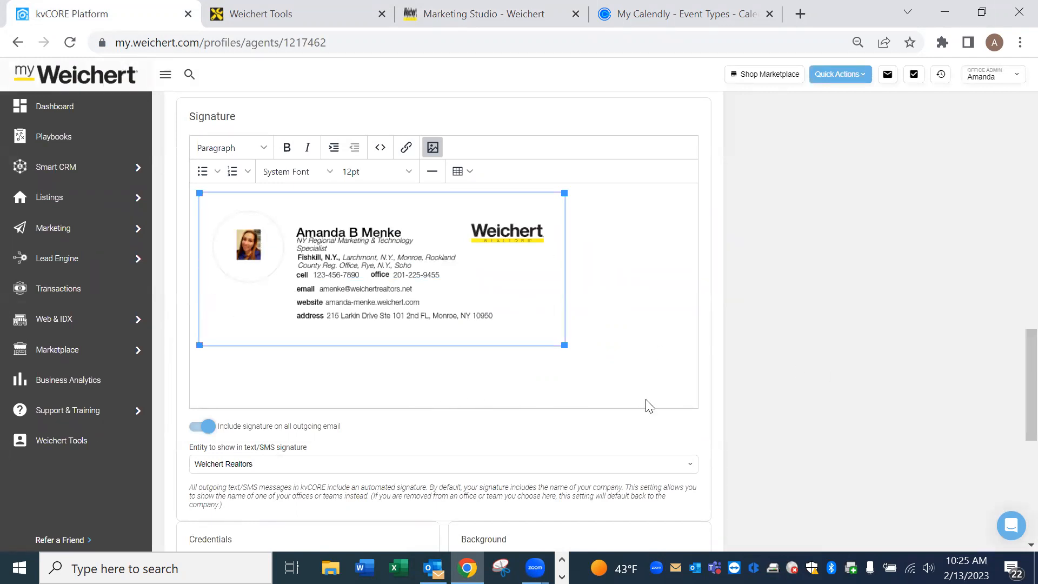
scroll(711, 330, "up", 2)
scroll(712, 330, "up", 10)
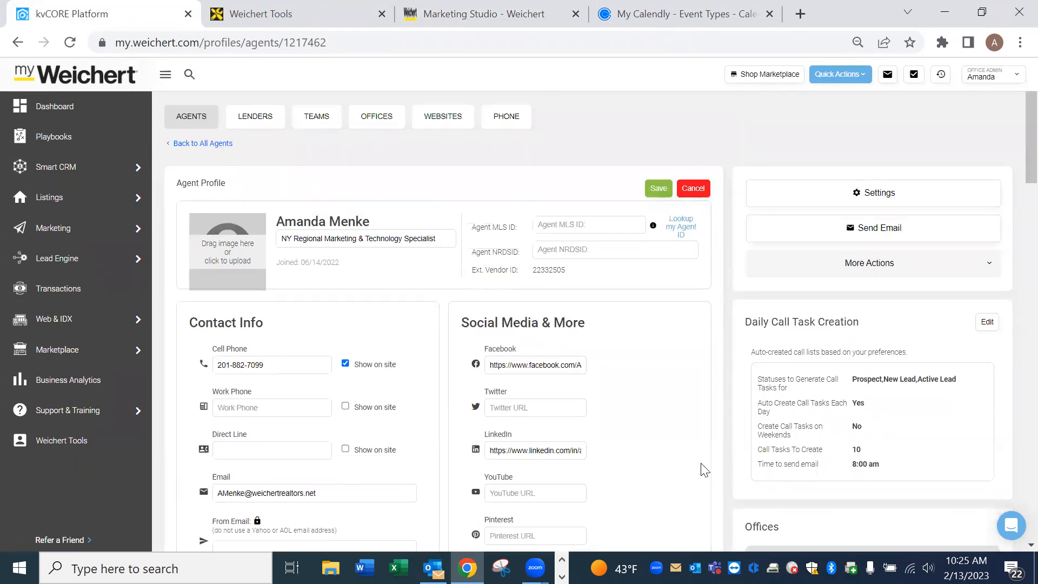
Check the new signature image, re-maximize the browser and switch to the Weichert Tools page.
scroll(725, 476, "down", 10)
scroll(743, 454, "down", 8)
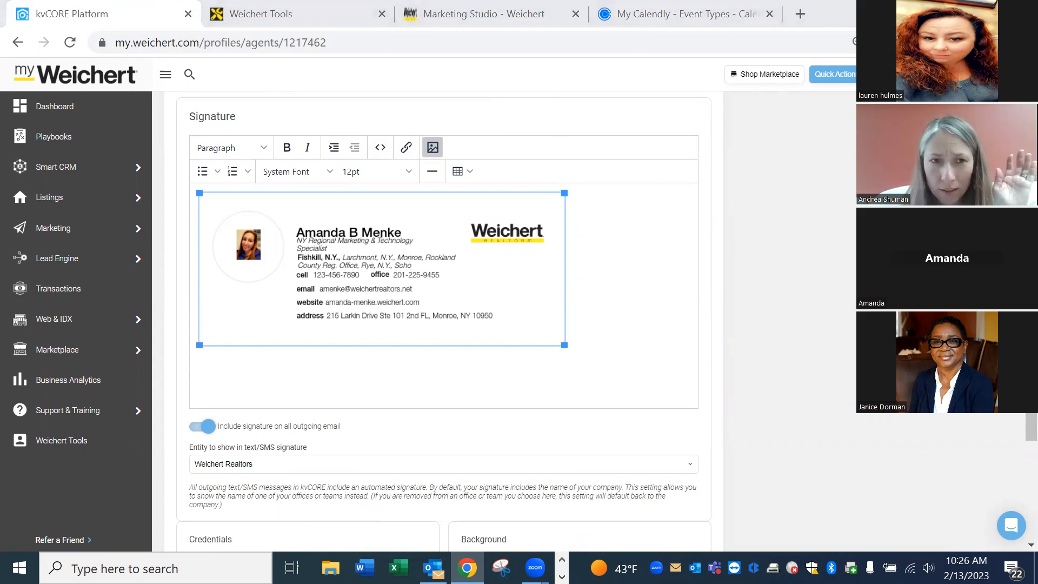
left_click(983, 10)
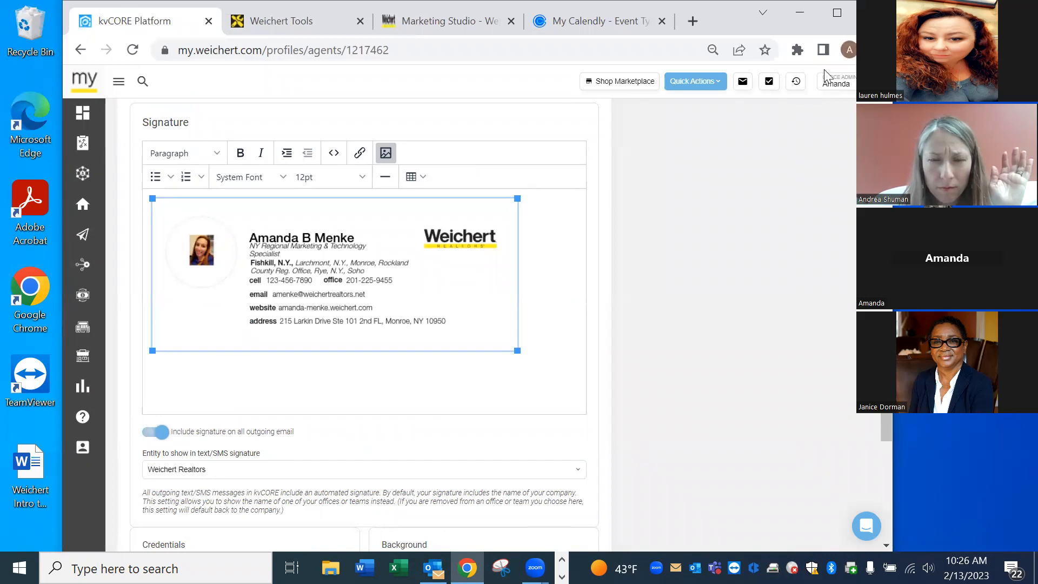
left_click(450, 21)
left_click(839, 86)
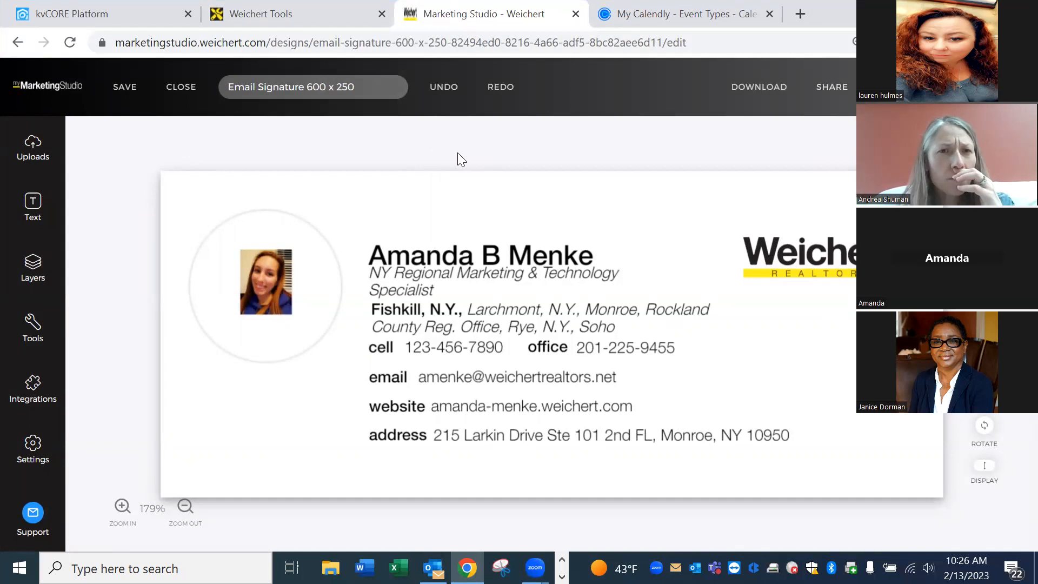
left_click(327, 25)
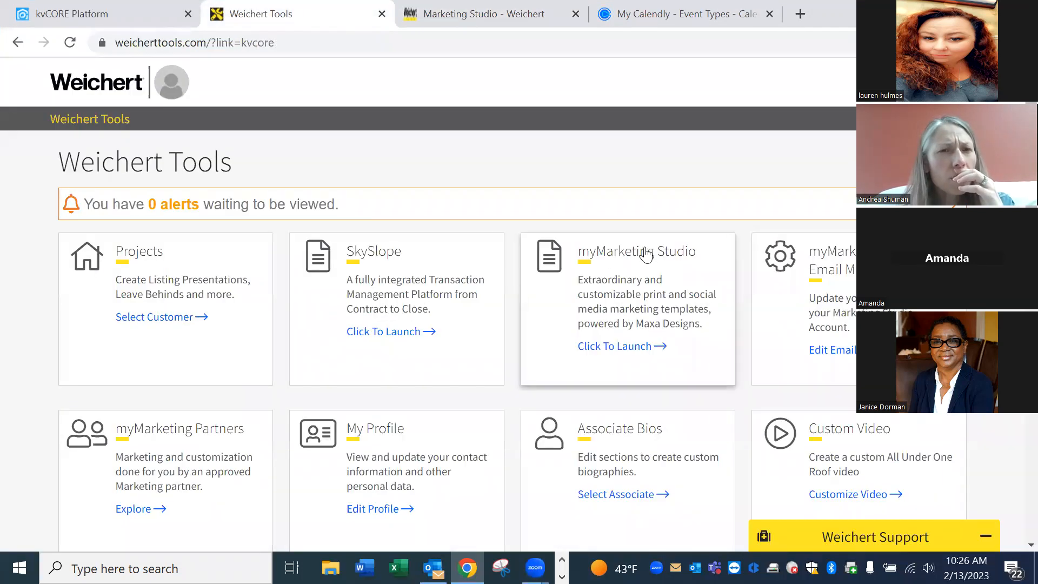
Close the saved signature design and search templates for email signature, listing 18 results.
left_click(505, 24)
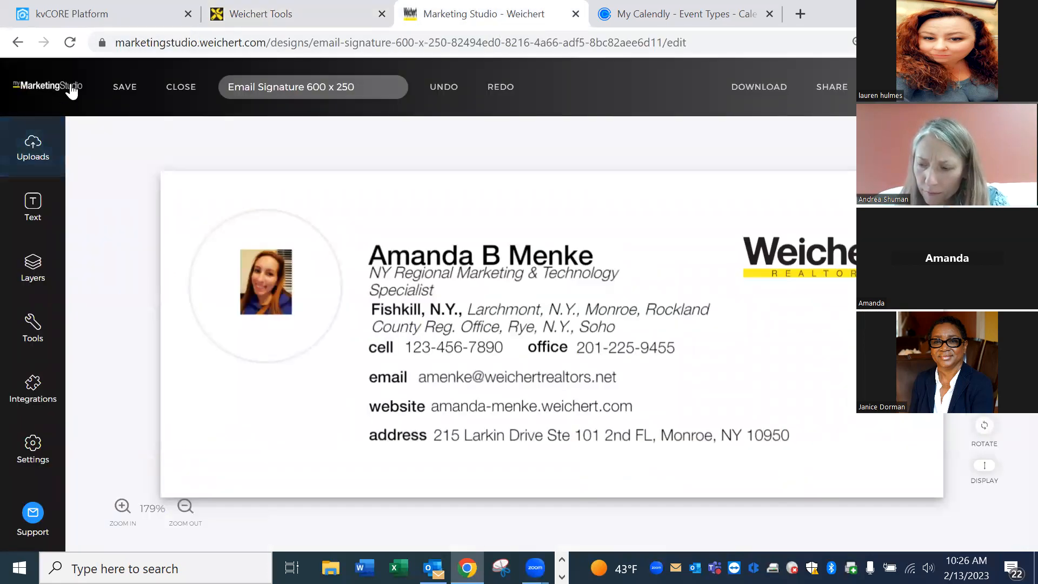
left_click(185, 93)
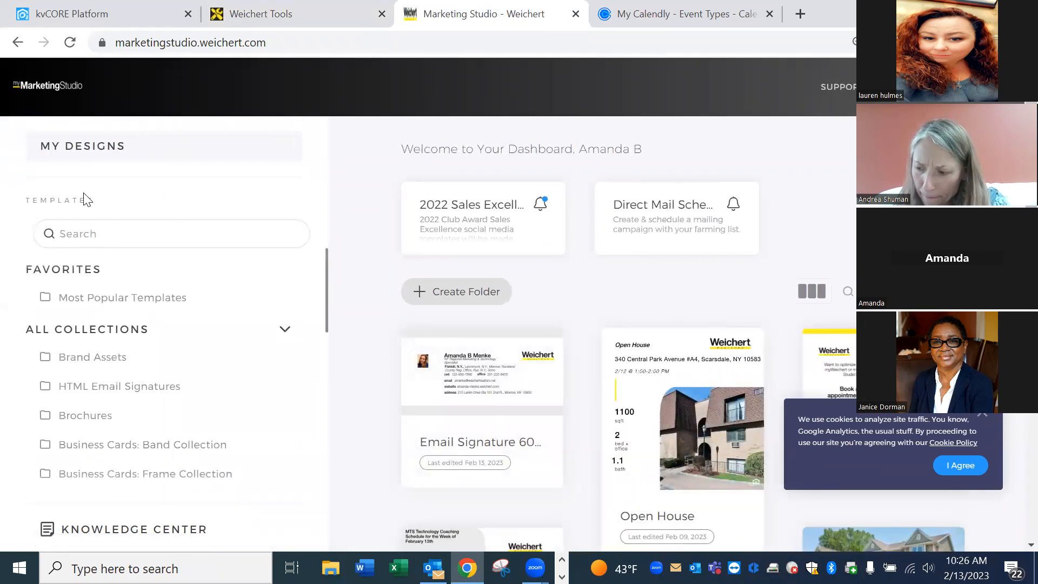
left_click(99, 232)
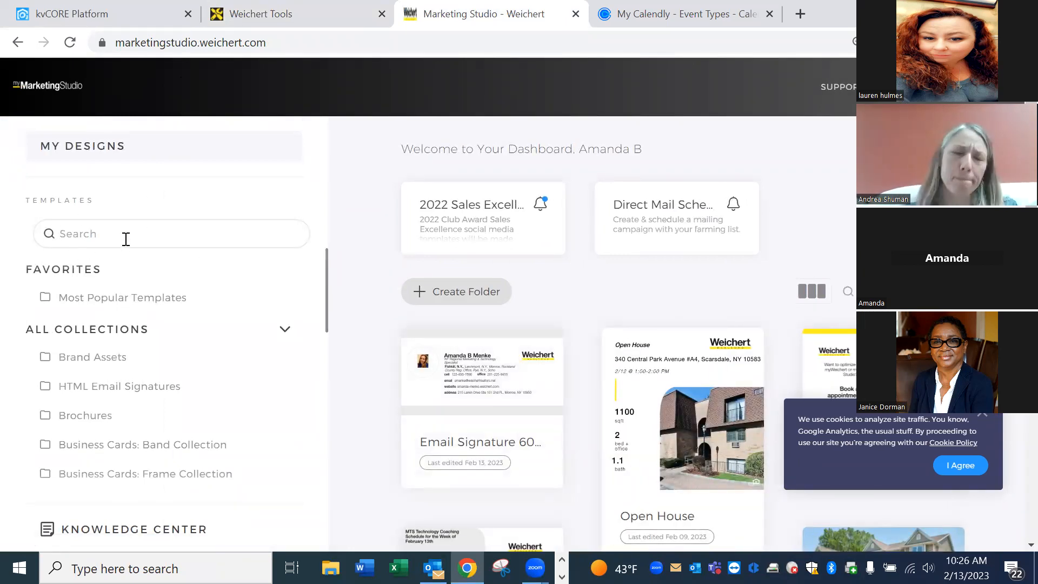
type("email signatures")
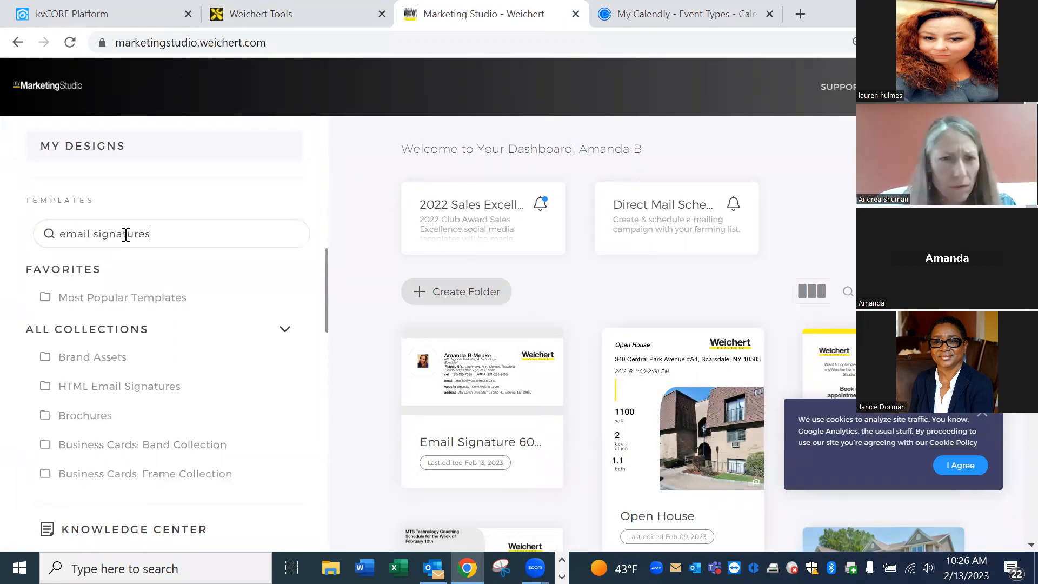
key("Return")
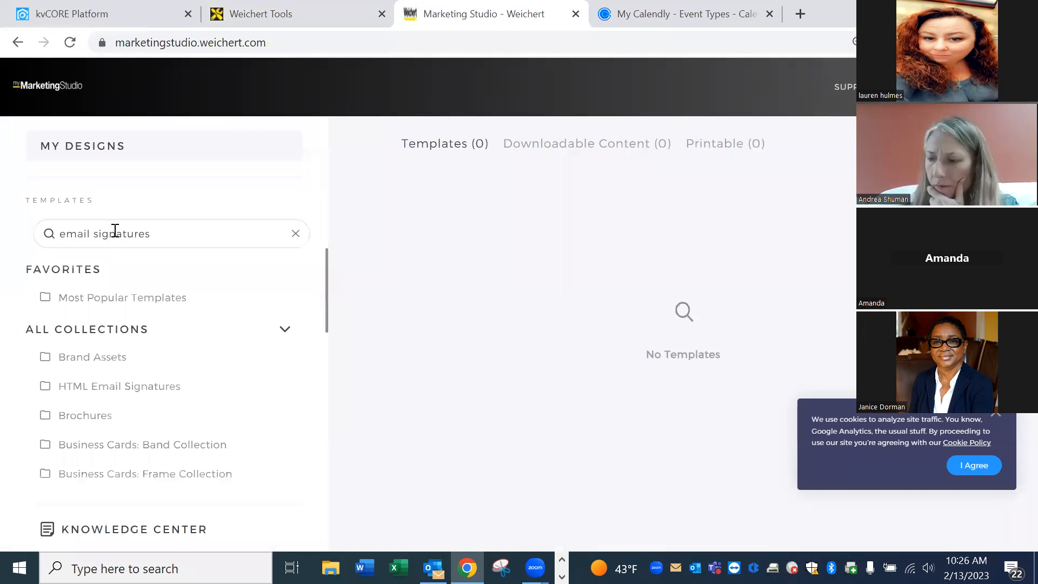
key("Return")
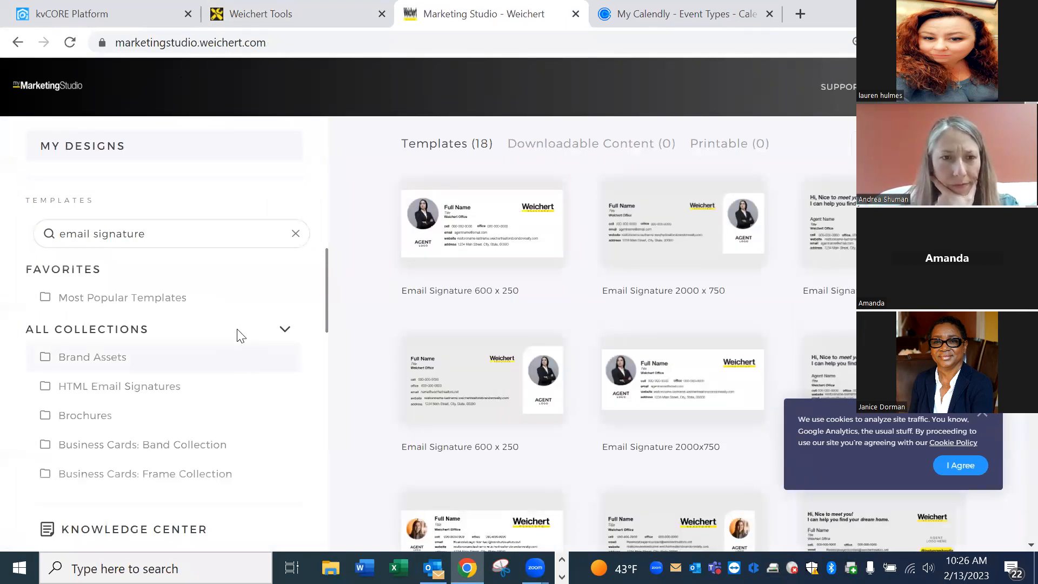
Dismiss the cookie banner and scroll the results to the three HTML Email Signature templates.
scroll(254, 357, "down", 5)
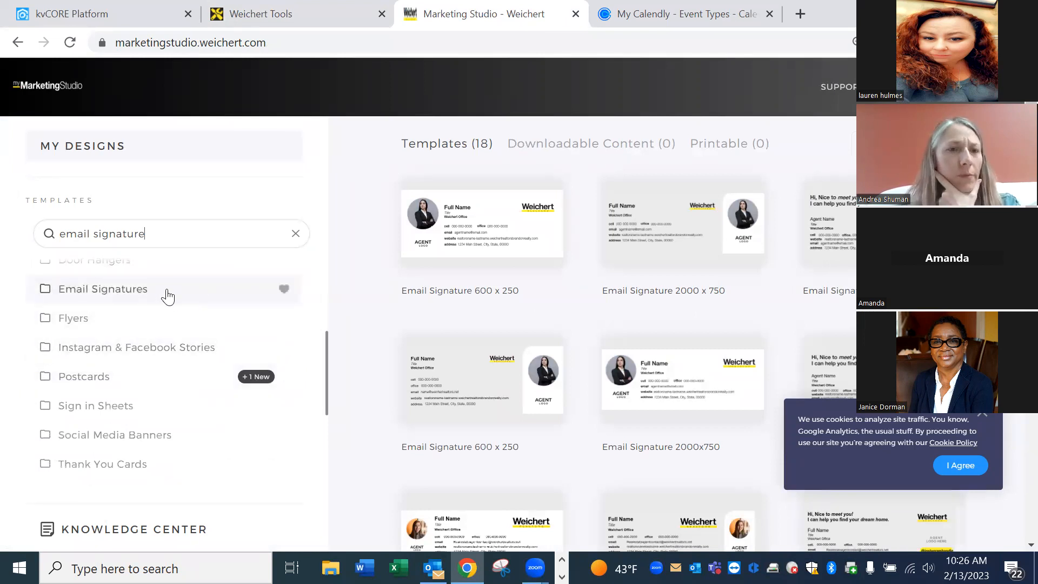
scroll(172, 325, "up", 3)
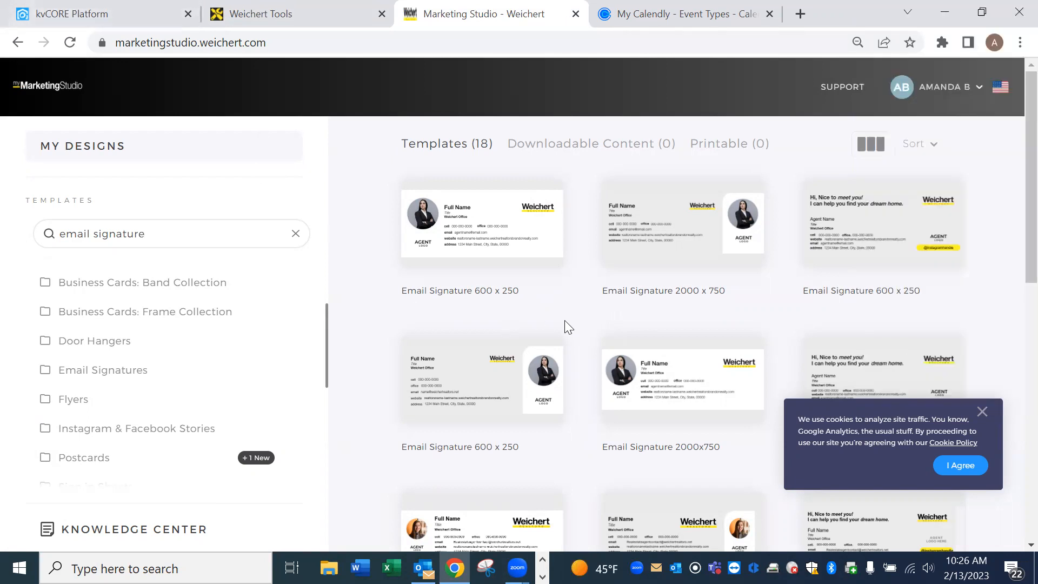
left_click(984, 410)
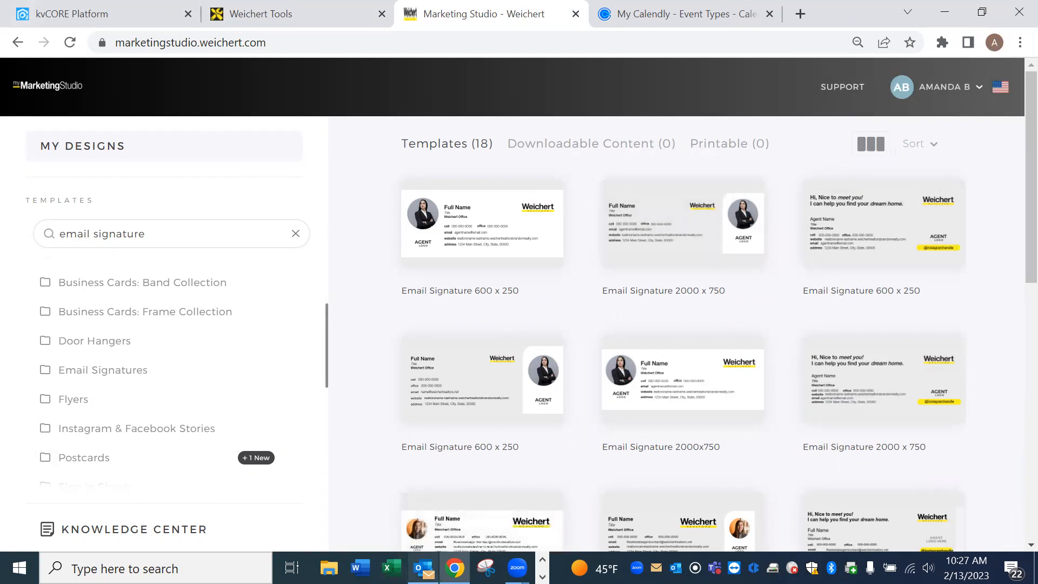
mouse_move(454, 568)
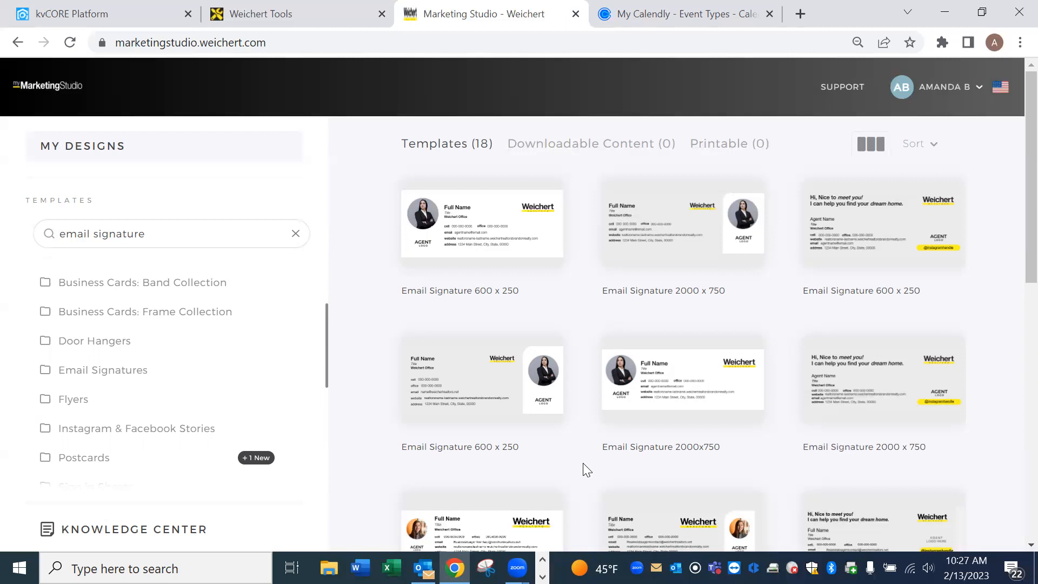
scroll(618, 408, "down", 5)
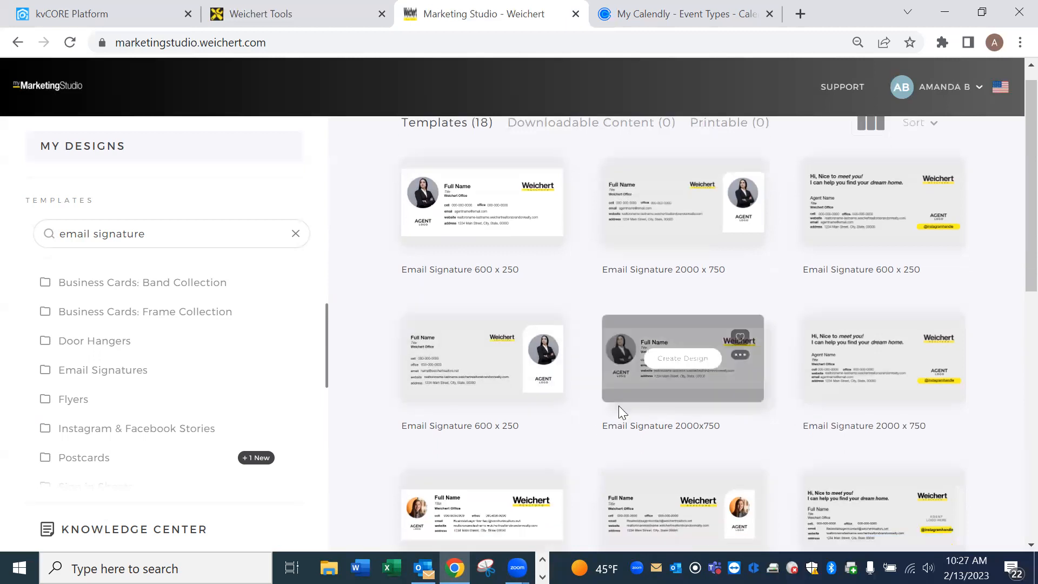
scroll(599, 349, "down", 3)
scroll(514, 303, "up", 3)
mouse_move(507, 313)
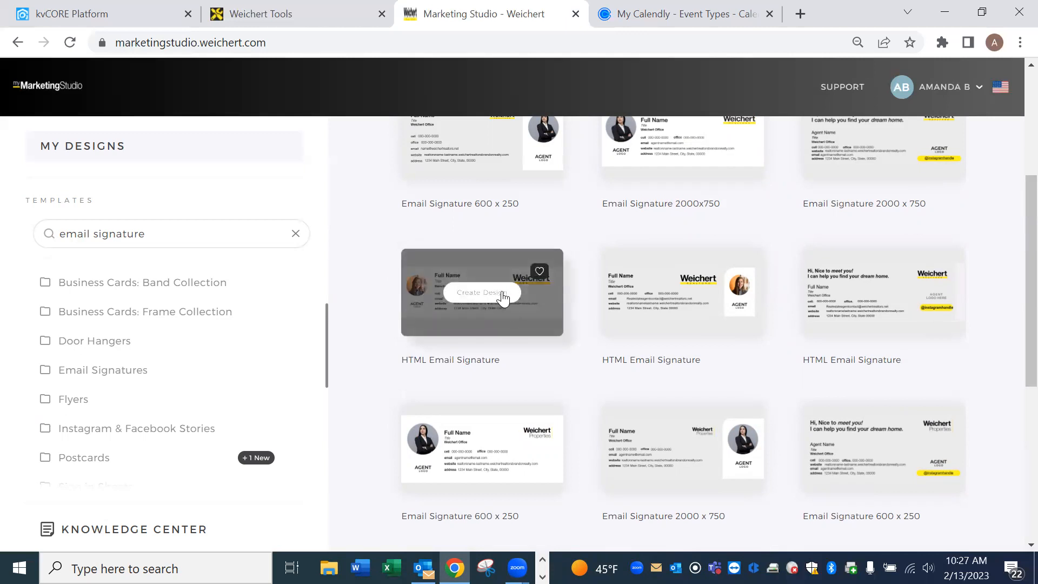
Preview the first HTML Email Signature template and create a new design from it.
left_click(505, 294)
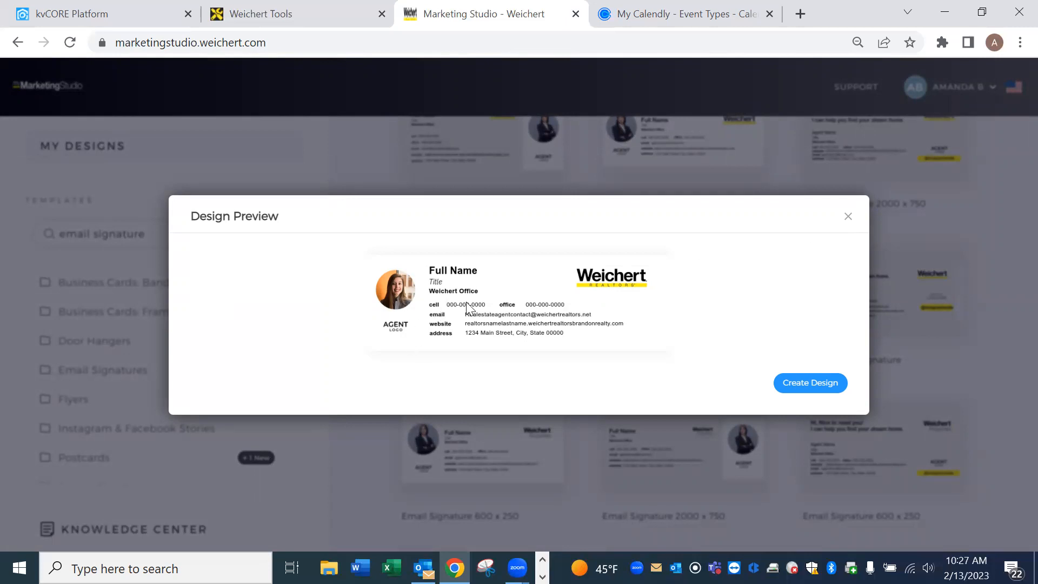
left_click(849, 220)
mouse_move(430, 338)
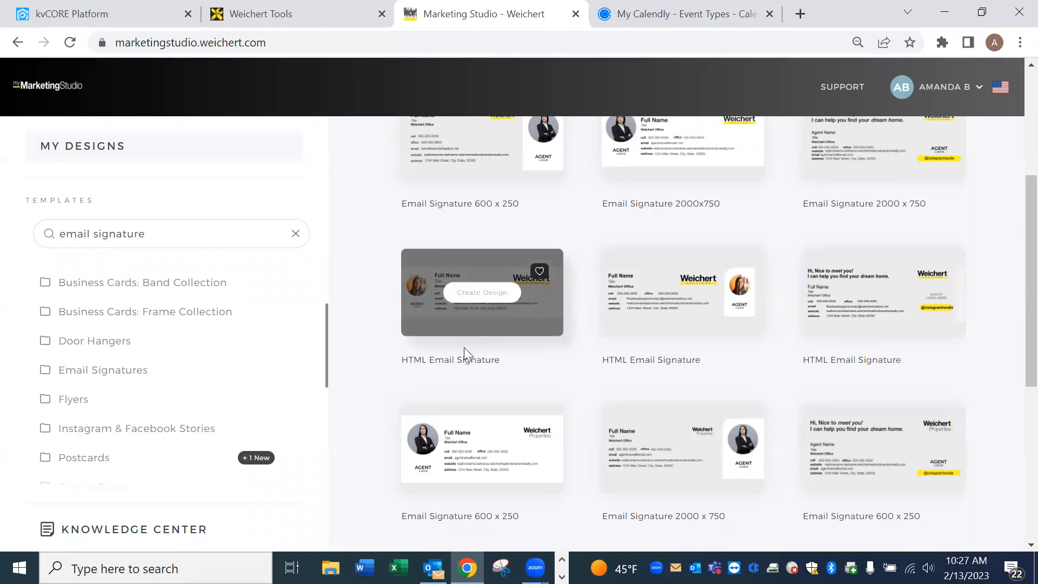
left_click(491, 293)
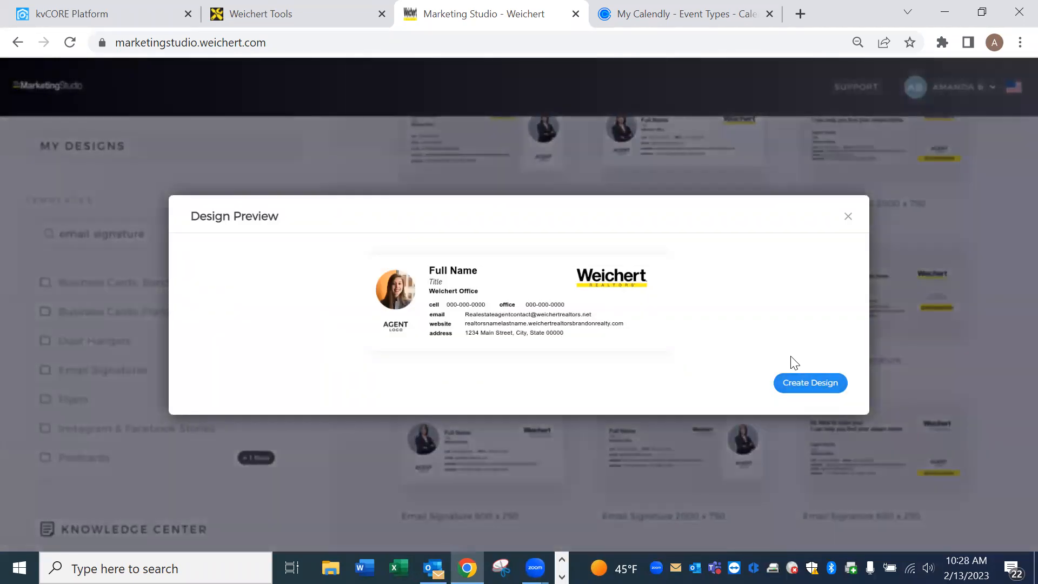
left_click(825, 388)
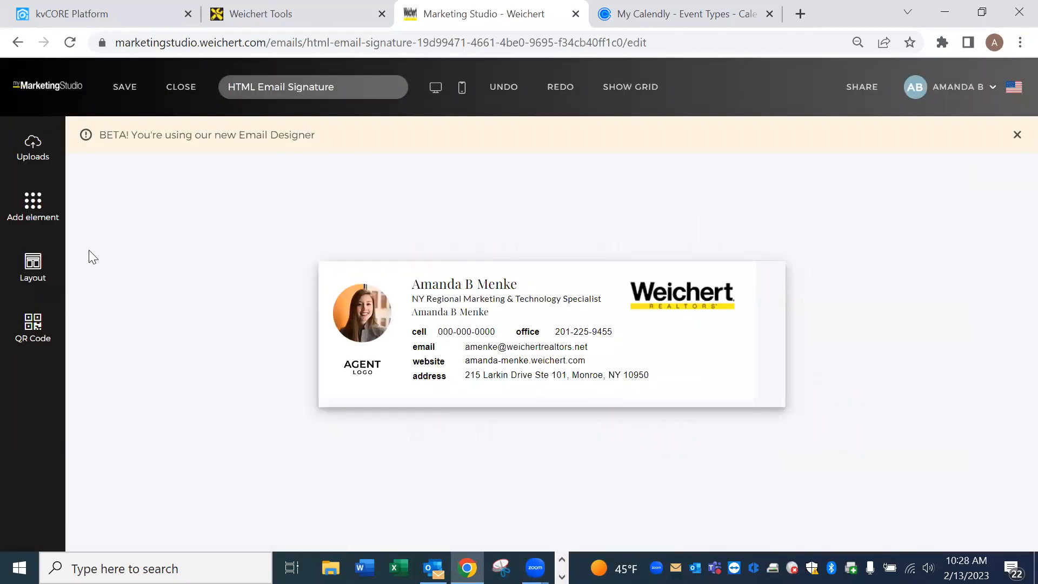
Replace the signature photo with the uploaded portrait and enlarge it to about 95 px.
left_click(30, 149)
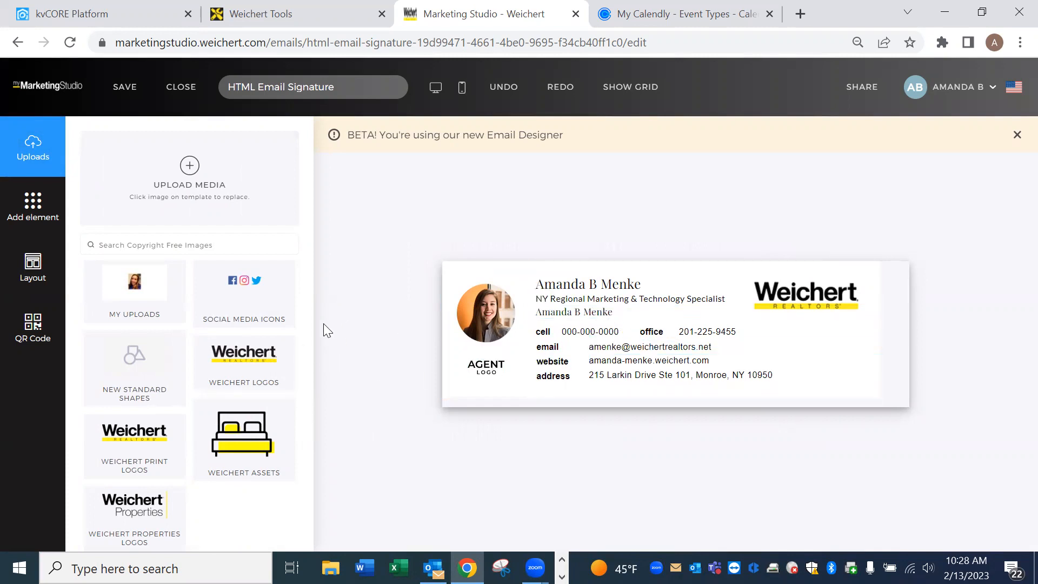
left_click(472, 320)
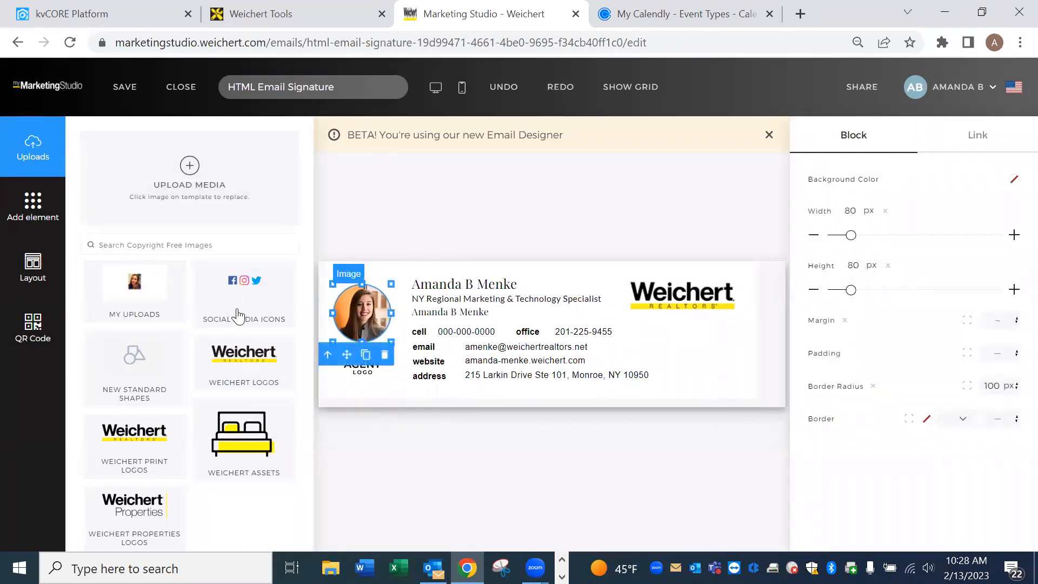
left_click(127, 292)
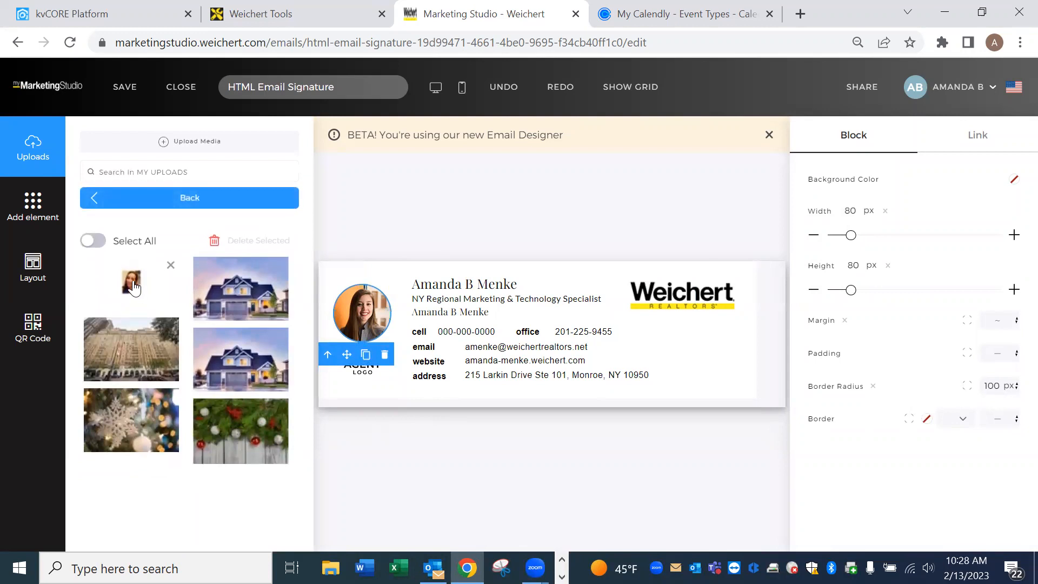
left_click(133, 286)
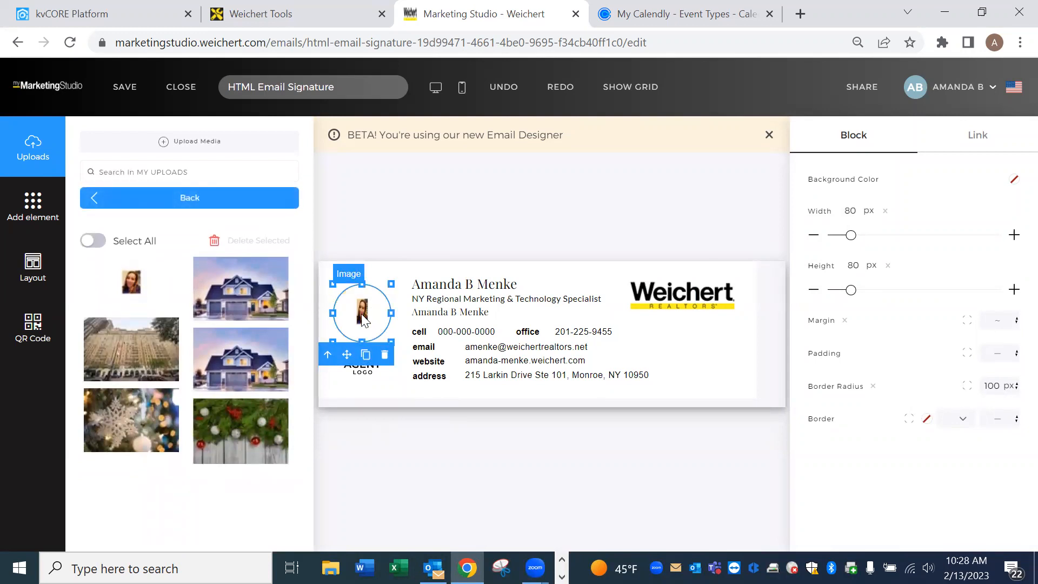
left_click_drag(391, 284, 400, 288)
left_click(403, 196)
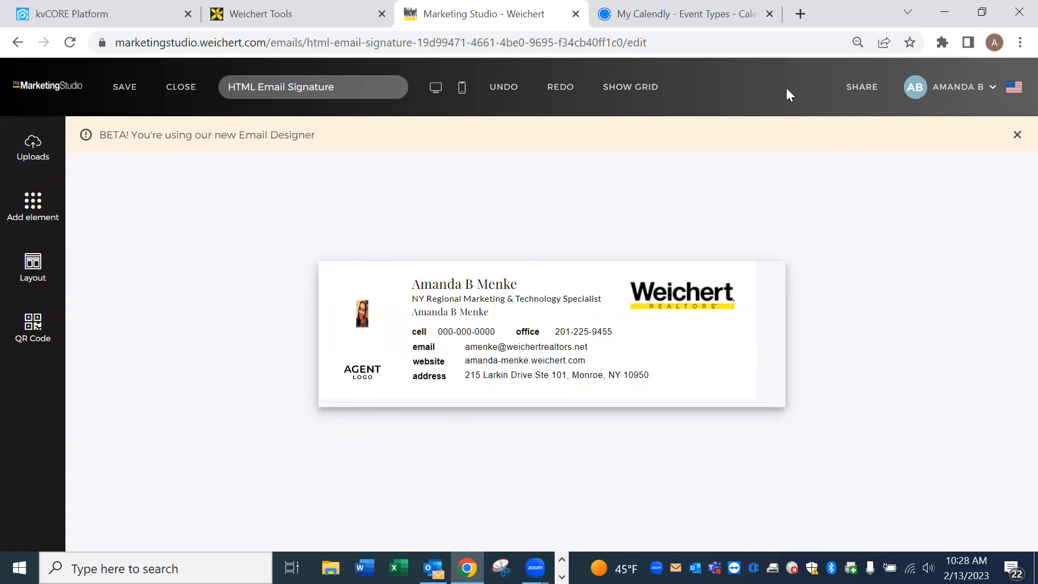
Copy the signature's HTML code from Marketing Studio's Share panel, then return to the kvCORE profile tab.
left_click(870, 92)
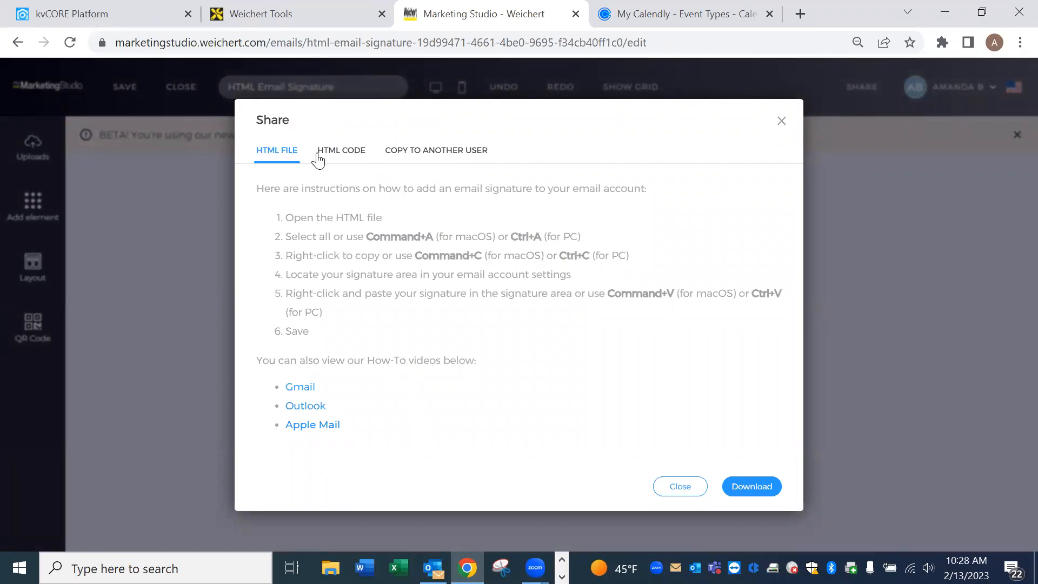
left_click(359, 157)
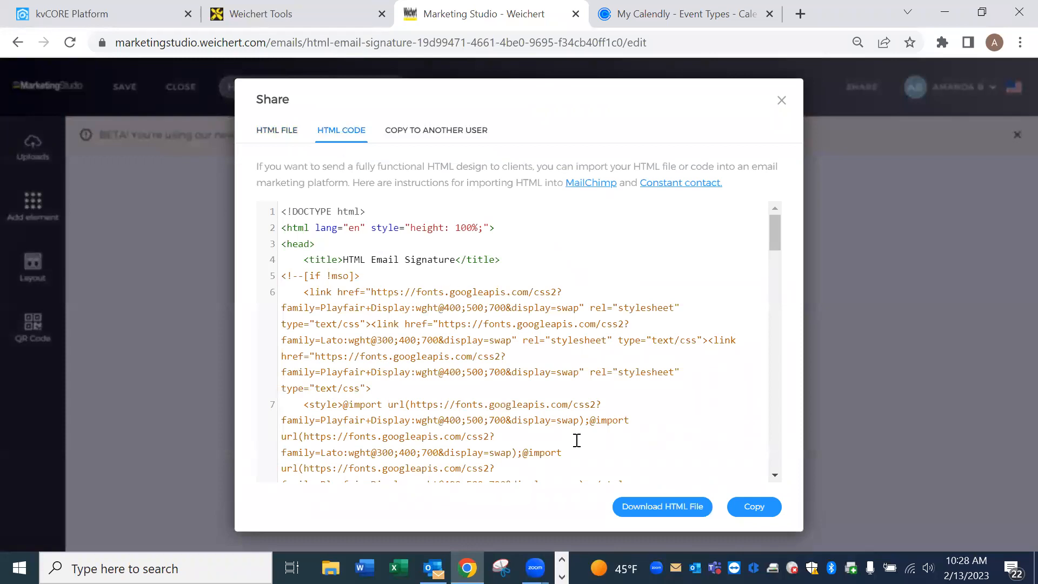
left_click(767, 508)
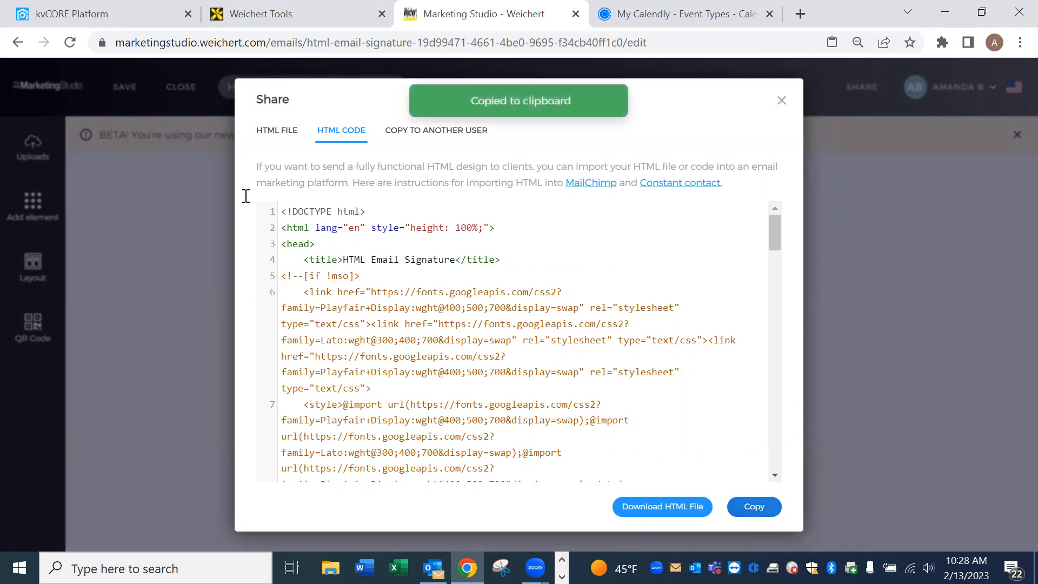
left_click(92, 19)
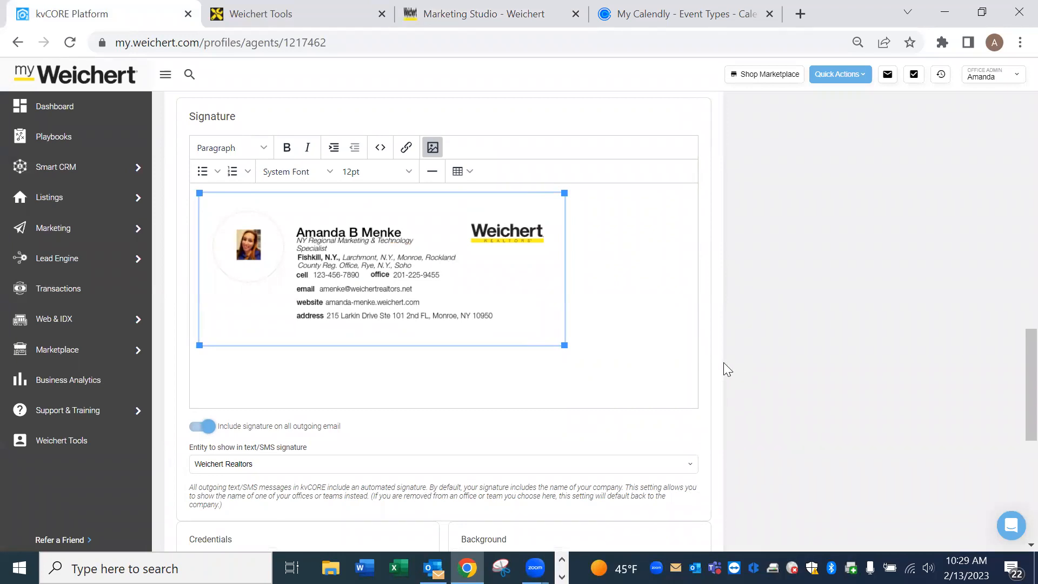
scroll(723, 363, "up", 2)
scroll(736, 365, "up", 10)
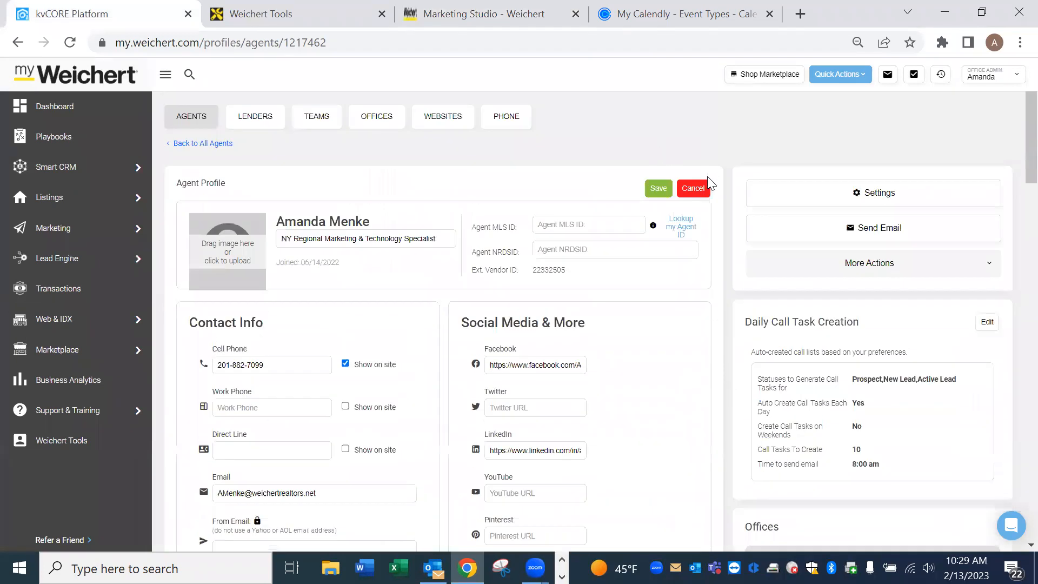
left_click(702, 189)
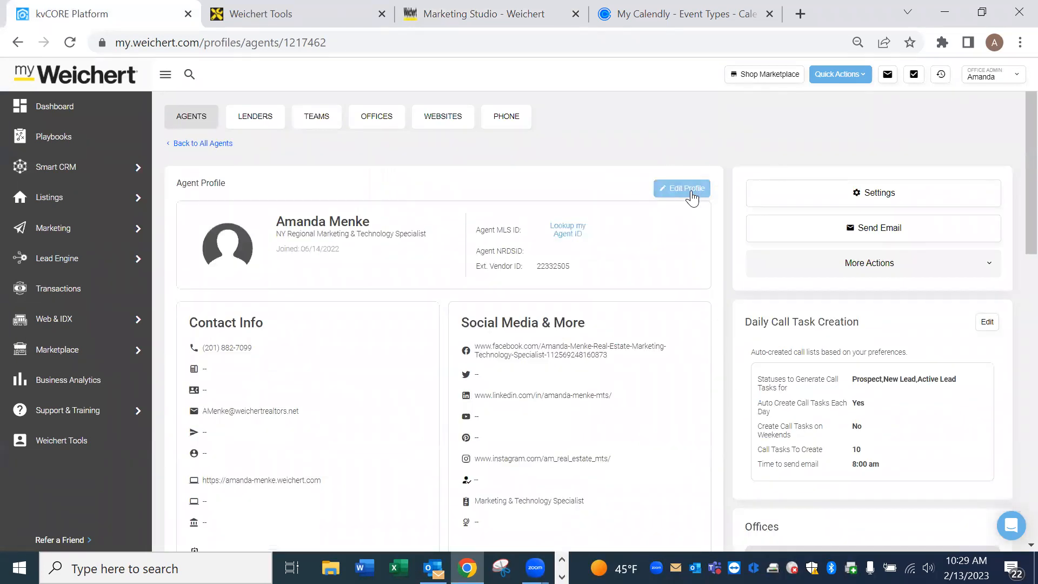
left_click(688, 193)
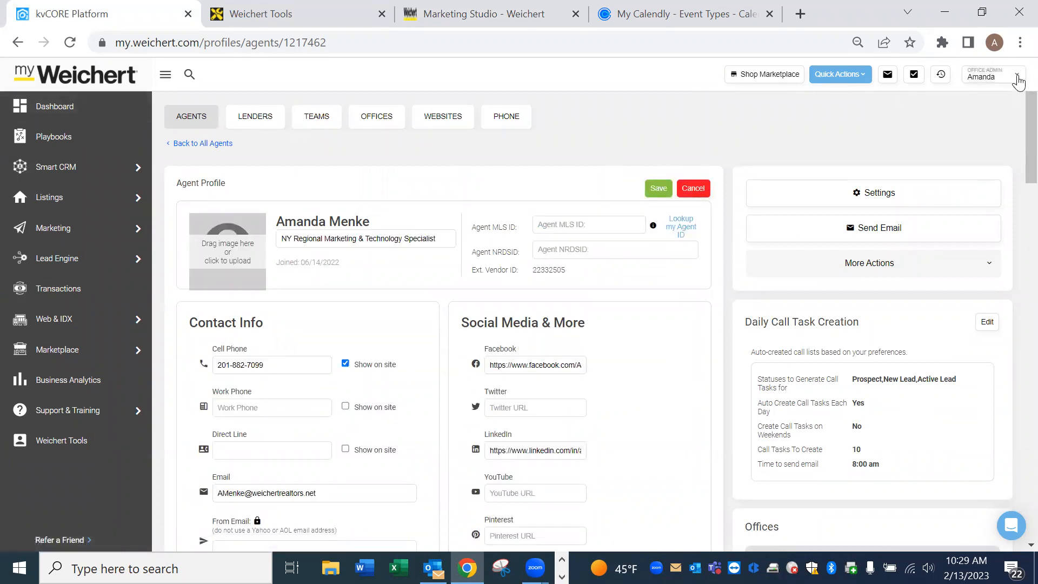
left_click(1017, 79)
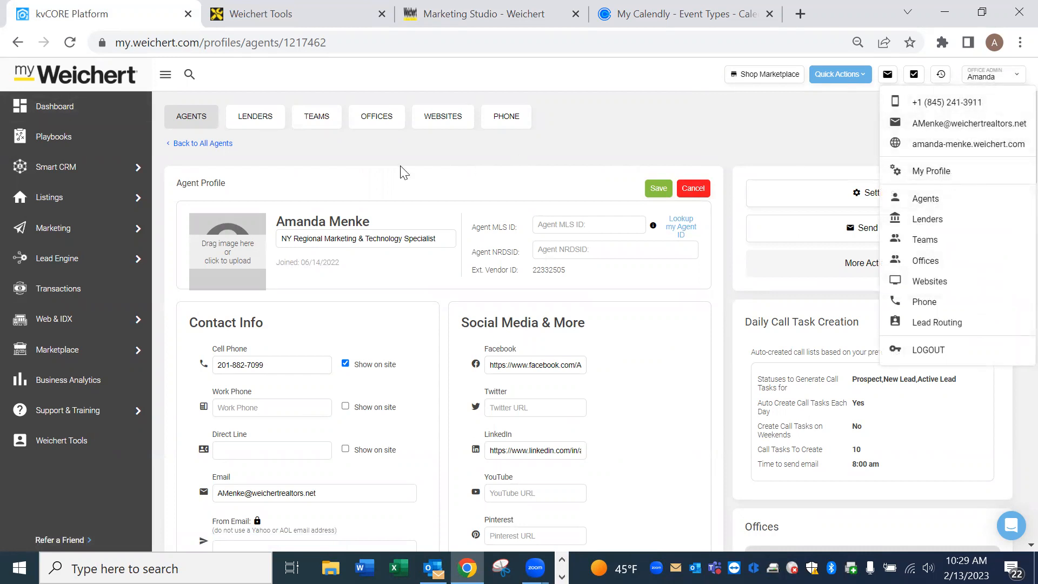
left_click(723, 262)
scroll(727, 278, "down", 20)
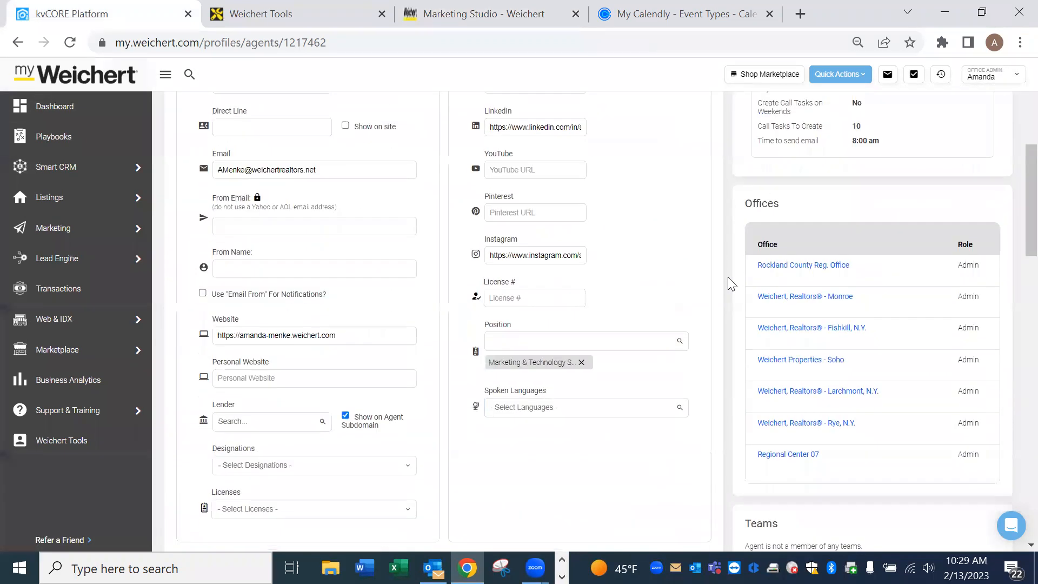
scroll(734, 272, "down", 2)
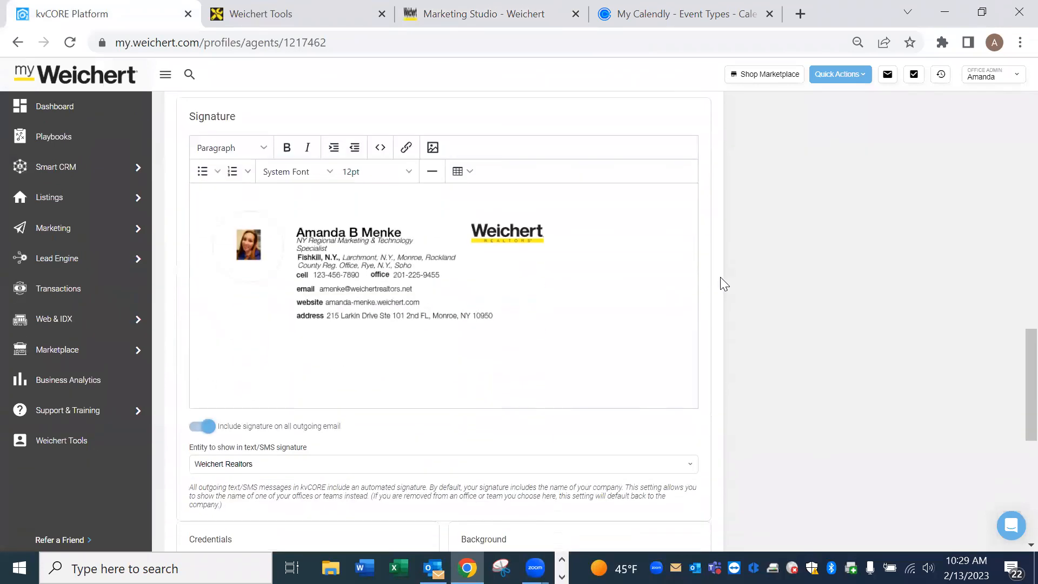
left_click(380, 149)
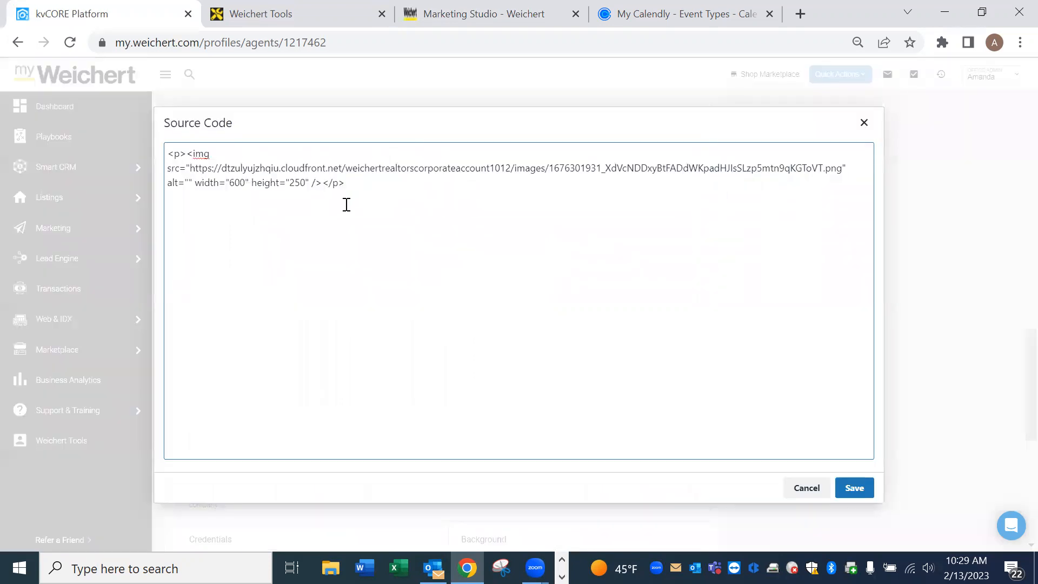
Select and delete the old <img> code in the signature's source code.
left_click_drag(365, 187, 189, 158)
left_click(244, 218)
left_click_drag(362, 192, 202, 154)
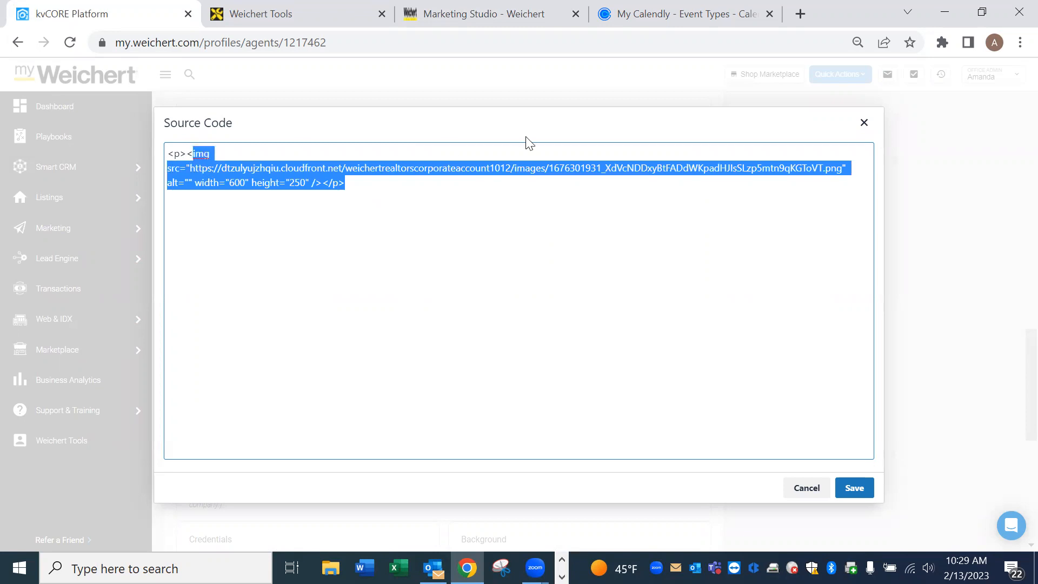
key("BackSpace")
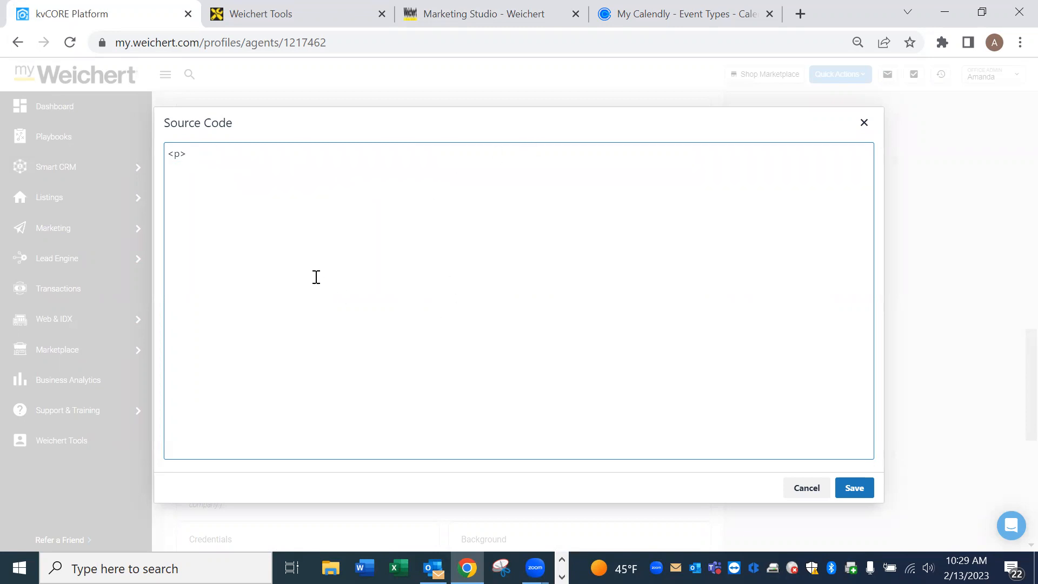
Paste the copied Marketing Studio signature HTML into the source code box and save it.
right_click(267, 243)
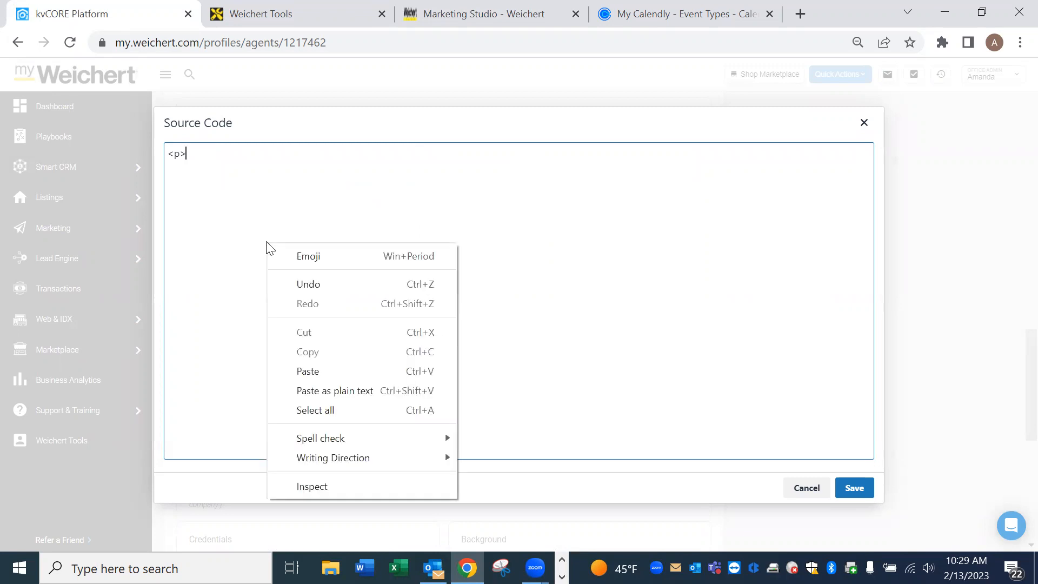
left_click(329, 371)
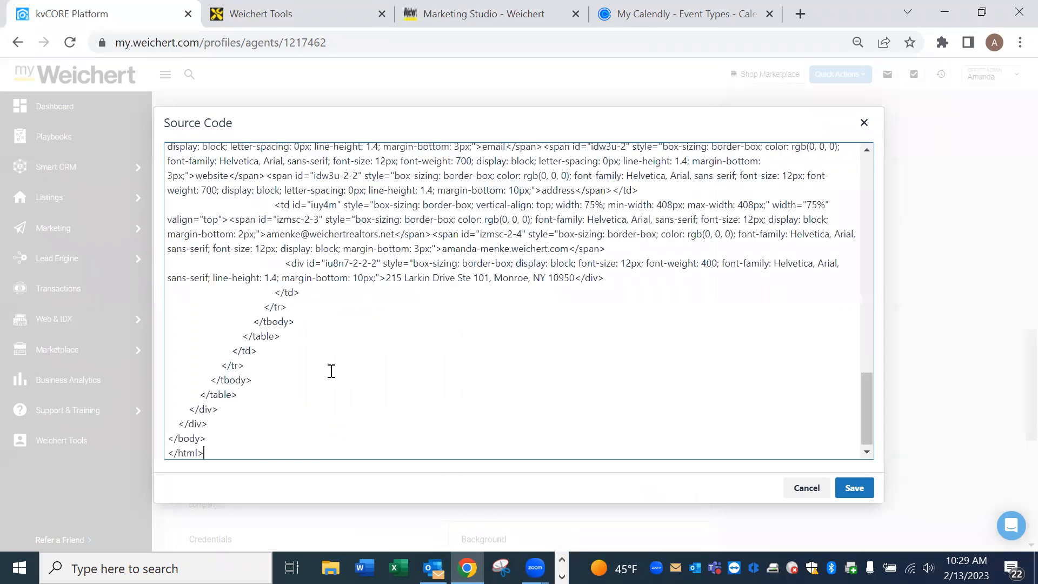
left_click_drag(865, 431, 865, 492)
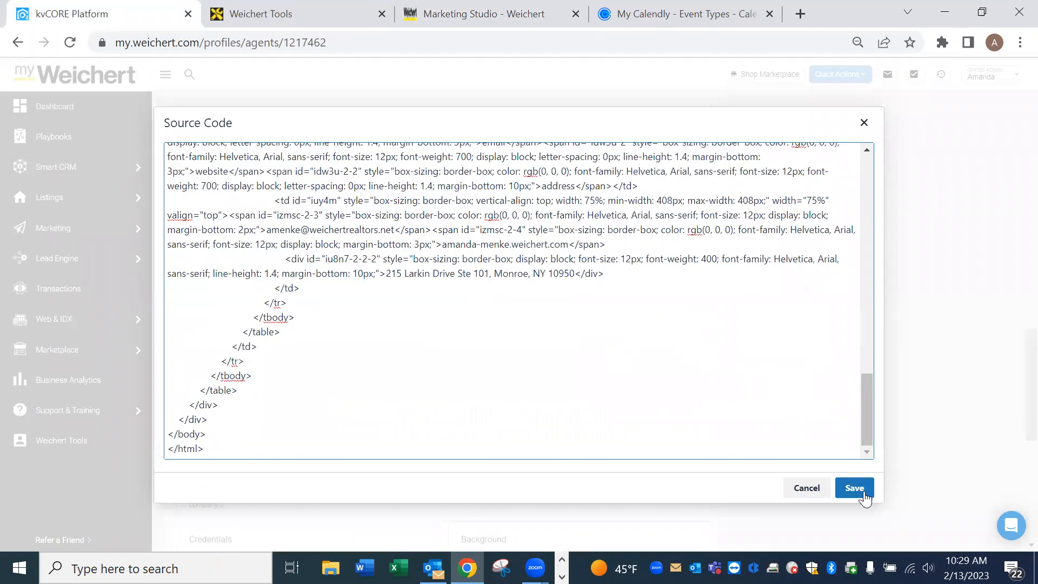
left_click(865, 489)
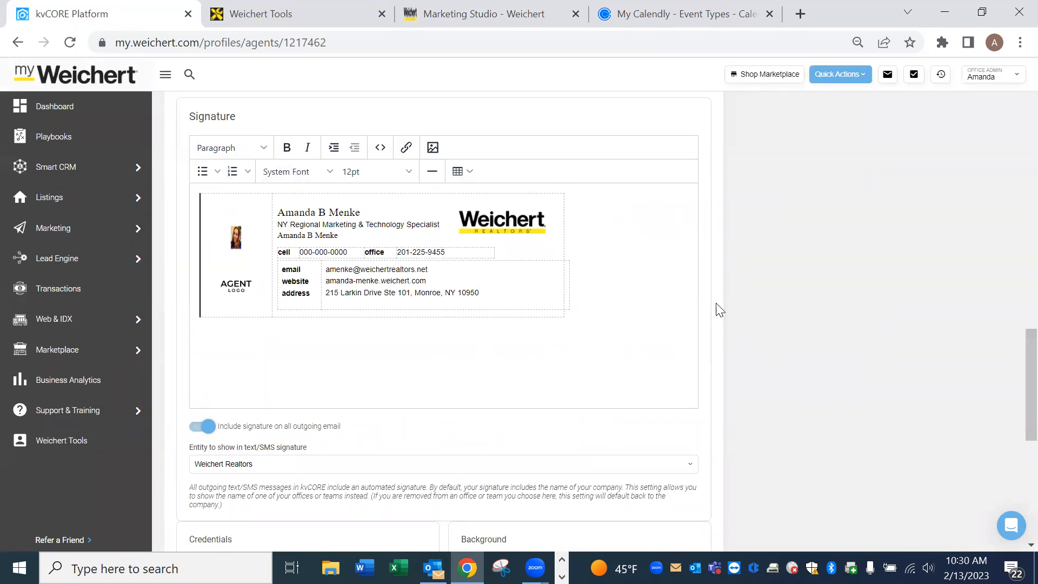
Scroll the profile page to check the signature's headshot, logos and contact details.
scroll(715, 308, "up", 10)
scroll(720, 319, "up", 3)
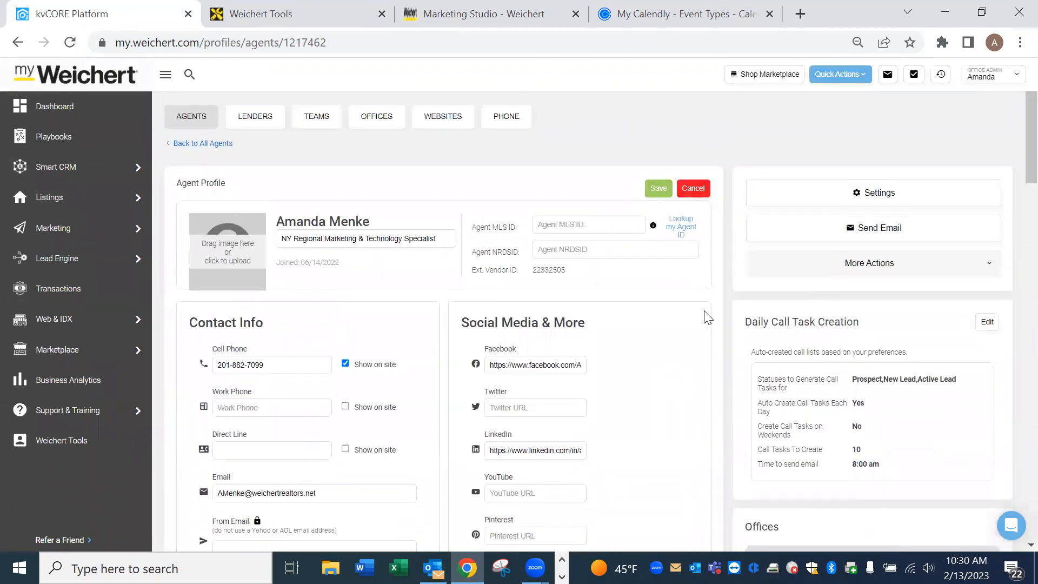
scroll(720, 327, "down", 2)
scroll(721, 326, "down", 10)
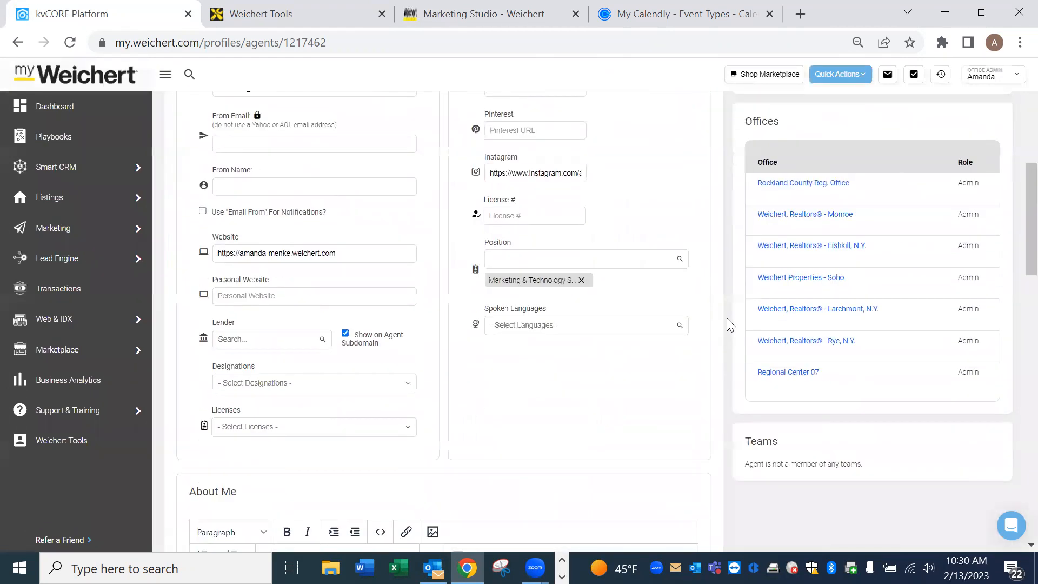
scroll(729, 318, "down", 7)
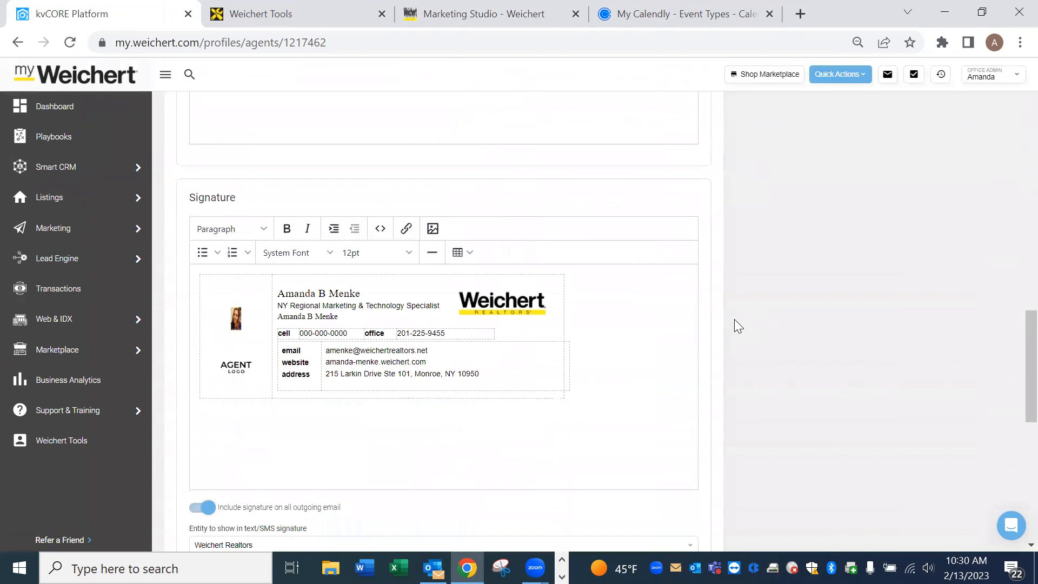
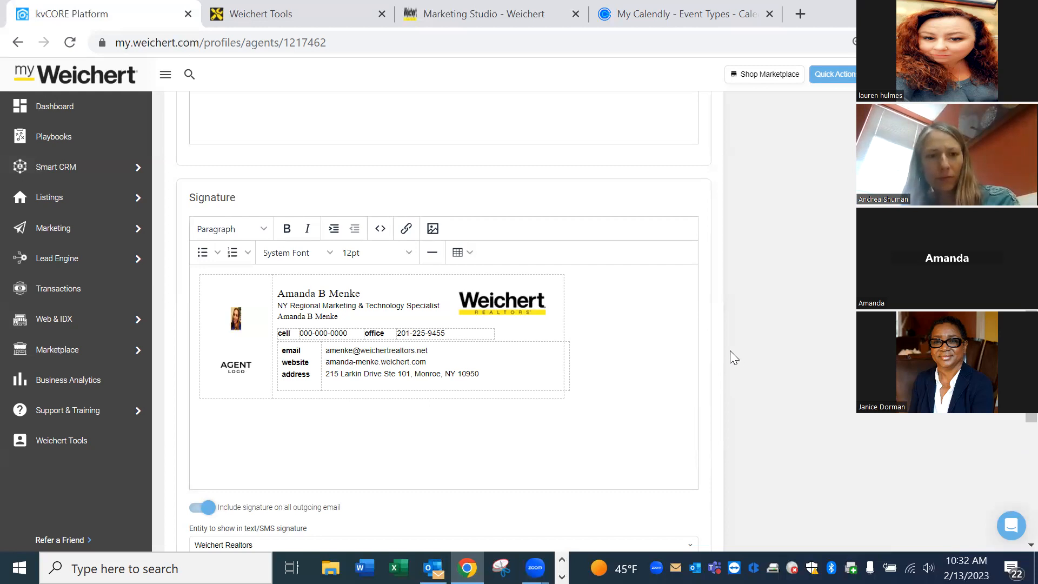
Cancel editing the Agent Profile card to return to its read-only details.
scroll(726, 331, "up", 15)
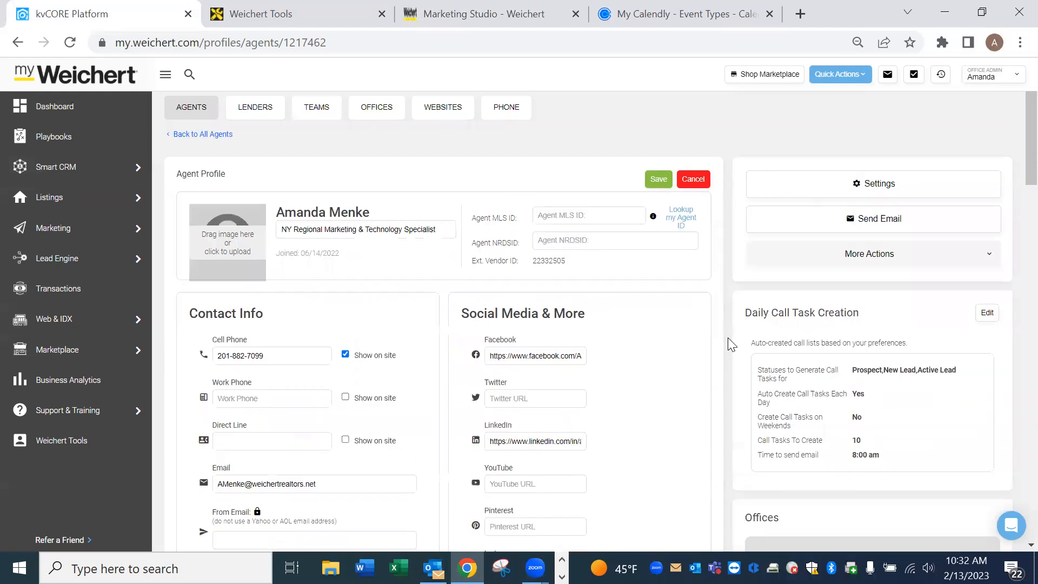
left_click(695, 180)
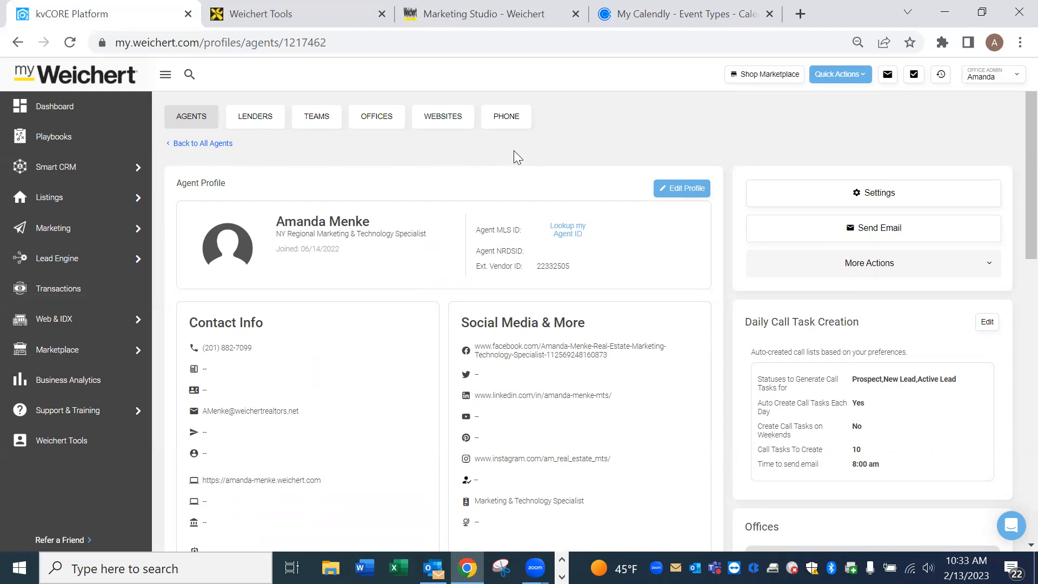
mouse_move(86, 232)
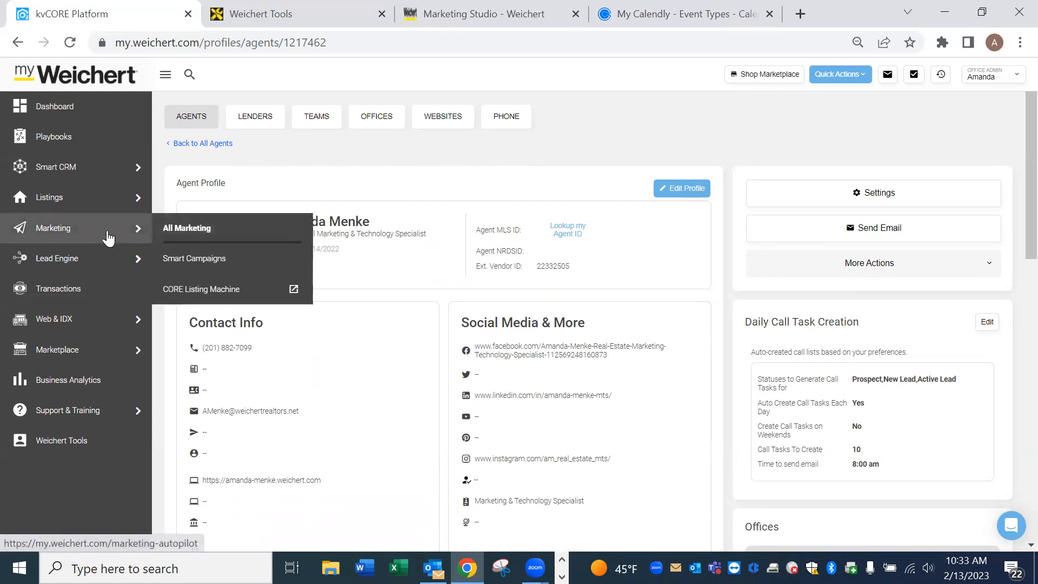
From All Marketing, open Scheduled Mass Emails and view the sent 'Just Checking In' email's details.
left_click(209, 229)
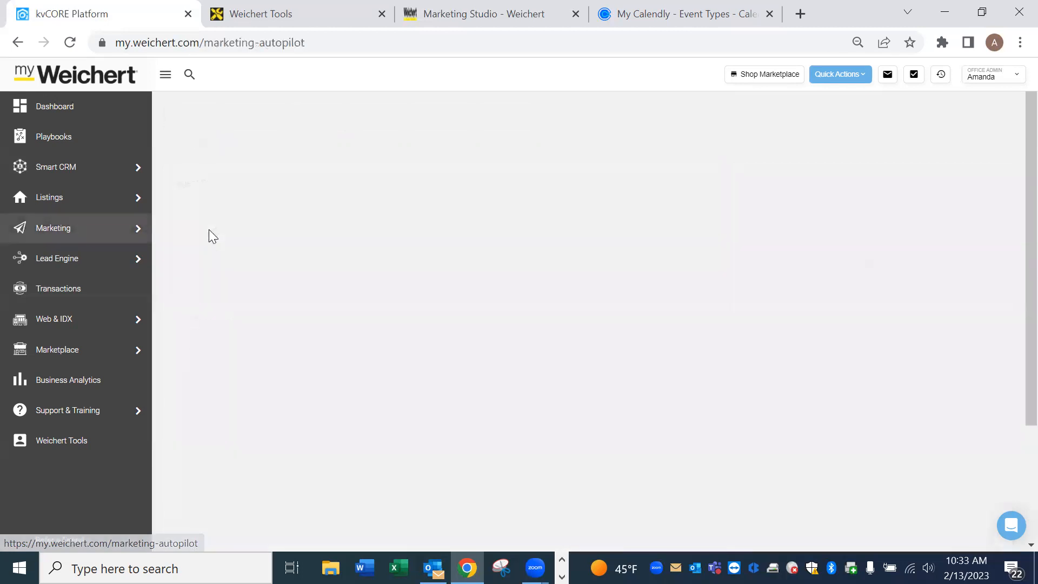
left_click(949, 456)
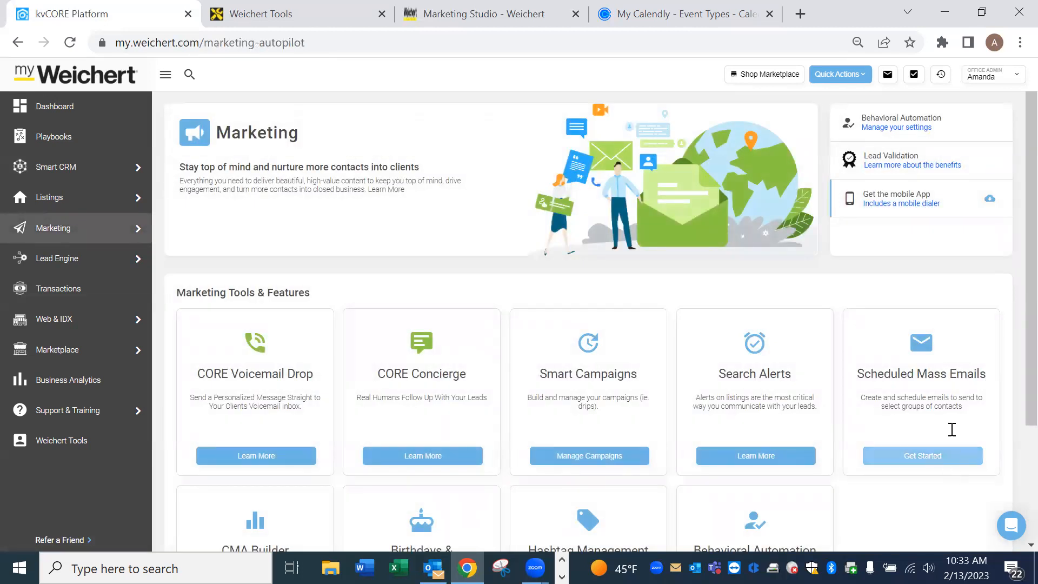
left_click(945, 458)
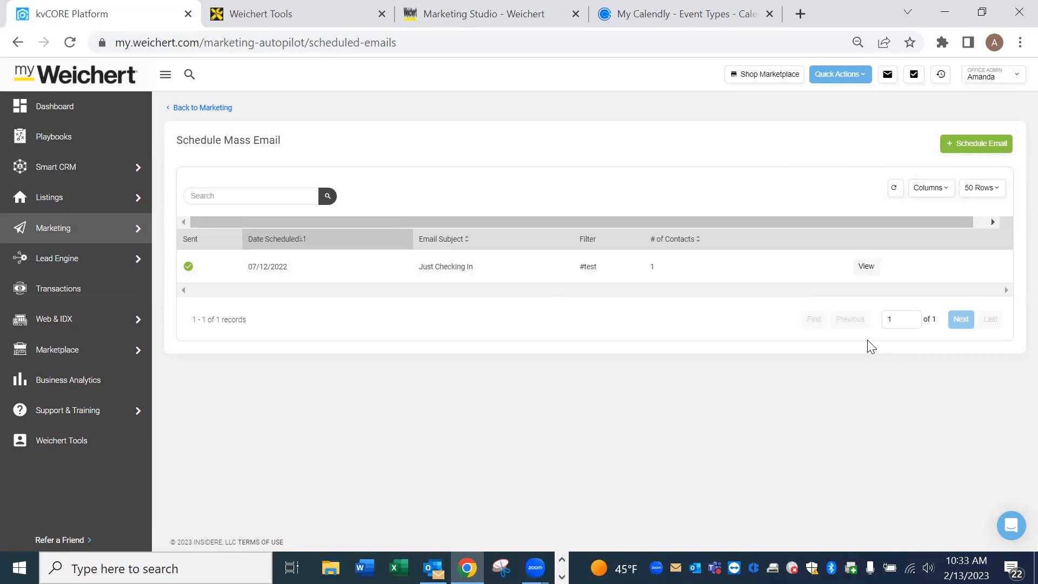
left_click(866, 267)
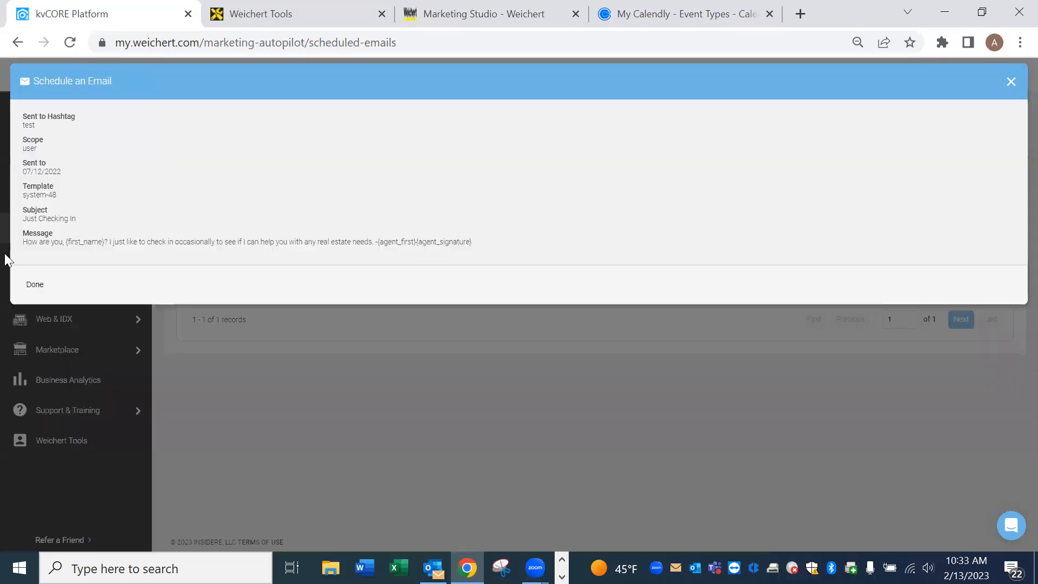
left_click(31, 287)
left_click(1011, 81)
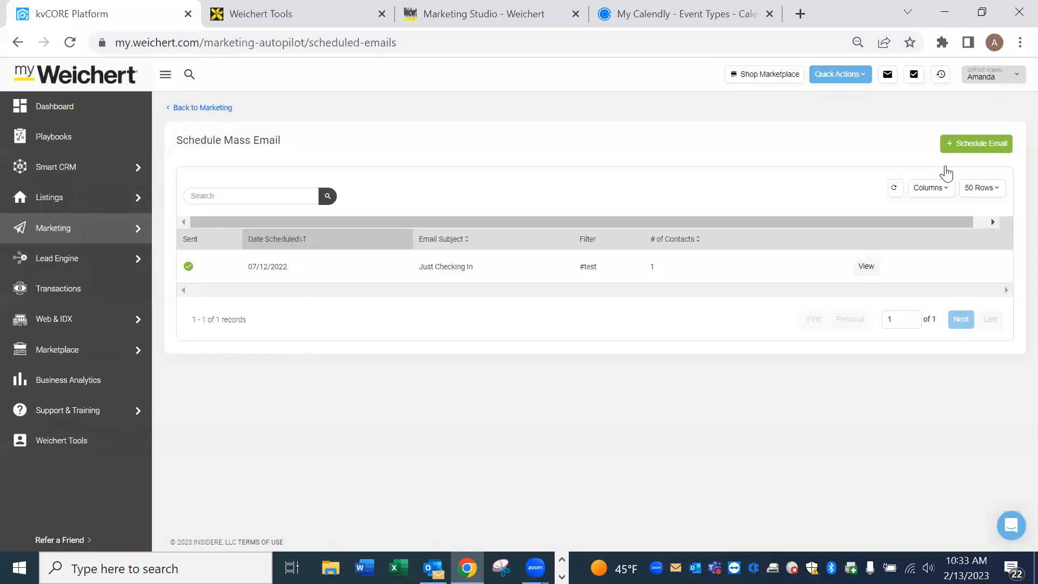
left_click(997, 147)
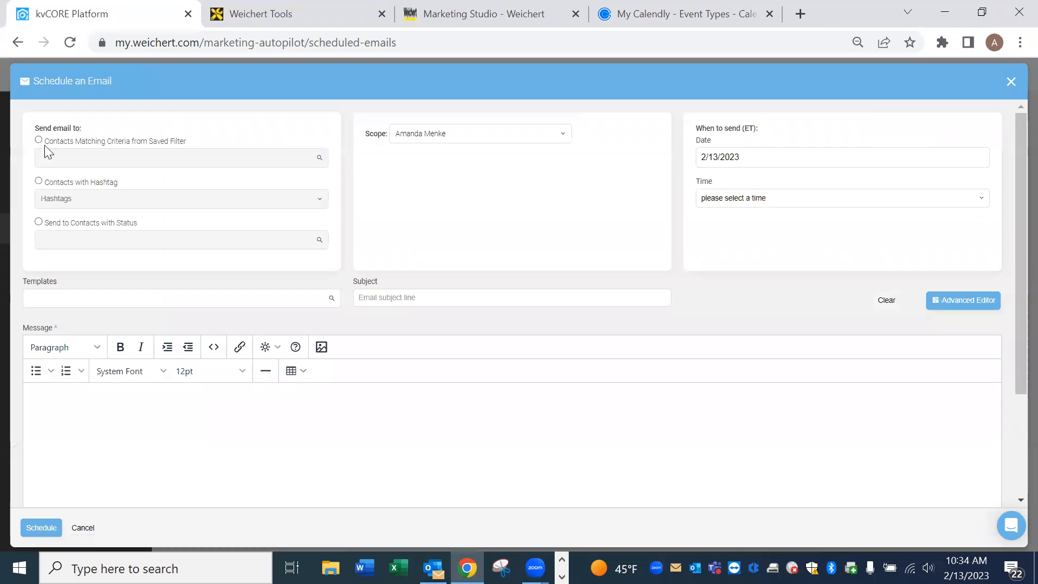
Address the mass email to contacts with Sphere status and set the send time to 1:00 pm.
left_click(39, 222)
left_click(129, 242)
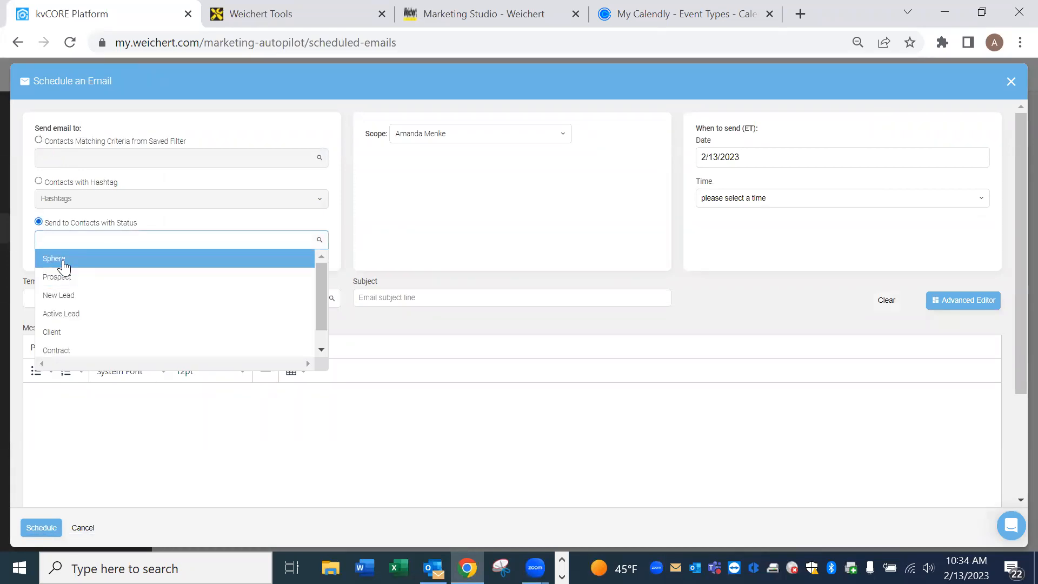
left_click(63, 262)
left_click(790, 196)
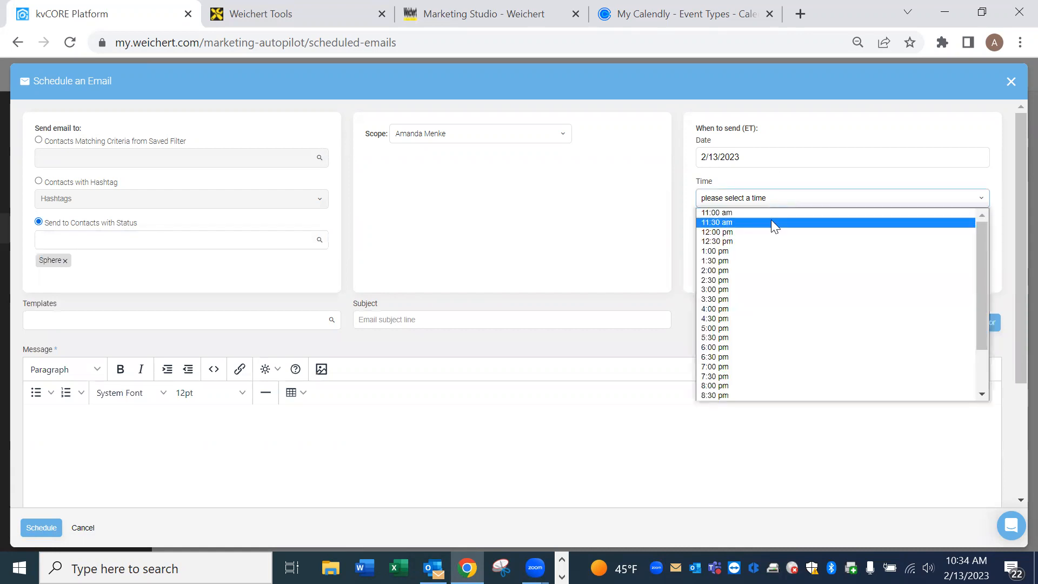
left_click(750, 252)
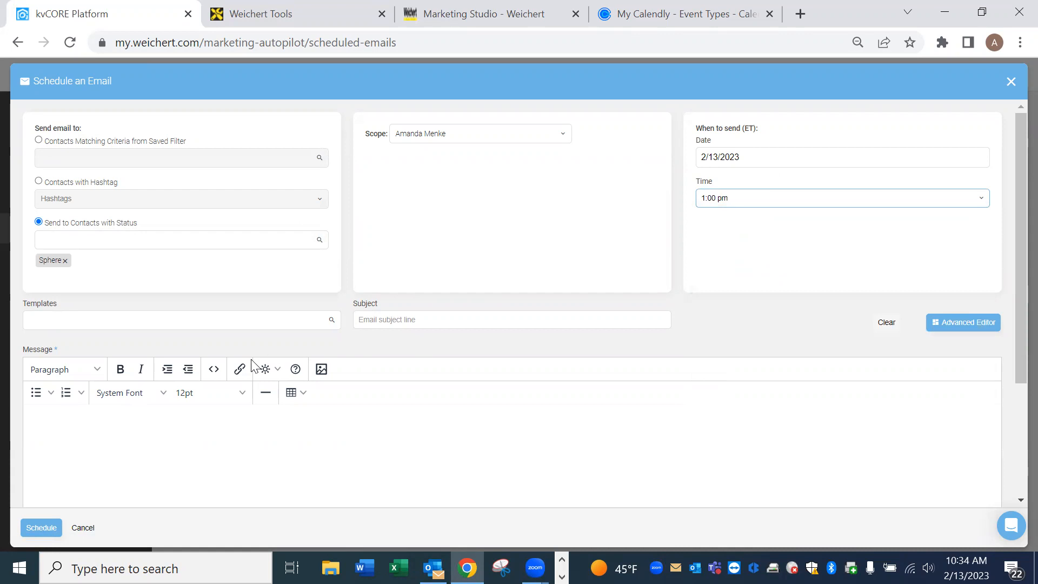
Apply the AM - Just Listed template and schedule the email for 2/13/2023.
left_click(245, 320)
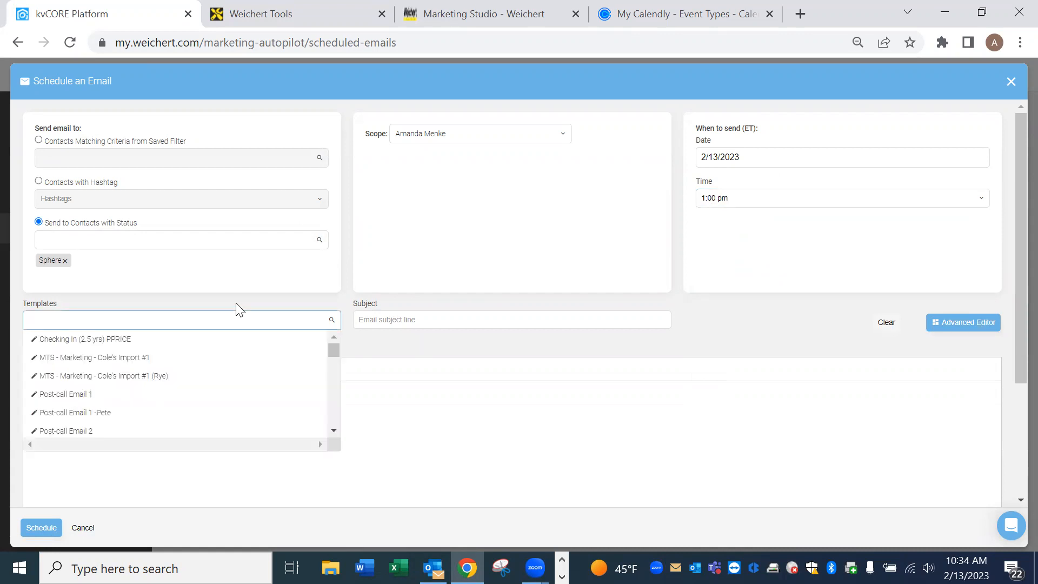
type("just listed")
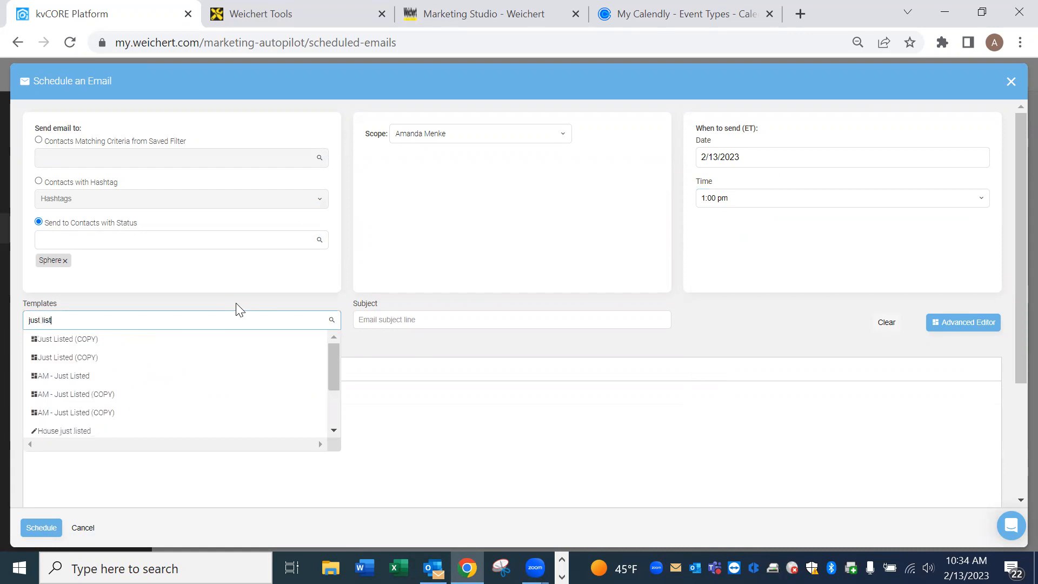
left_click(85, 380)
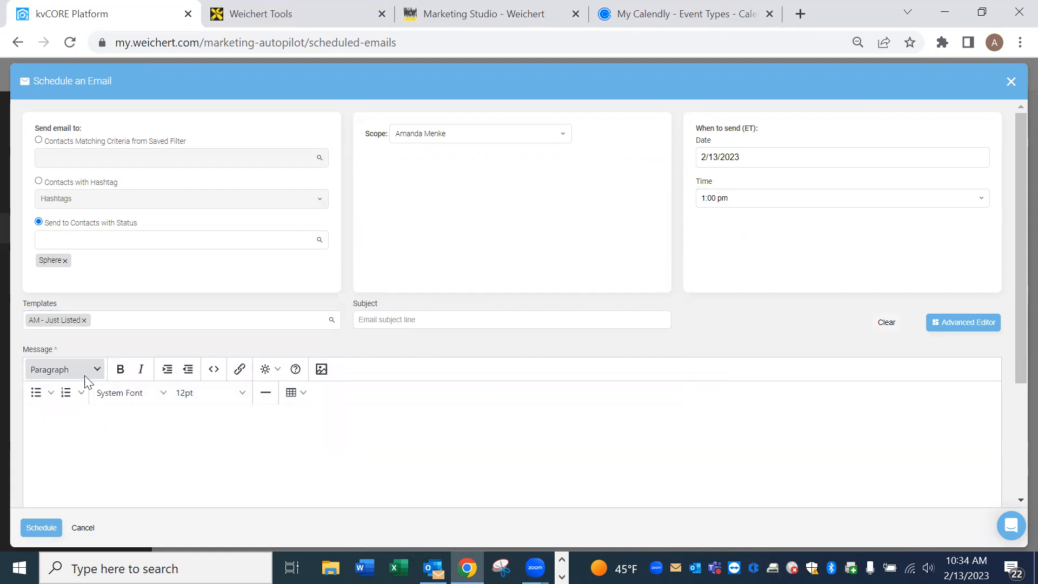
left_click_drag(1013, 213, 1013, 376)
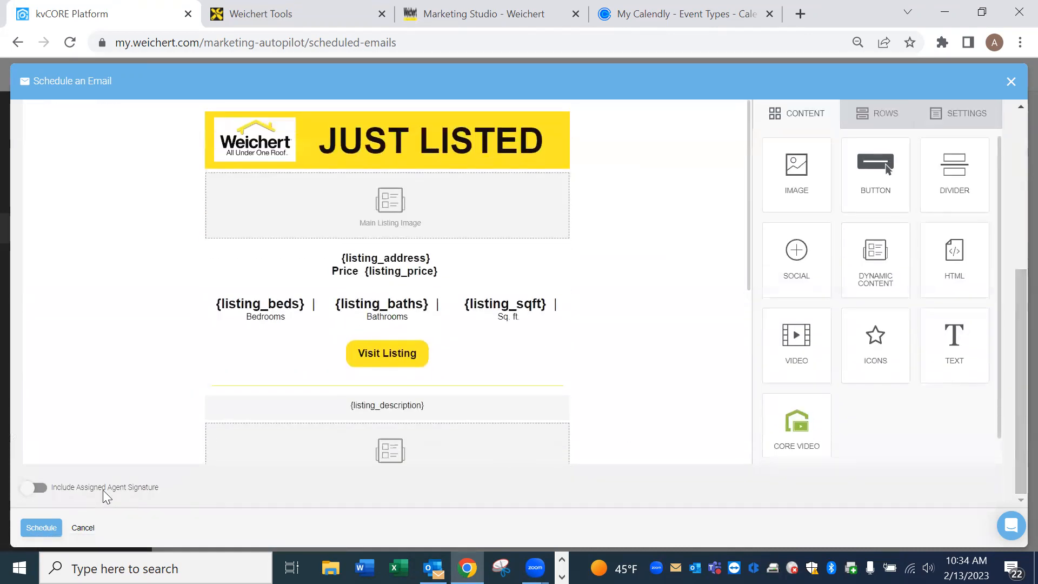
left_click(50, 532)
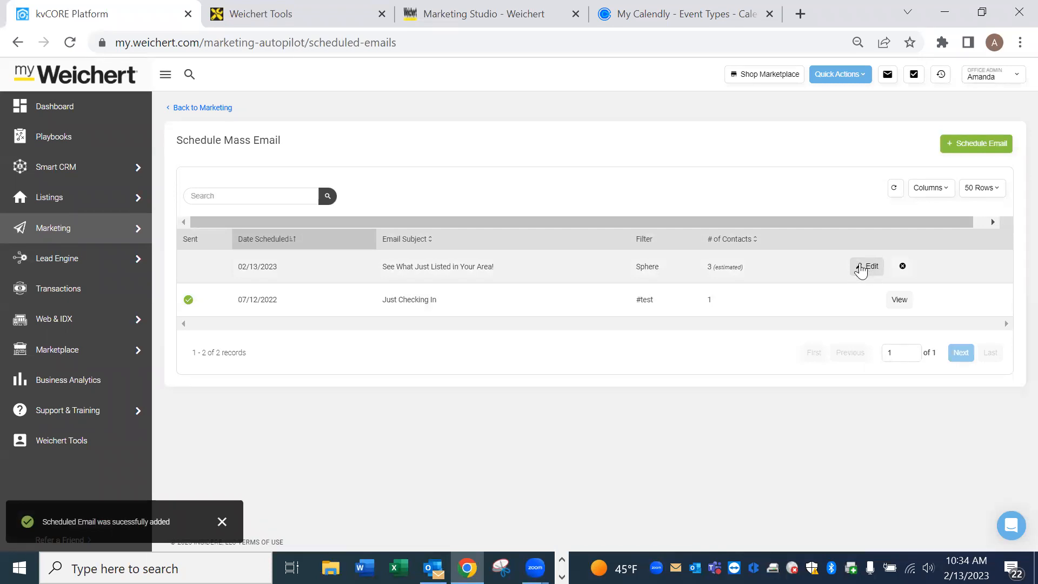
Change the 02/13/2023 Just Listed email's send time to 4:00 pm, then start deleting it.
left_click(867, 267)
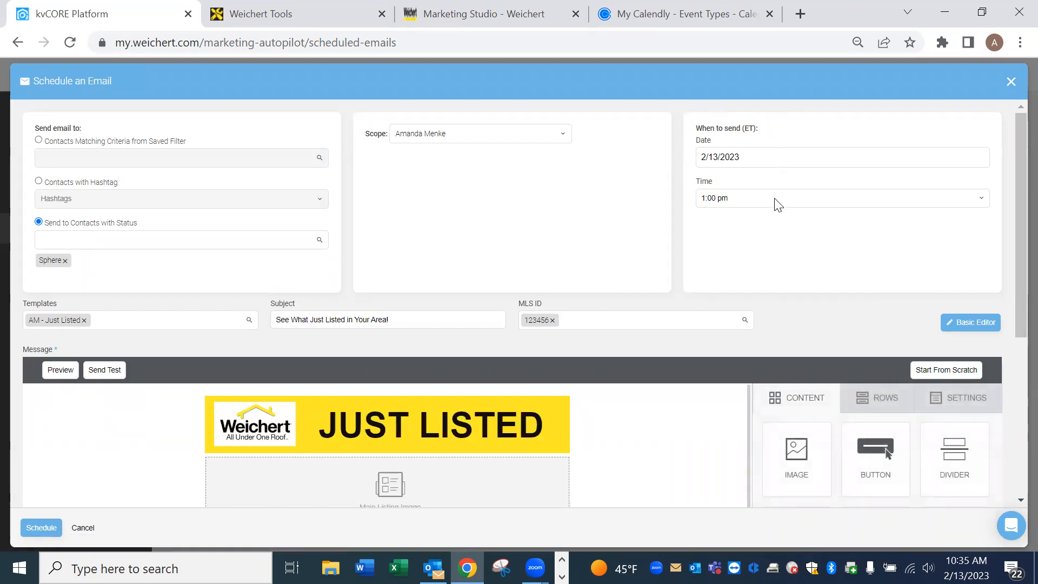
left_click(977, 201)
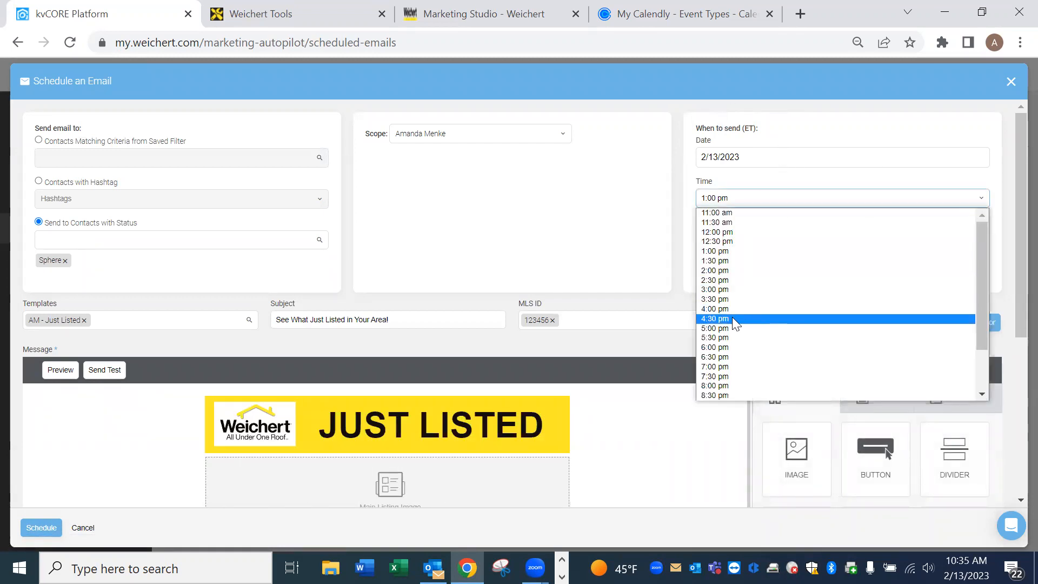
left_click(730, 310)
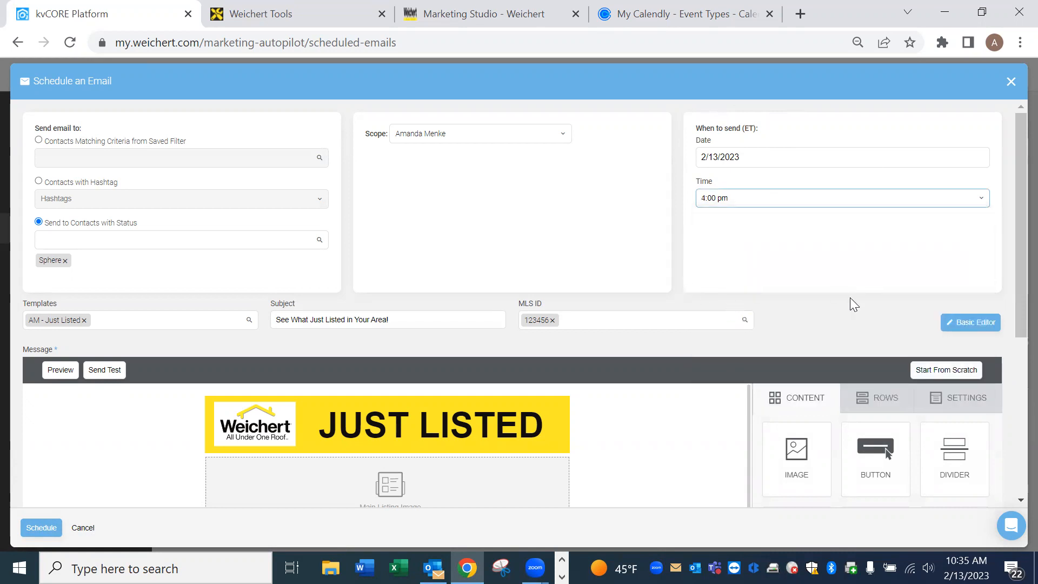
scroll(851, 299, "down", 5)
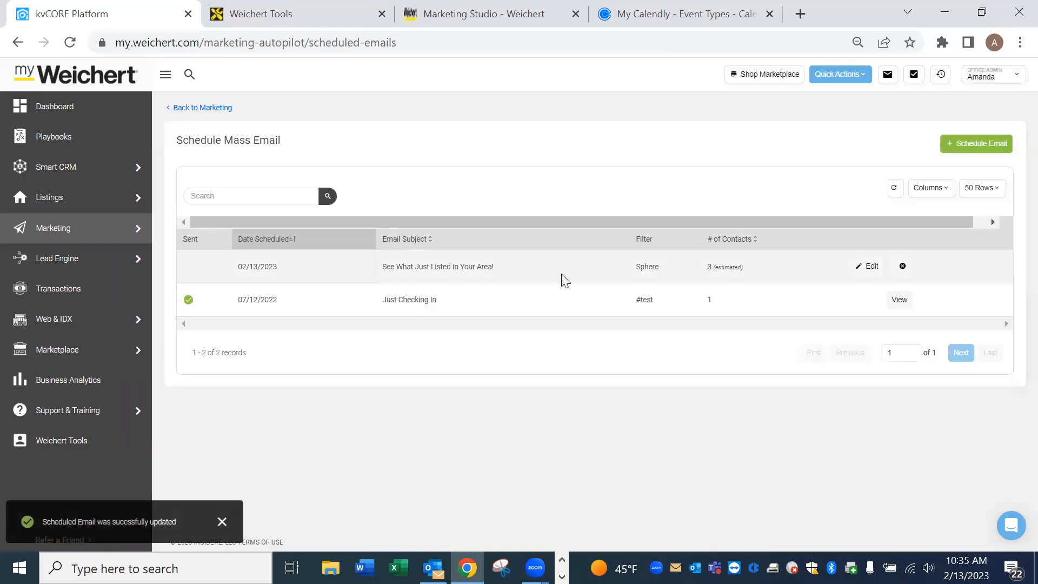
left_click(902, 266)
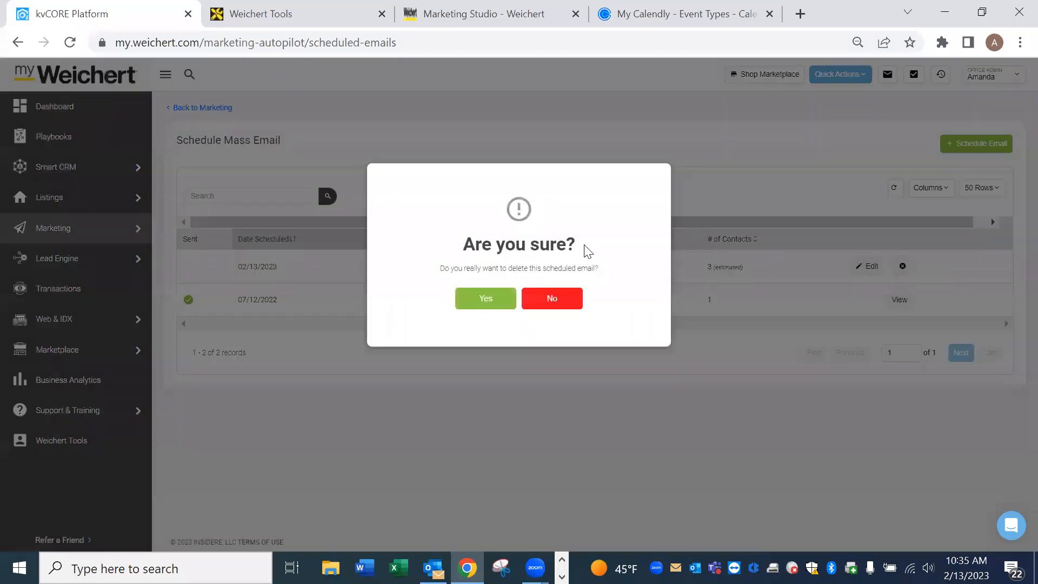
Confirm deleting the 02/13/2023 Sphere email, leaving only 'Just Checking In' listed.
key("Return")
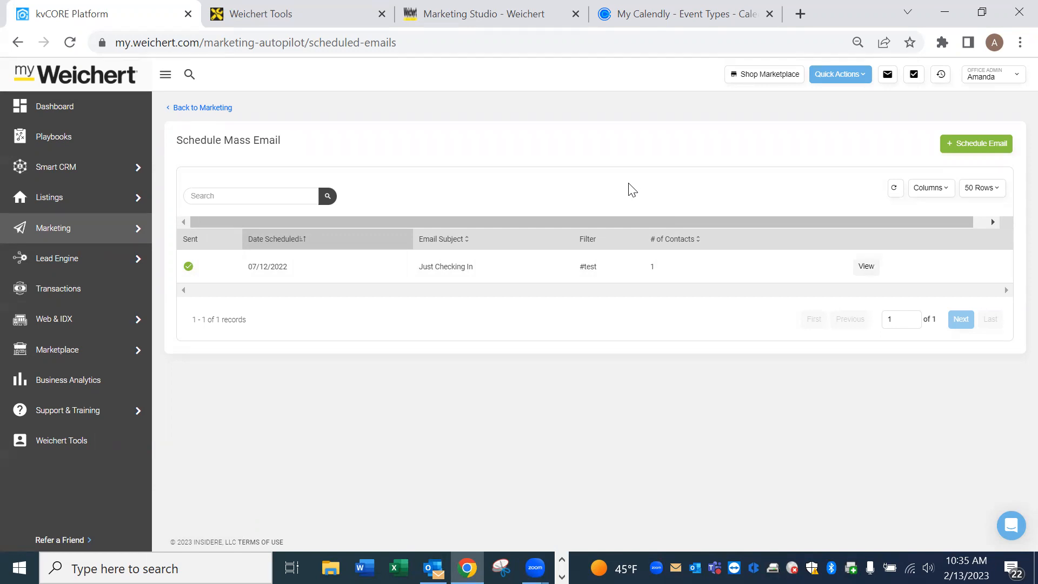
Open Smart CRM All Contacts, try Mass Text with no selection, then select the first contact.
mouse_move(74, 172)
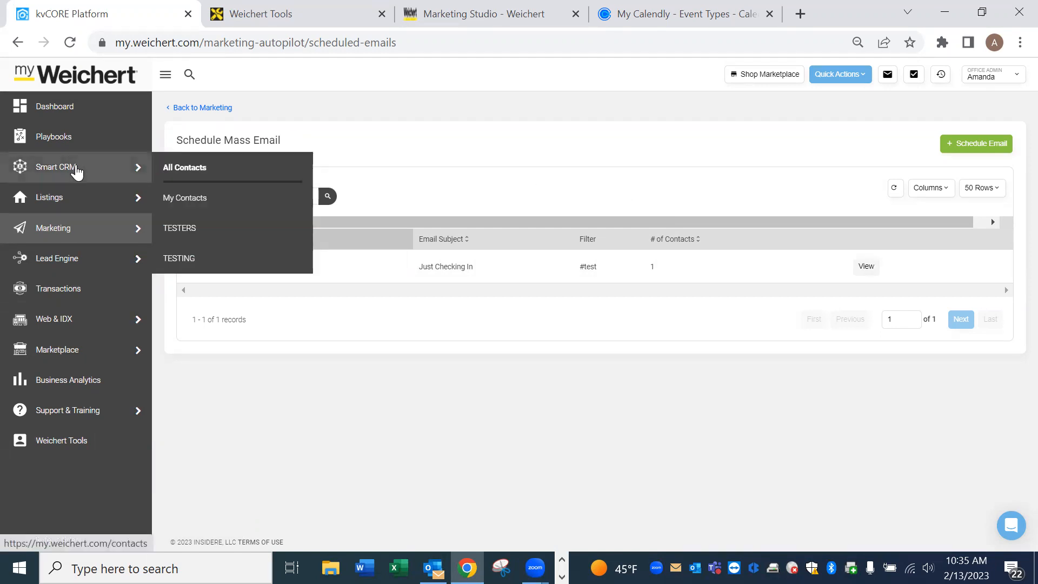
left_click(80, 171)
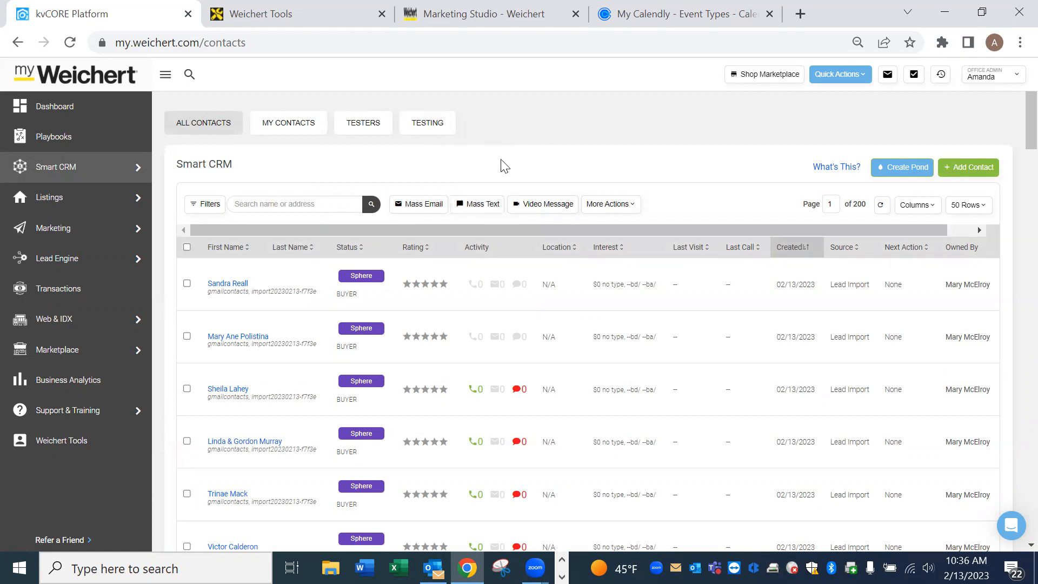
left_click(494, 215)
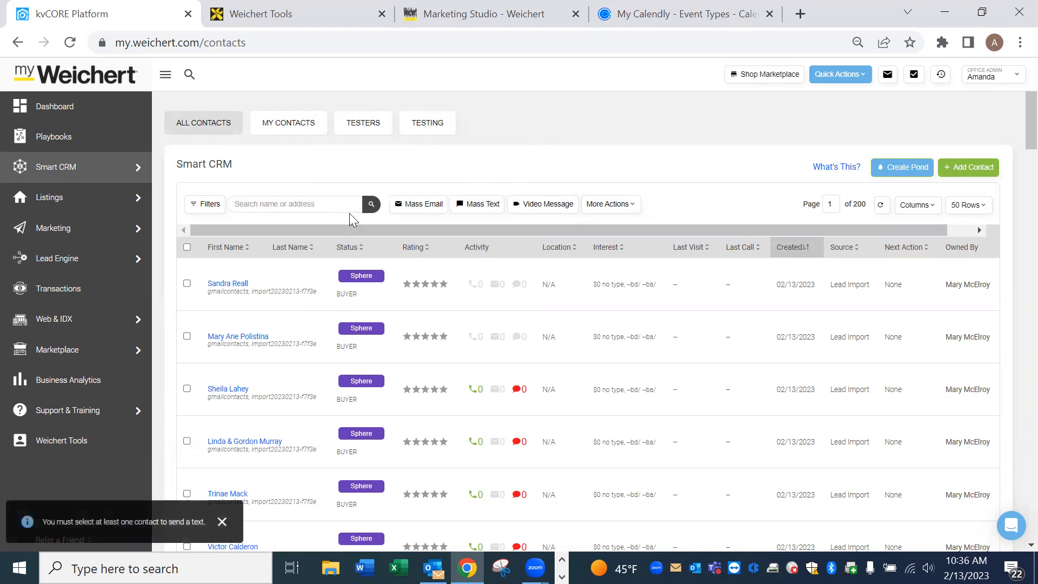
left_click(187, 284)
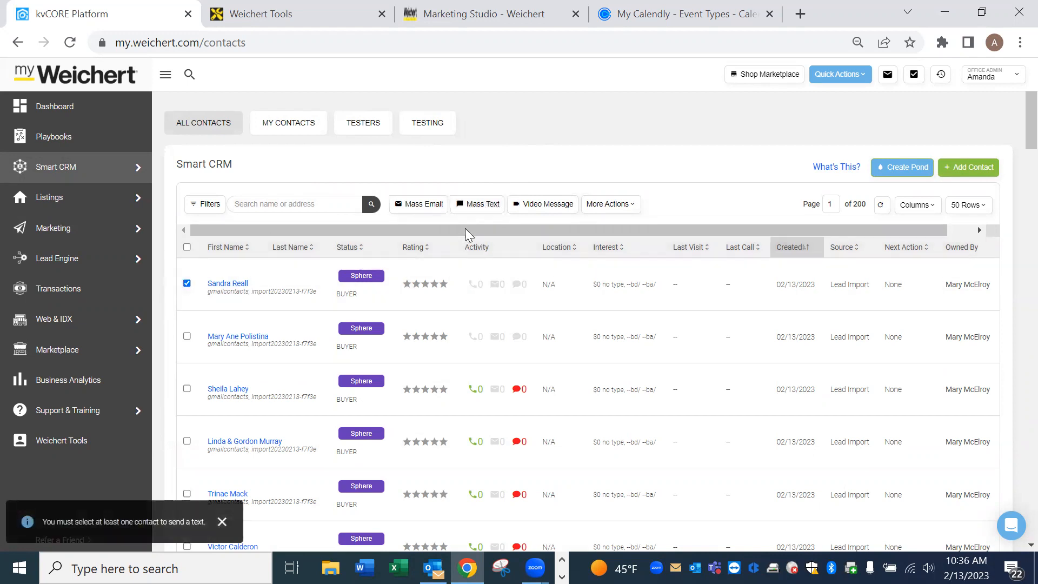
Open the Send Text Message form, discard it unsent, then return to the Dashboard.
left_click(480, 205)
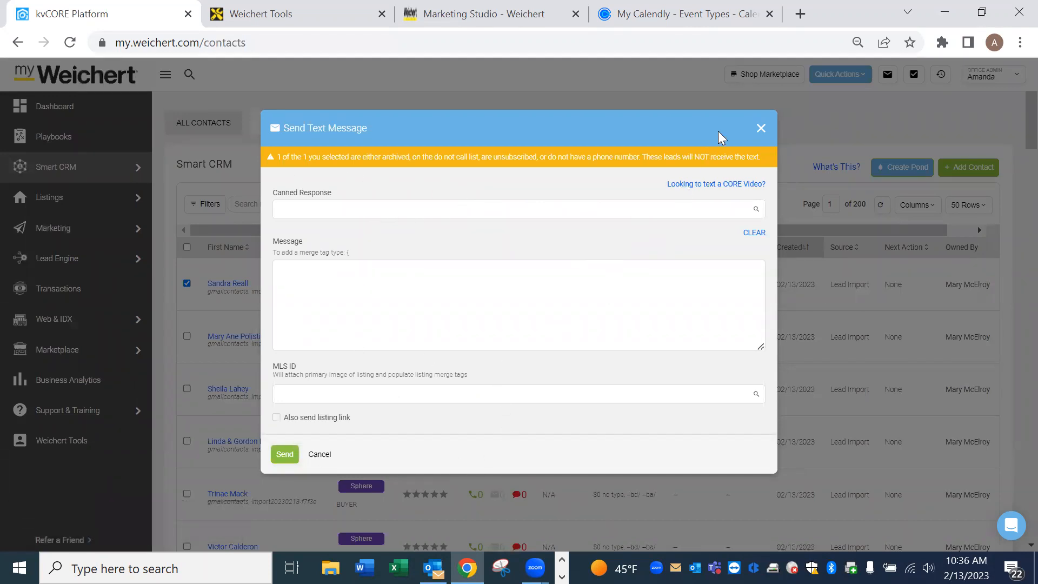
left_click(760, 128)
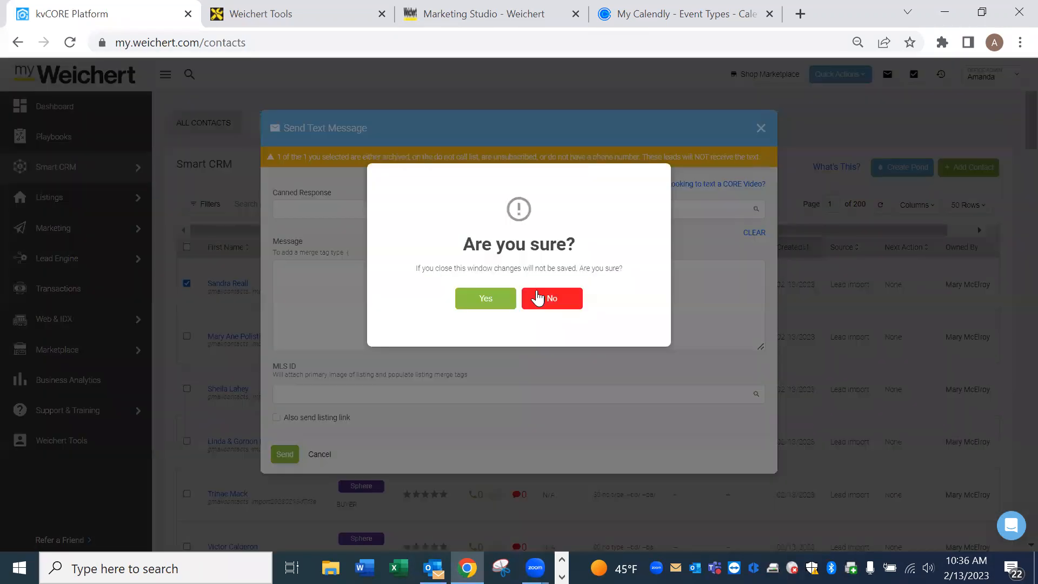
left_click(496, 297)
left_click(187, 283)
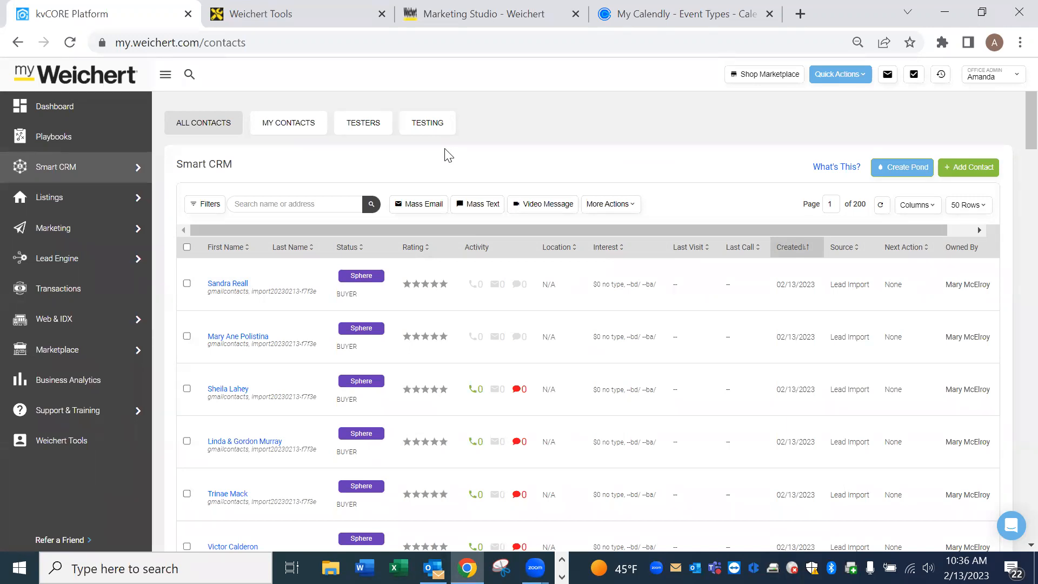
left_click(126, 106)
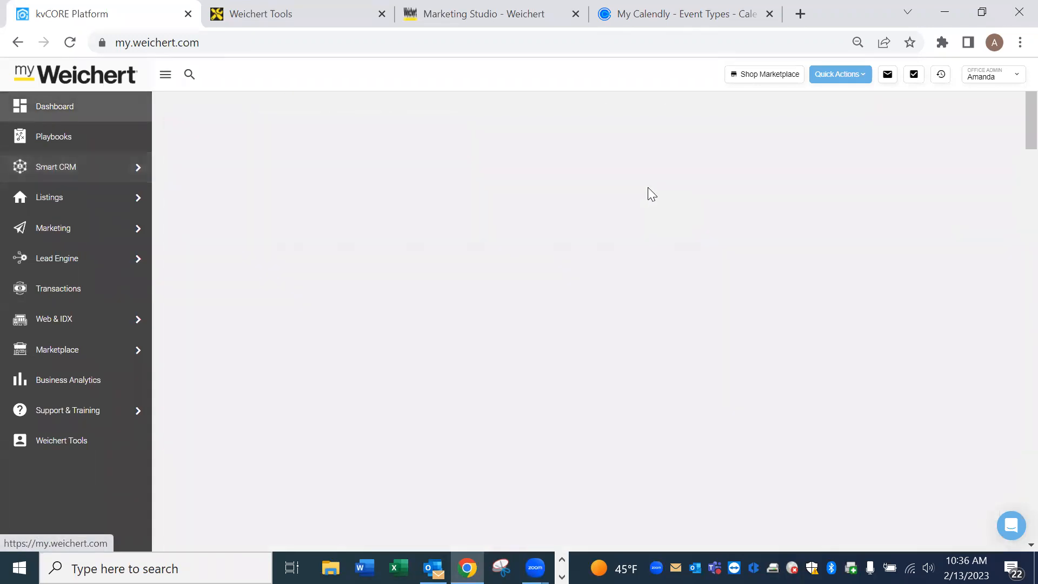